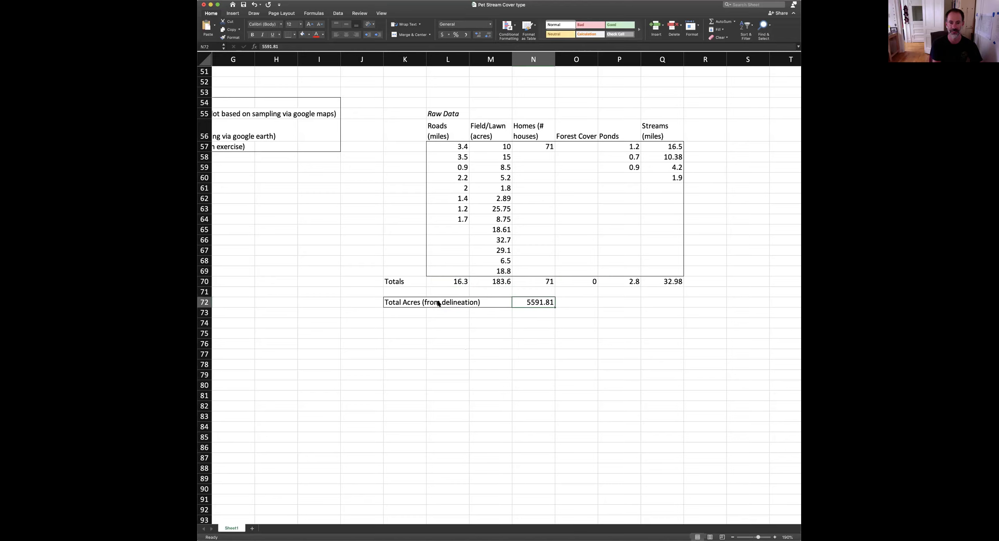
# Step: Check the total acres from delineation in N72 and bring the land cover summary into view at 210% zoom
pyautogui.click(523, 319)
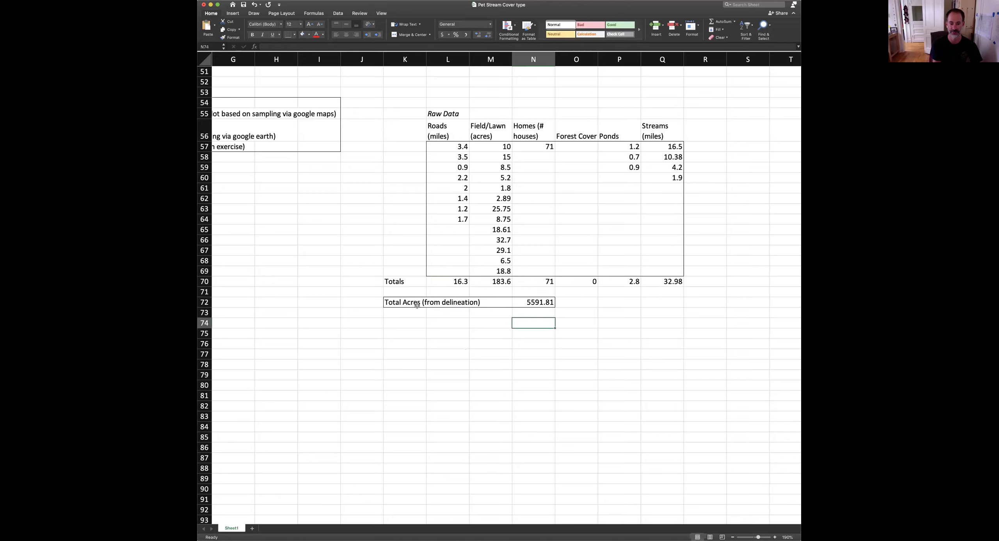
pyautogui.click(523, 304)
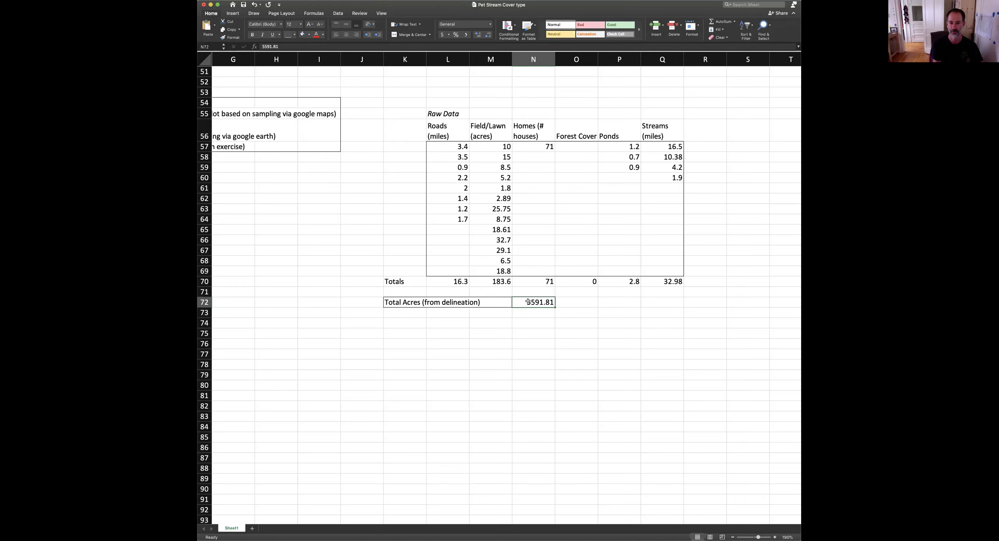
pyautogui.click(314, 313)
pyautogui.press('Left')
pyautogui.press('Left')
pyautogui.press('Left')
pyautogui.press('Left')
pyautogui.press('Left')
pyautogui.press('Left')
pyautogui.press('Left')
pyautogui.press('Left')
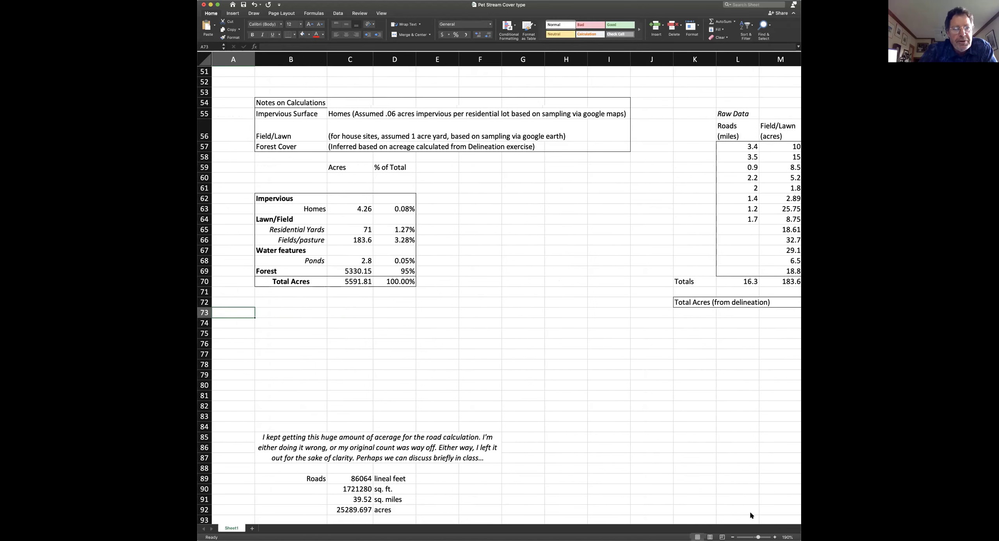
pyautogui.click(775, 537)
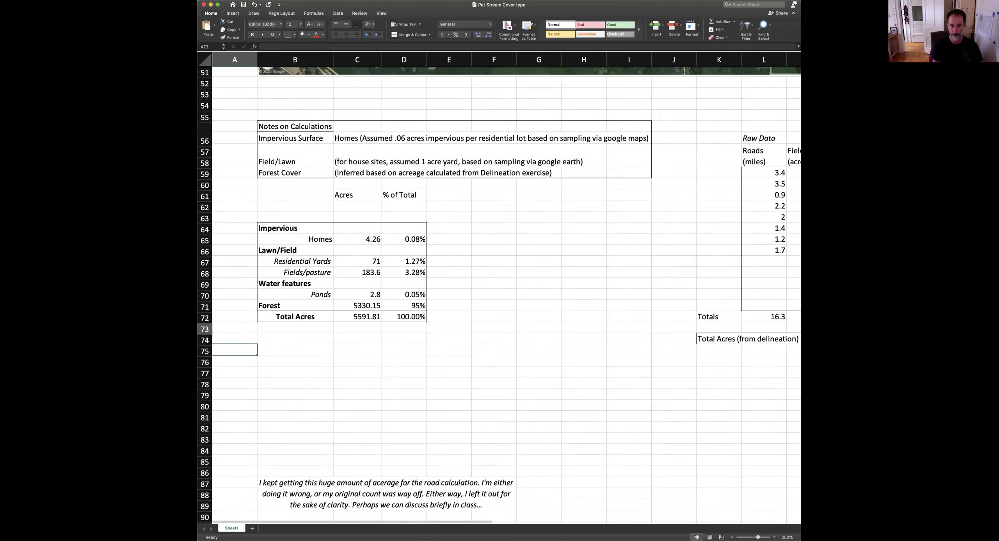
pyautogui.click(775, 537)
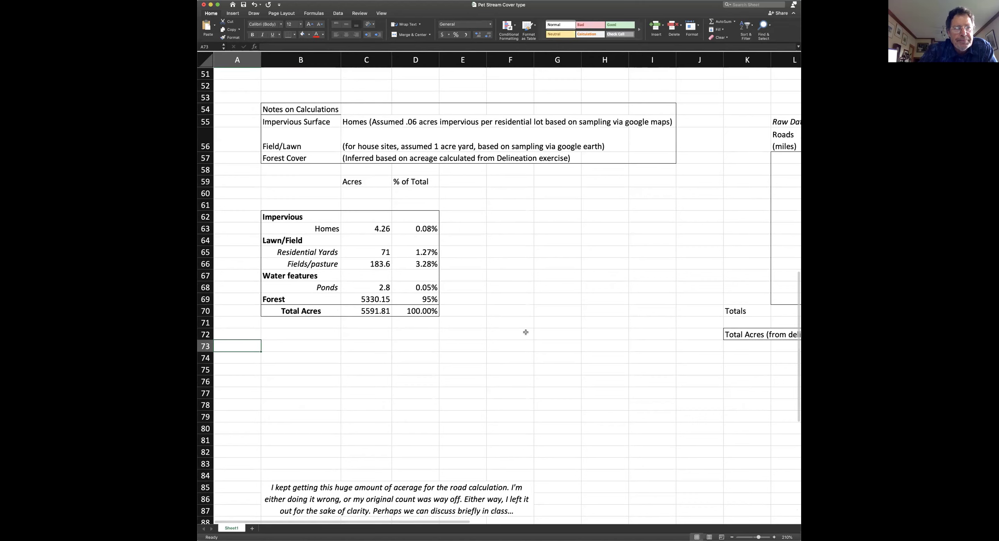
# Step: Review the calculation notes on impervious surface, field/lawn and forest cover in B54:I57
pyautogui.click(289, 123)
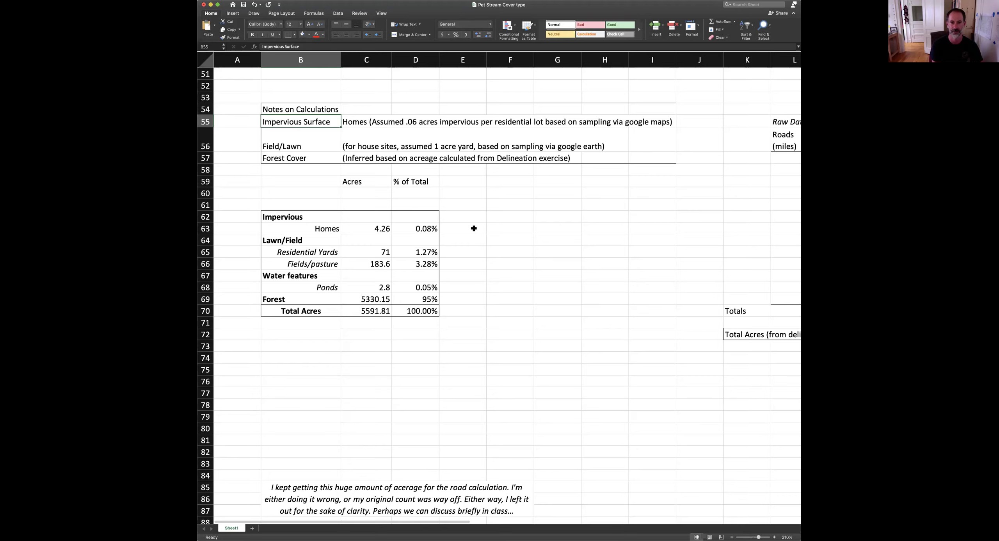
pyautogui.click(545, 219)
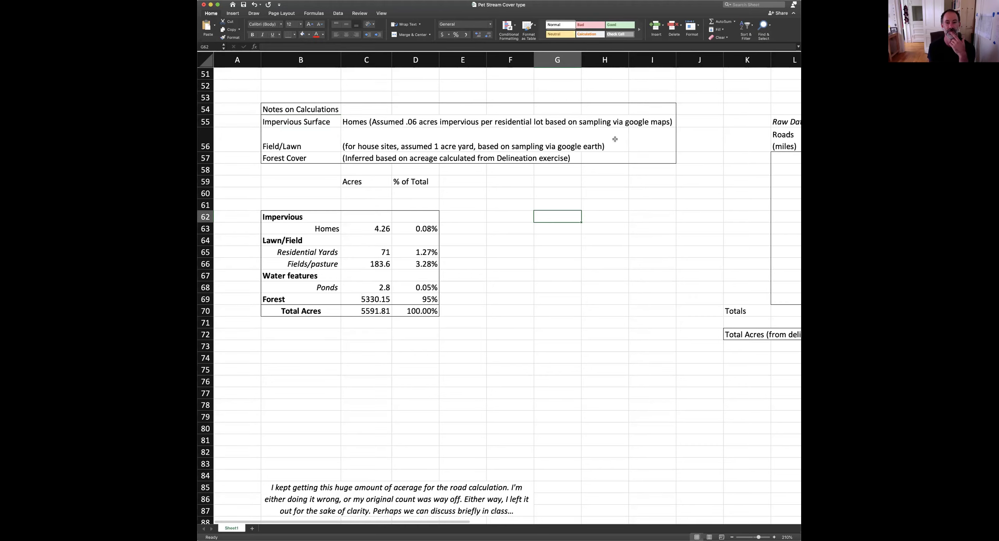
pyautogui.click(709, 124)
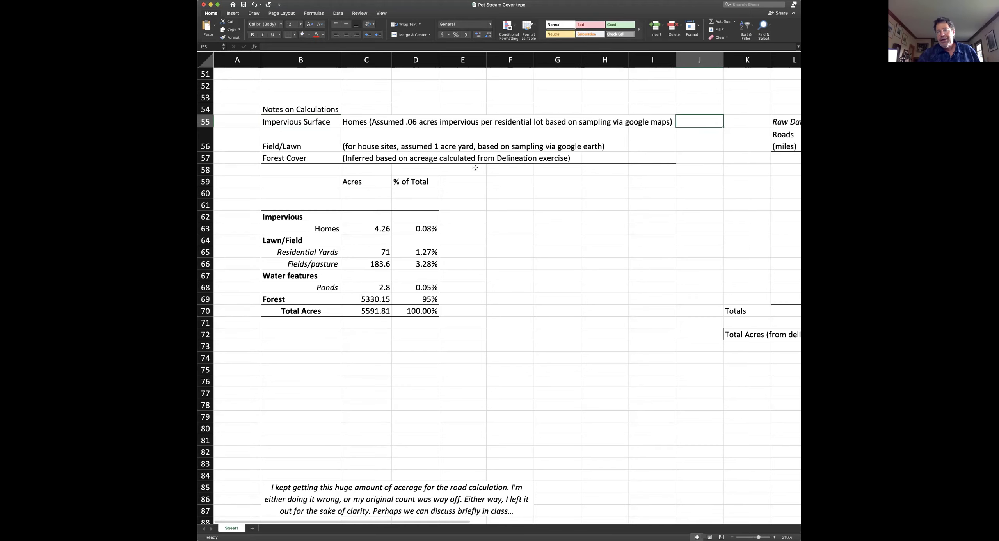
pyautogui.click(596, 217)
pyautogui.click(469, 217)
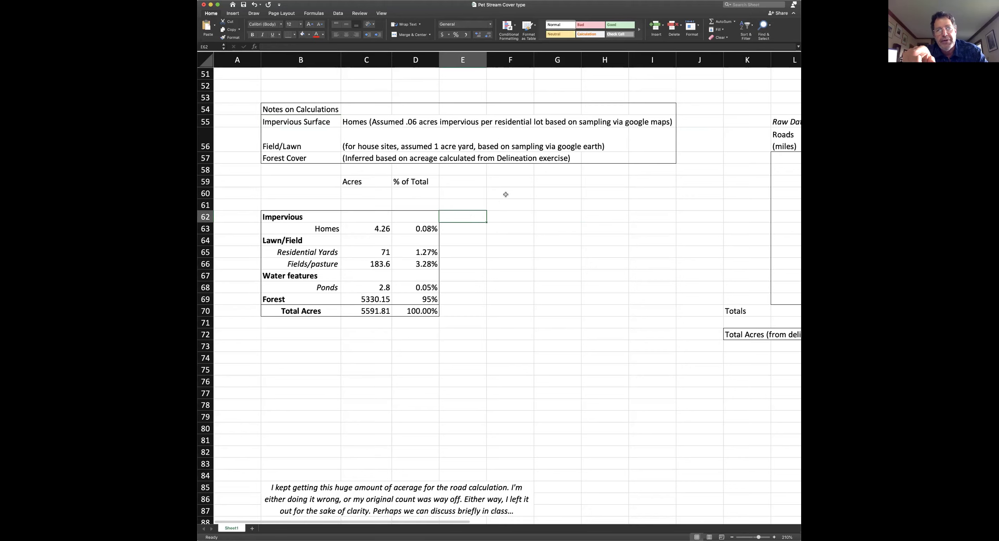
pyautogui.moveTo(269, 112); pyautogui.dragTo(645, 158)
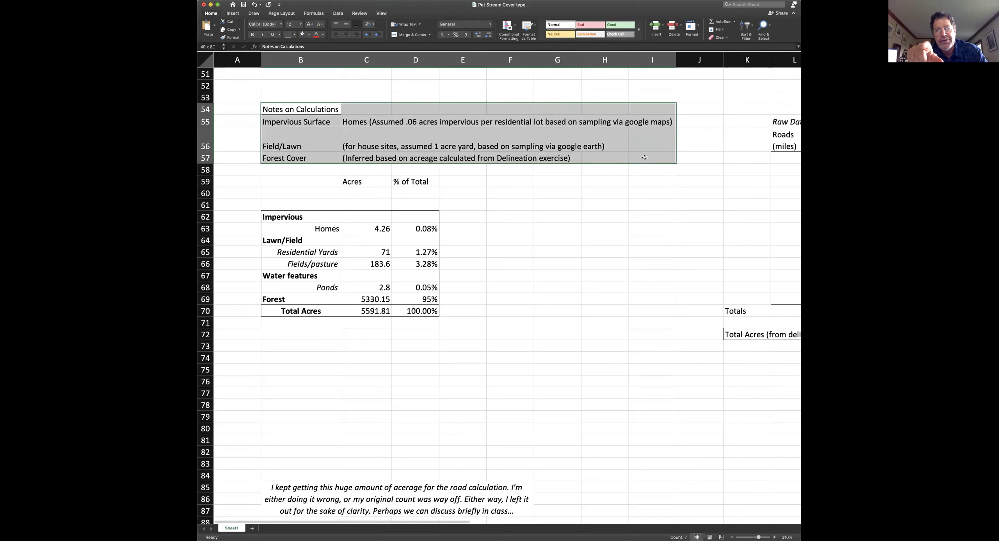
pyautogui.click(621, 211)
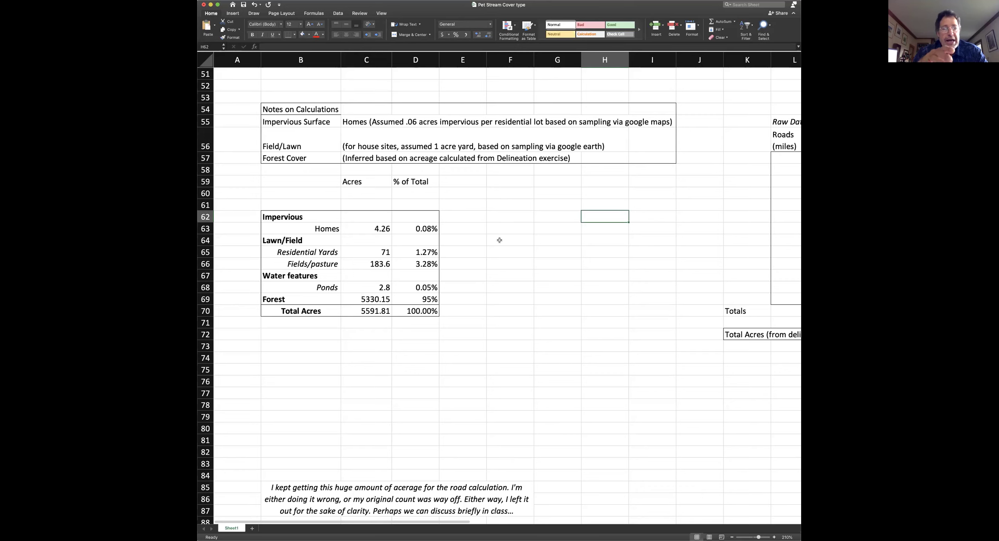
# Step: Move the "Acres" and "% of Total" headers from row 59 to C61:D61, directly above the land cover table
pyautogui.moveTo(380, 185); pyautogui.dragTo(404, 186)
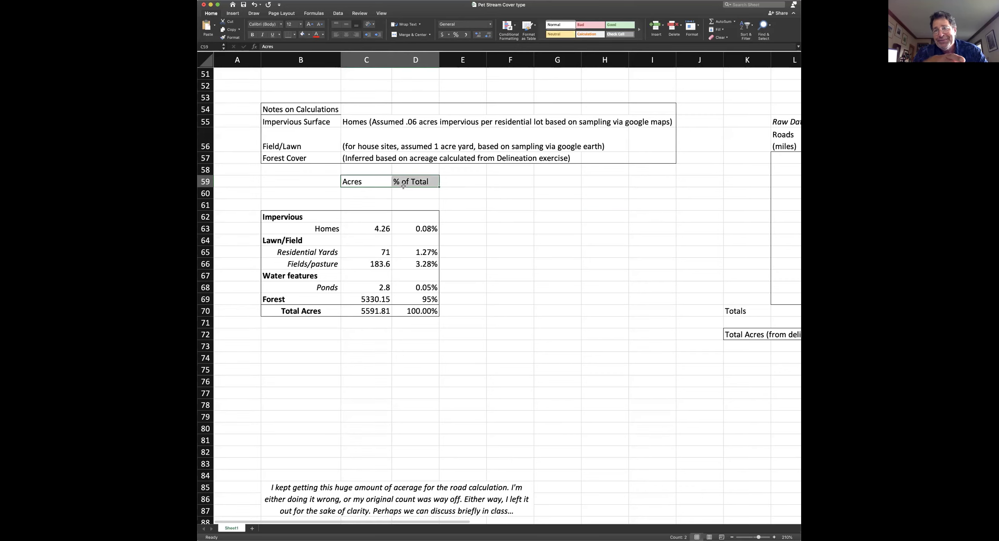
pyautogui.click(402, 192)
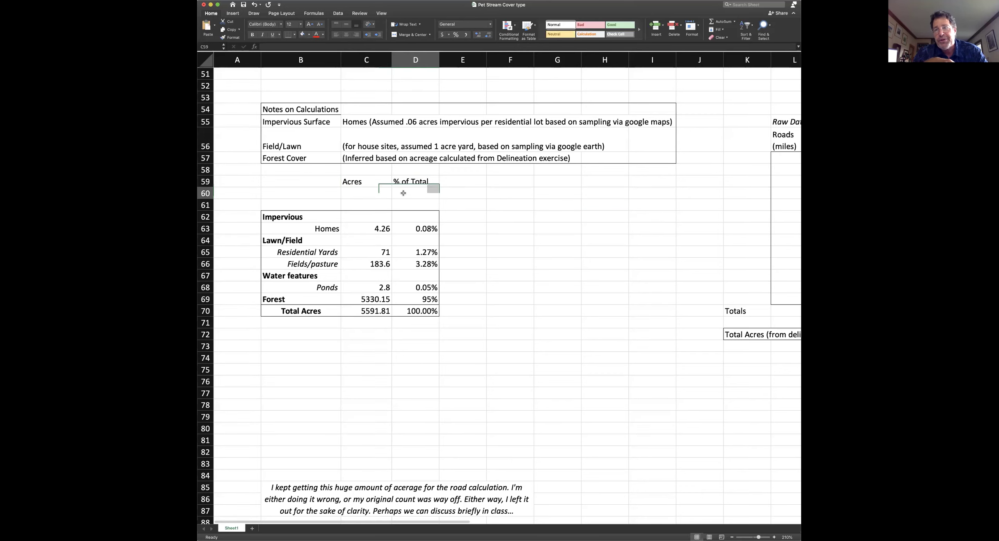
pyautogui.click(371, 192)
pyautogui.press('Right')
pyautogui.click(371, 193)
pyautogui.press('Up')
pyautogui.hotkey('shift', 'Right')
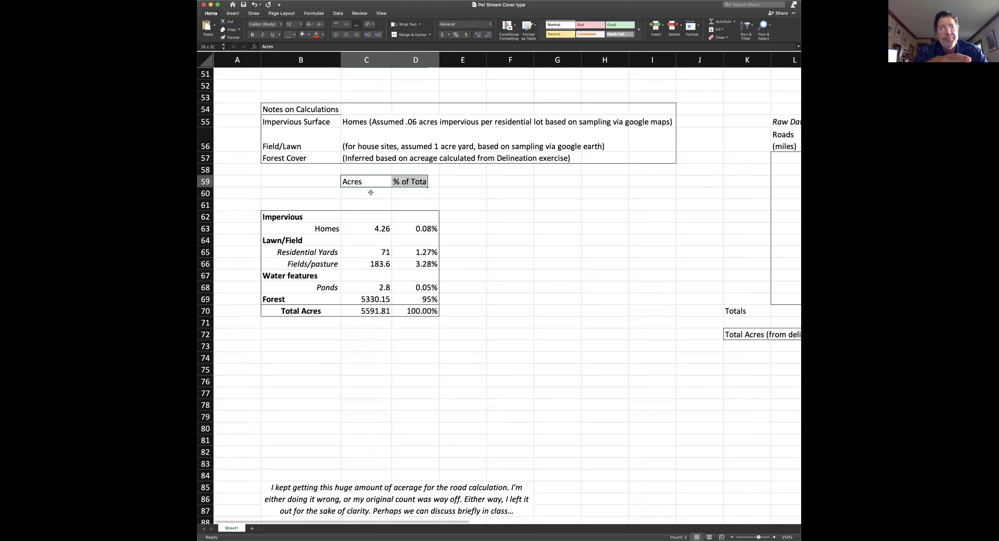
pyautogui.press('super+c')
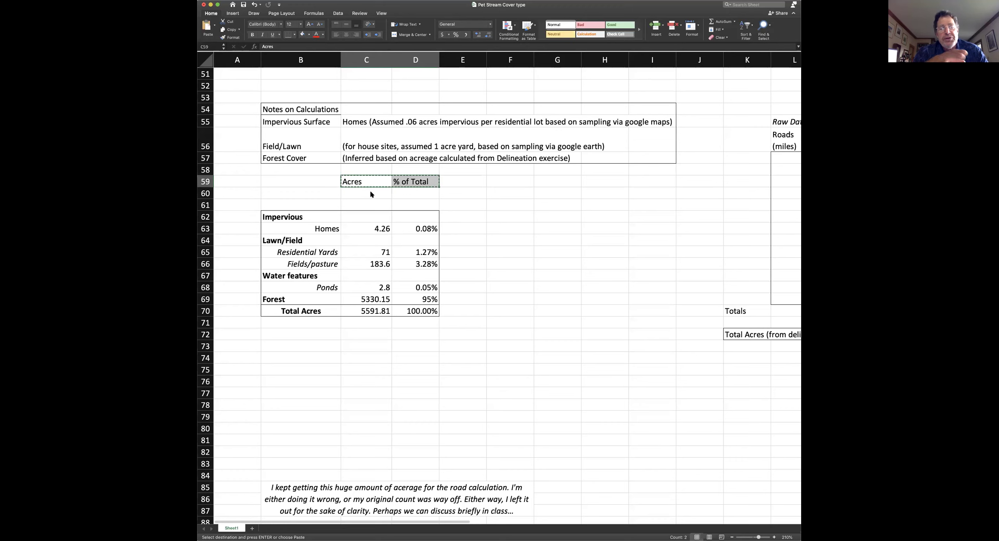
pyautogui.click(371, 194)
pyautogui.press('Down')
pyautogui.press('Return')
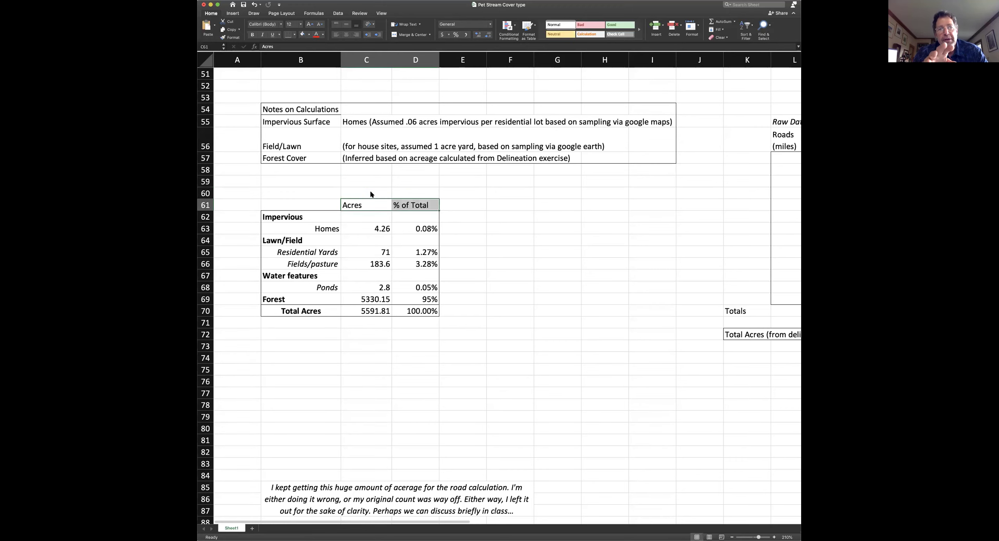
# Step: Examine the acreage and percentage of the Residential Yards row in the land cover summary
pyautogui.click(478, 276)
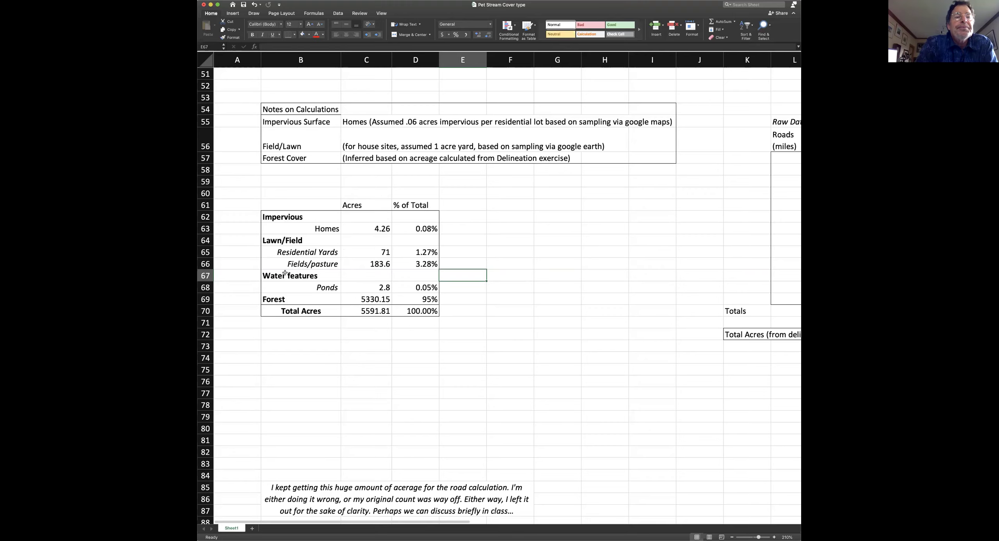
pyautogui.click(313, 253)
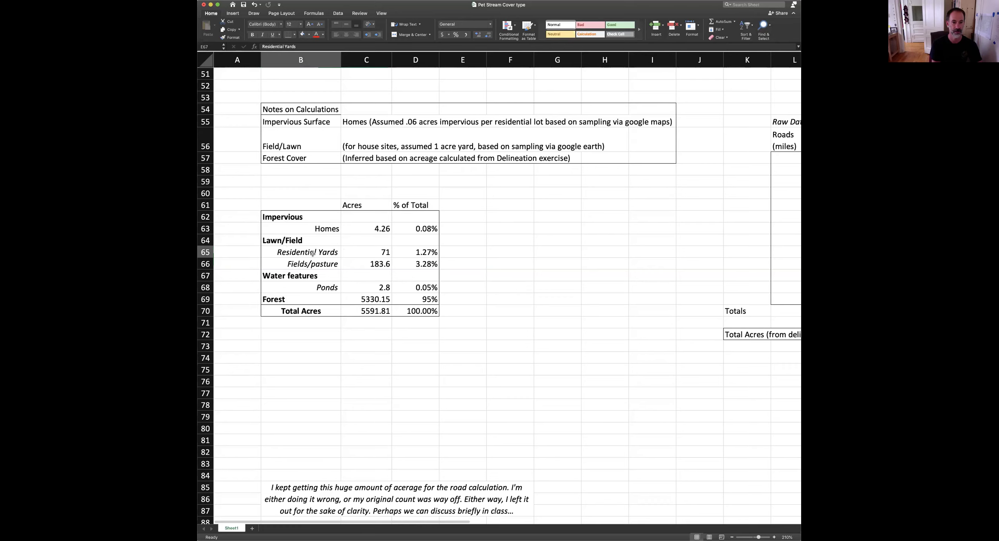
pyautogui.click(359, 255)
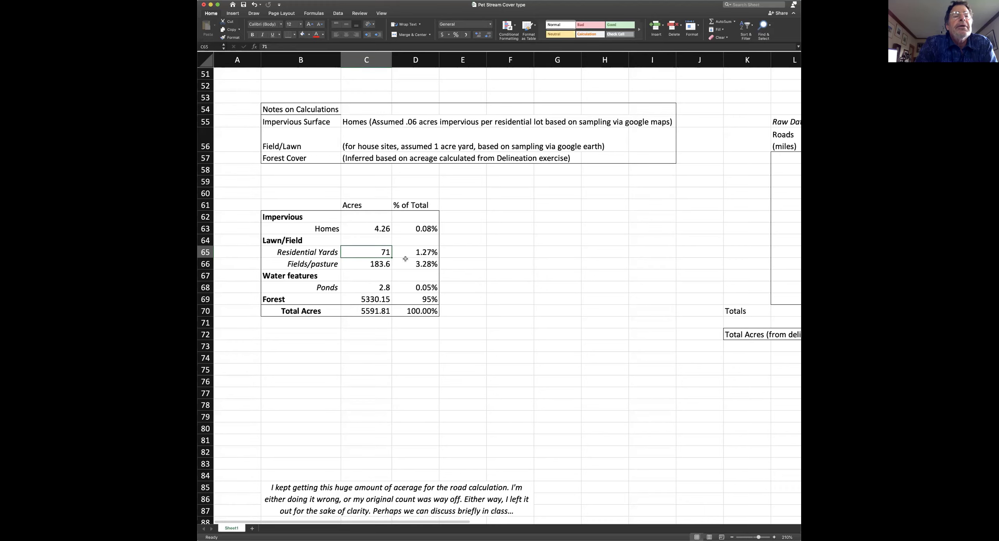
pyautogui.click(426, 253)
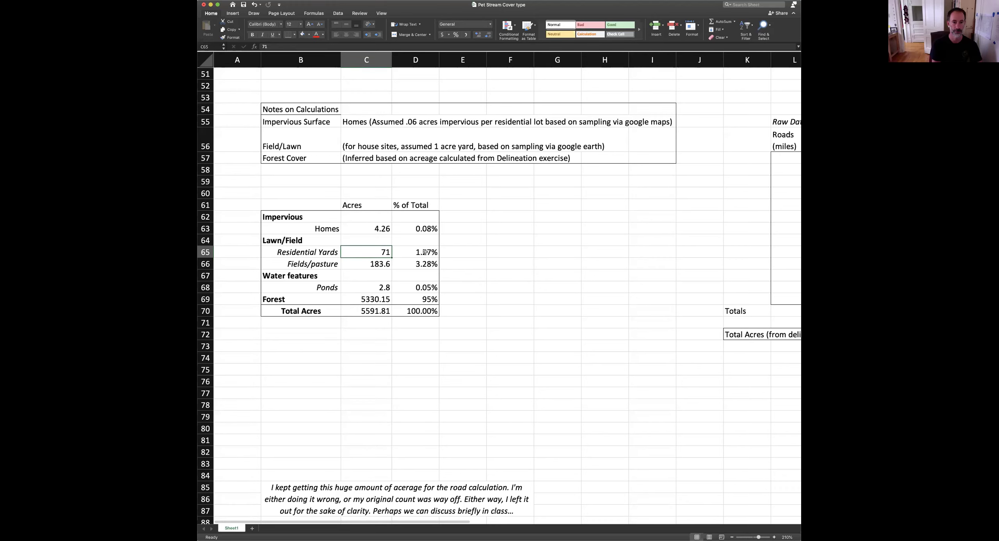
pyautogui.click(357, 254)
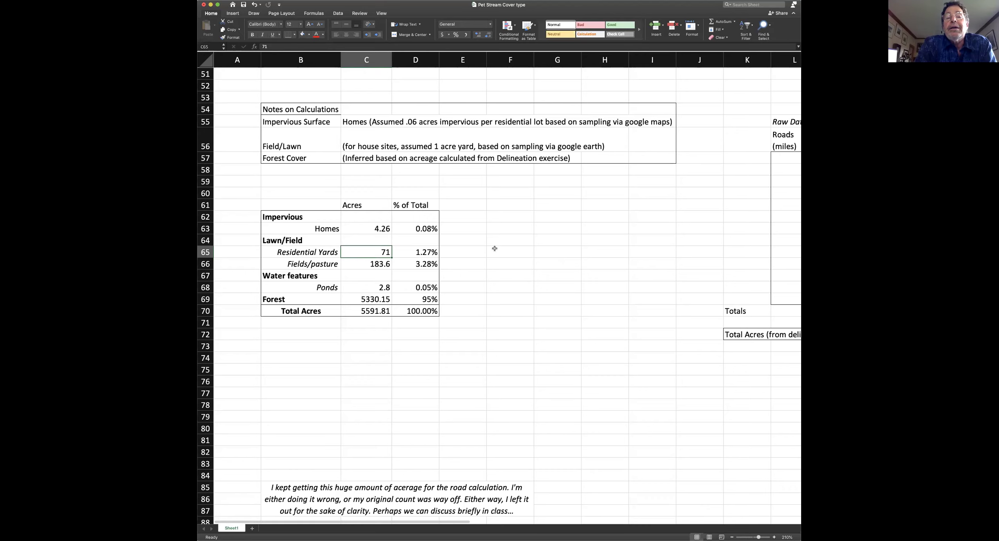
pyautogui.press('Up')
pyautogui.press('Up')
pyautogui.press('Up')
pyautogui.press('Up')
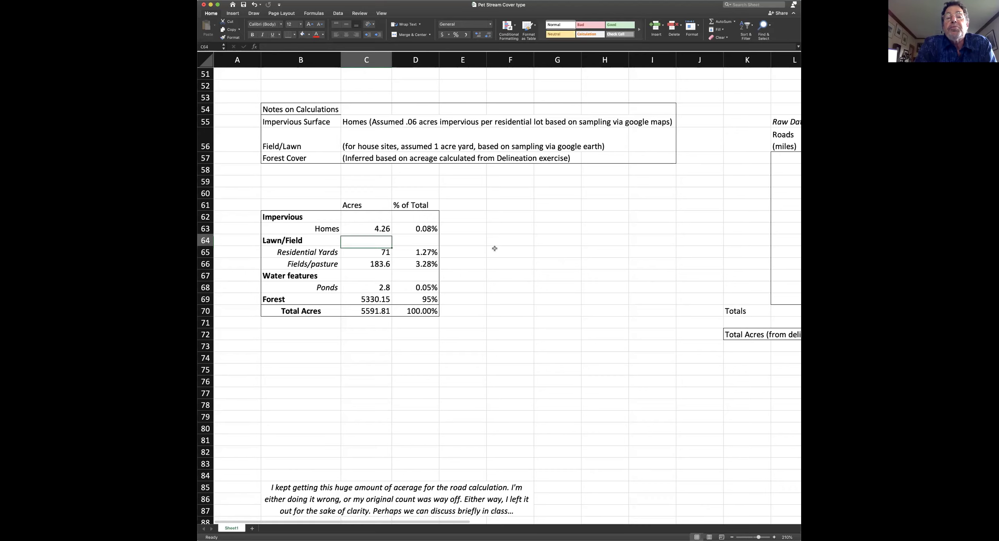
pyautogui.press('Down')
pyautogui.press('Down')
pyautogui.press('Down')
pyautogui.press('Down')
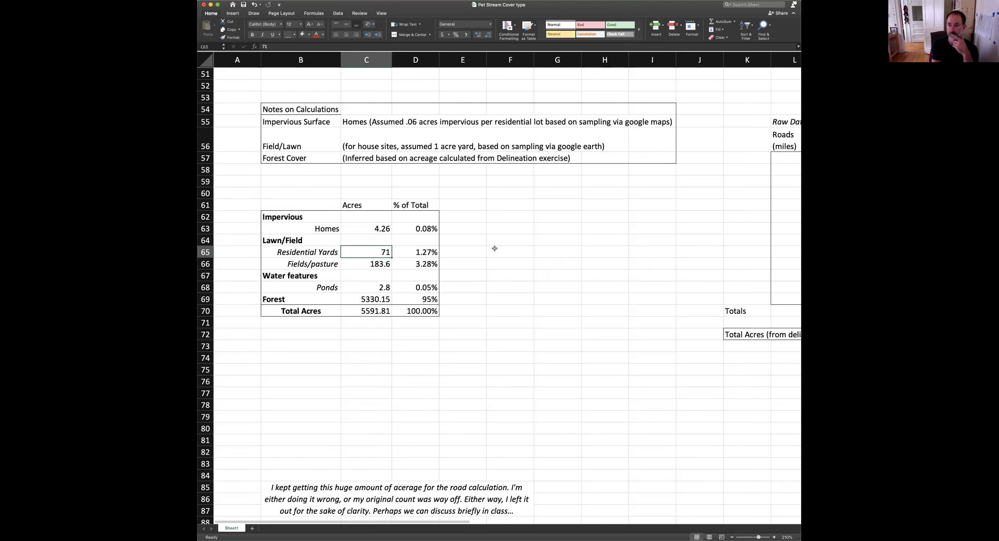
# Step: Look up the number of houses in cell N57 of the raw data table
pyautogui.press('Right')
pyautogui.press('Right')
pyautogui.press('Right')
pyautogui.press('Right')
pyautogui.press('Right')
pyautogui.press('Right')
pyautogui.press('Right')
pyautogui.press('Right')
pyautogui.press('Right')
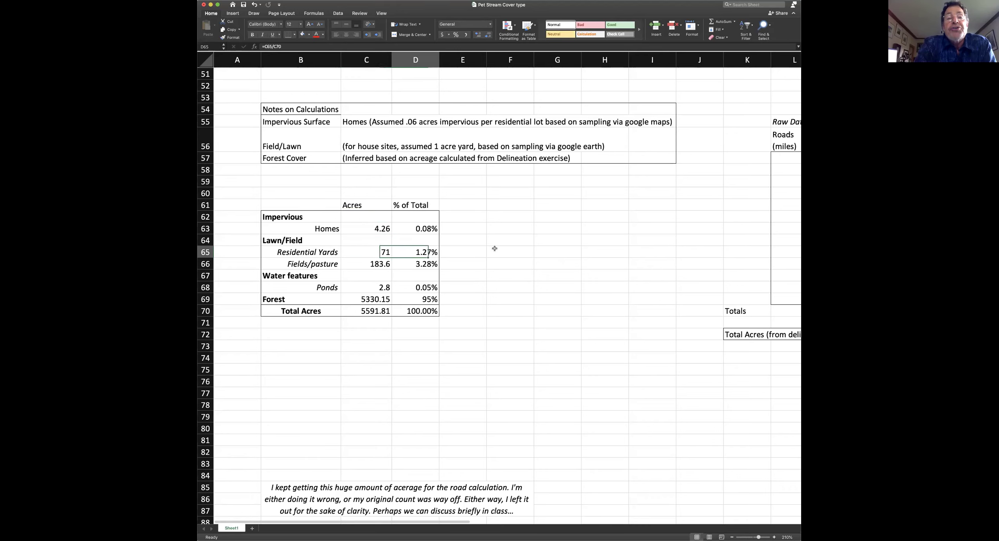
pyautogui.press('Right')
pyautogui.press('Right')
pyautogui.press('Up')
pyautogui.press('Up')
pyautogui.press('Up')
pyautogui.press('Up')
pyautogui.press('Up')
pyautogui.press('Up')
pyautogui.press('Up')
pyautogui.press('Up')
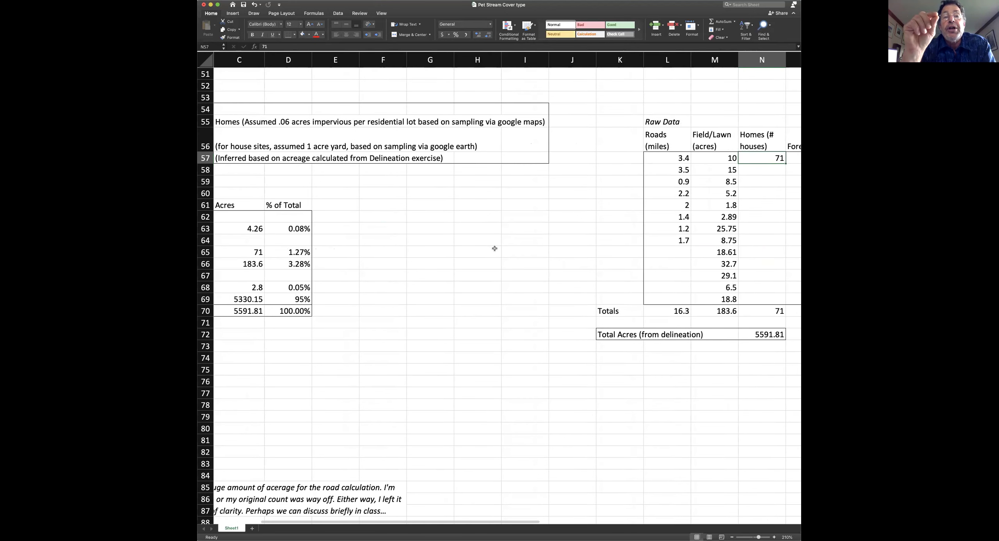
# Step: Go back to the Residential Yards acreage in C65 to compare it with the raw house count
pyautogui.press('Left')
pyautogui.press('Left')
pyautogui.press('Left')
pyautogui.press('Left')
pyautogui.press('Left')
pyautogui.press('Left')
pyautogui.press('Left')
pyautogui.press('Left')
pyautogui.press('Left')
pyautogui.press('Left')
pyautogui.press('Left')
pyautogui.press('Left')
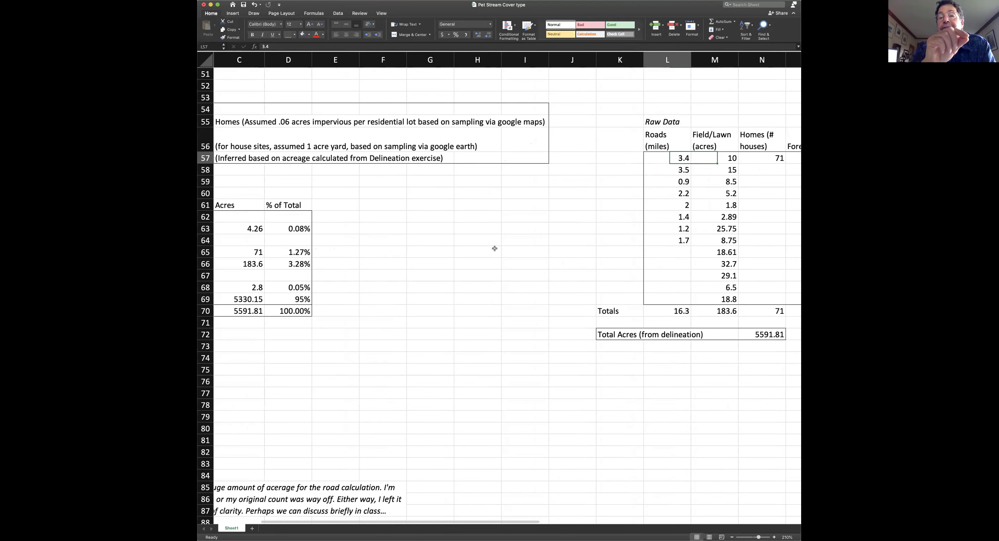
pyautogui.press('Down')
pyautogui.press('Down')
pyautogui.press('Down')
pyautogui.press('Down')
pyautogui.press('Down')
pyautogui.press('Down')
pyautogui.press('Down')
pyautogui.press('Down')
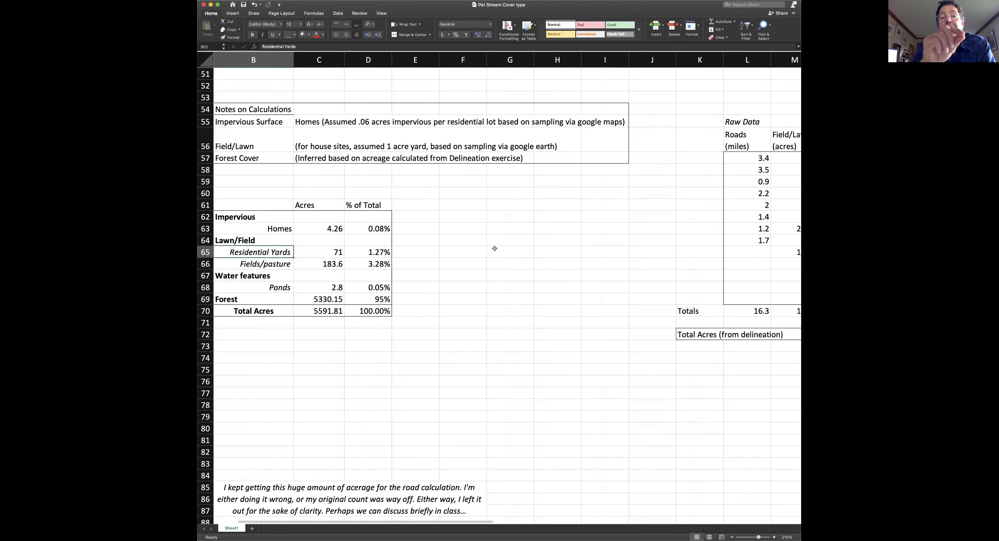
pyautogui.press('Right')
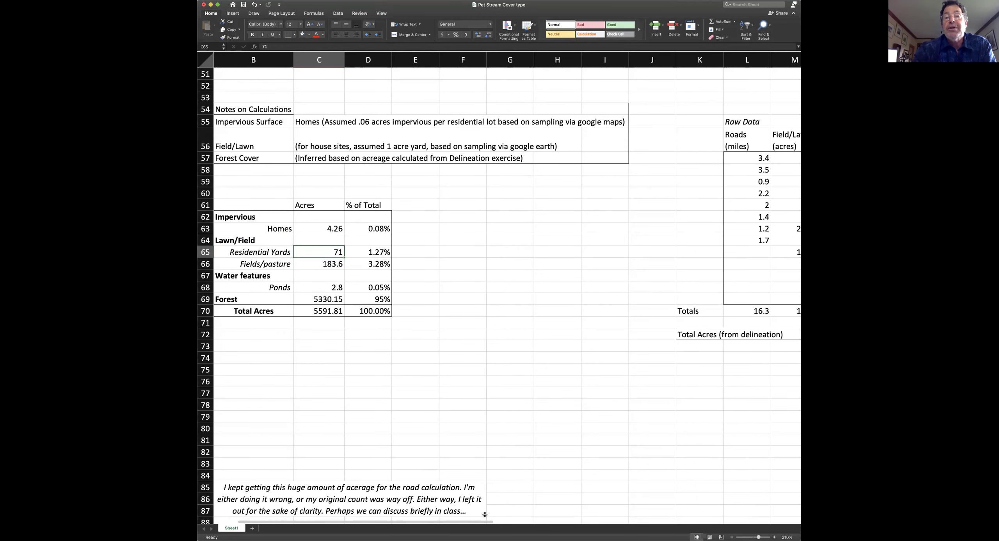
# Step: Review the raw data columns for roads, fields, ponds and streams, and recheck the Homes entry in N57
pyautogui.moveTo(483, 523); pyautogui.dragTo(621, 526)
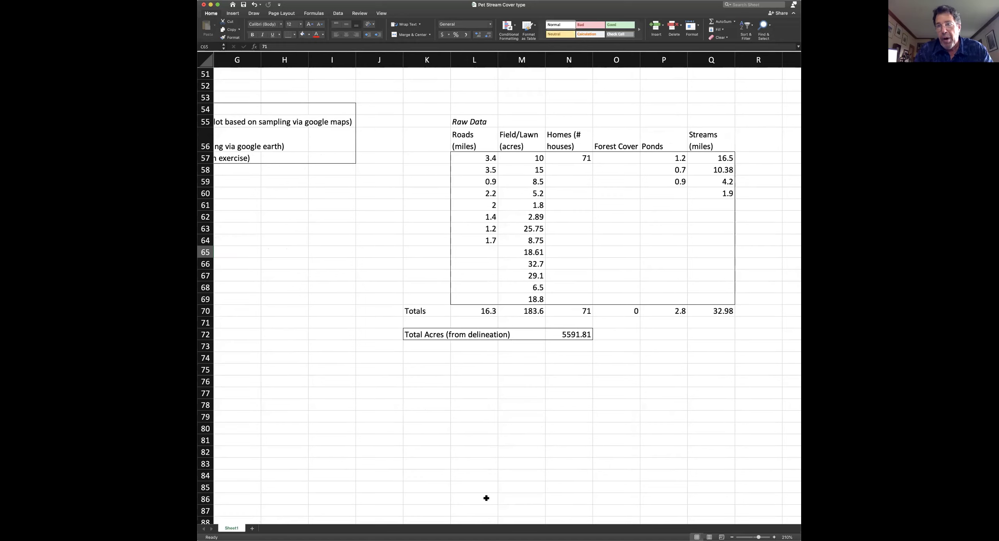
pyautogui.click(459, 464)
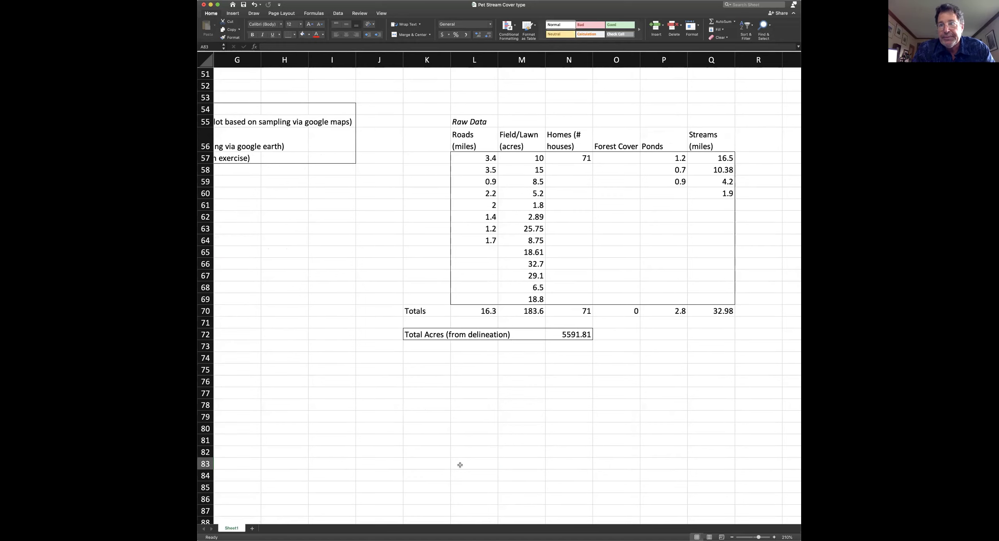
pyautogui.hscroll(-10, 460, 465)
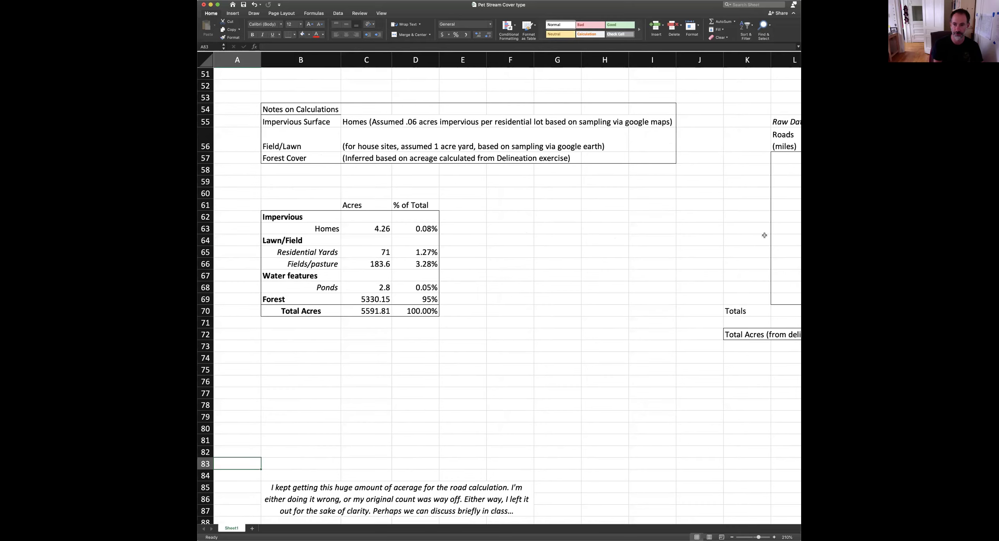
pyautogui.click(767, 224)
pyautogui.press('Up')
pyautogui.press('Right')
pyautogui.press('Right')
pyautogui.press('Right')
pyautogui.press('Right')
pyautogui.press('Up')
pyautogui.press('Up')
pyautogui.press('Up')
pyautogui.press('Up')
pyautogui.press('Up')
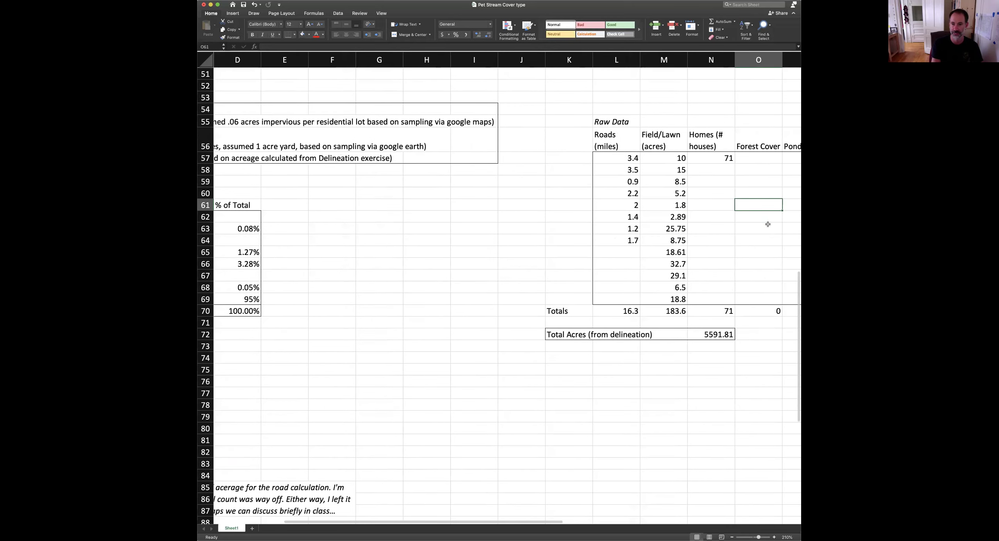
pyautogui.press('Left')
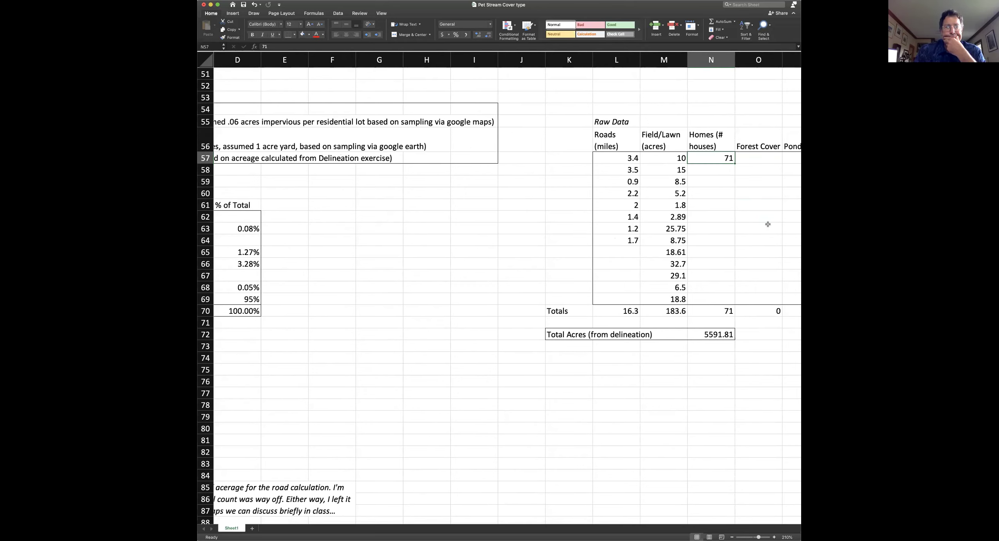
# Step: Return to the land cover summary table beside A62 to review its categories and percentages
pyautogui.press('Left')
pyautogui.press('Left')
pyautogui.press('Left')
pyautogui.press('Left')
pyautogui.press('Left')
pyautogui.press('Left')
pyautogui.press('Left')
pyautogui.press('Left')
pyautogui.press('Left')
pyautogui.press('Left')
pyautogui.press('Left')
pyautogui.press('Left')
pyautogui.press('Left')
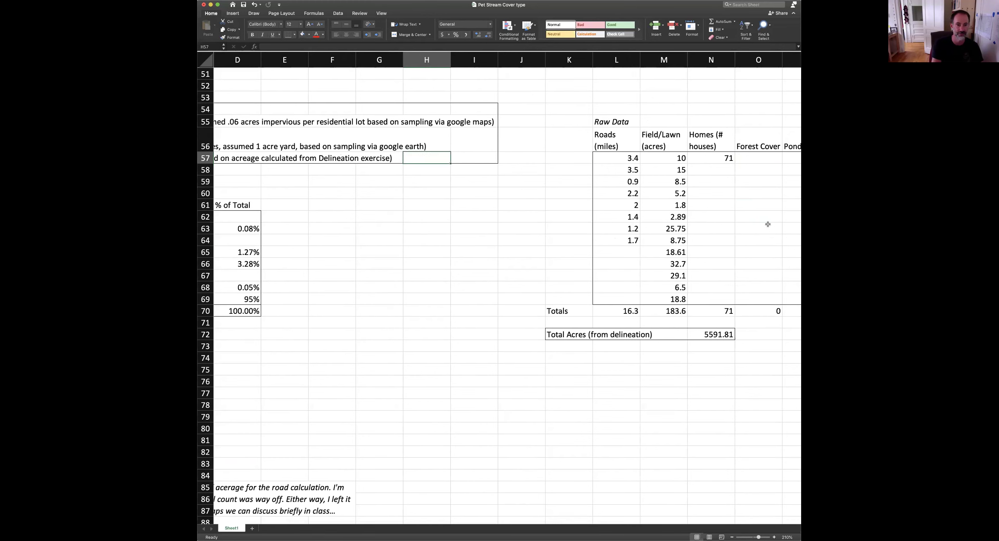
pyautogui.press('Down')
pyautogui.press('Down')
pyautogui.press('Down')
pyautogui.press('Down')
pyautogui.press('Down')
pyautogui.press('Down')
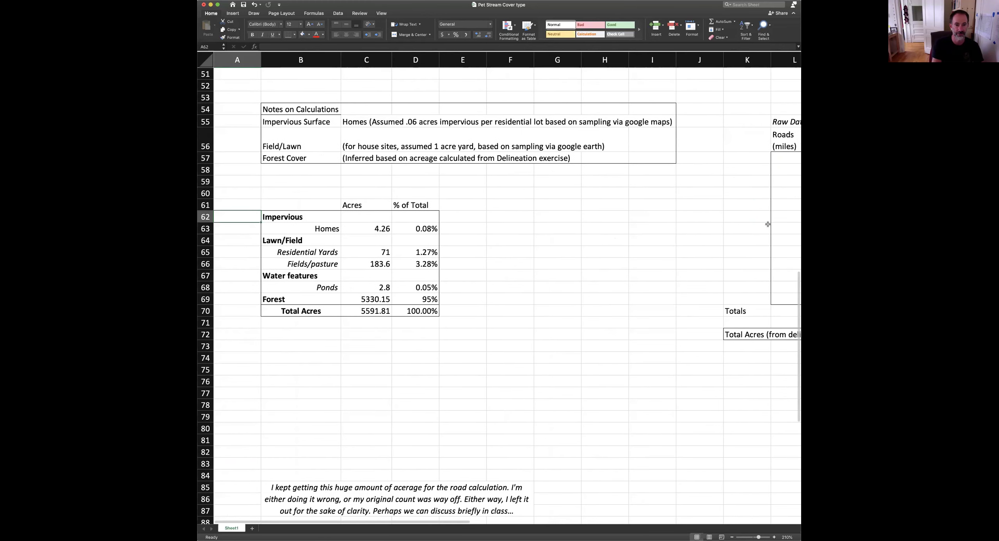
# Step: Link the Residential Yards acreage in C65 to the raw house count with the formula =N57
pyautogui.press('Right')
pyautogui.press('Right')
pyautogui.press('Down')
pyautogui.press('Down')
pyautogui.write('=n57')
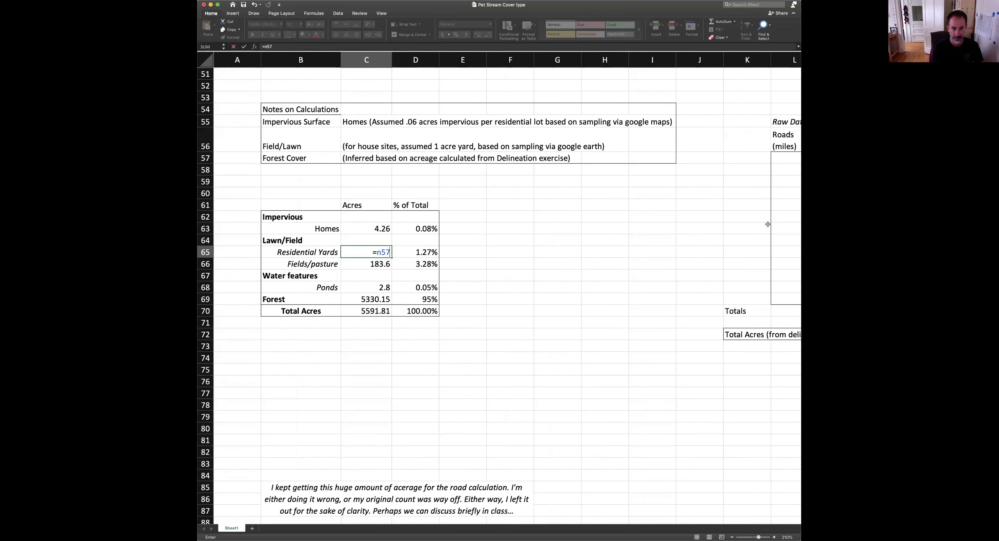
pyautogui.press('Return')
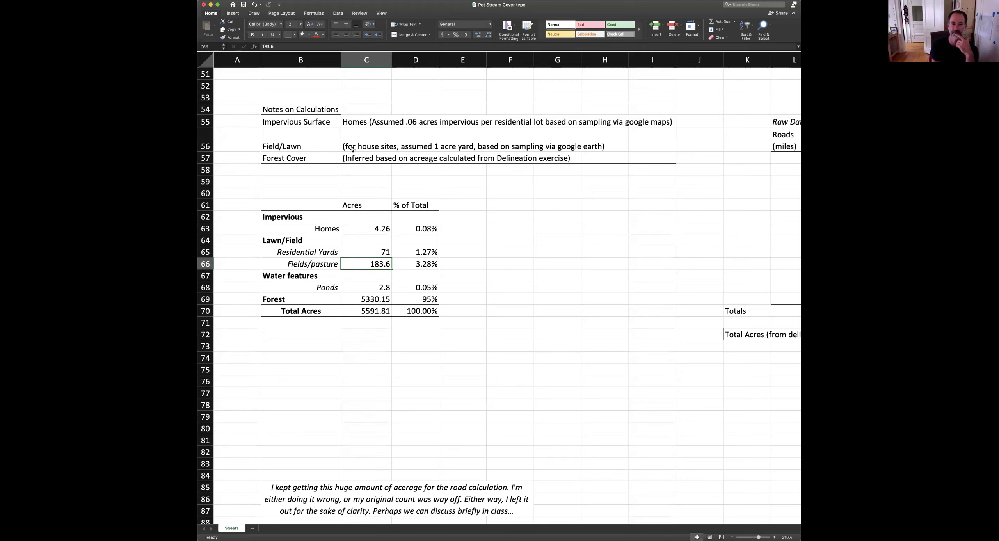
# Step: Enter the assumed yard size of 1 in I56, beside the Field/Lawn calculation note
pyautogui.click(390, 143)
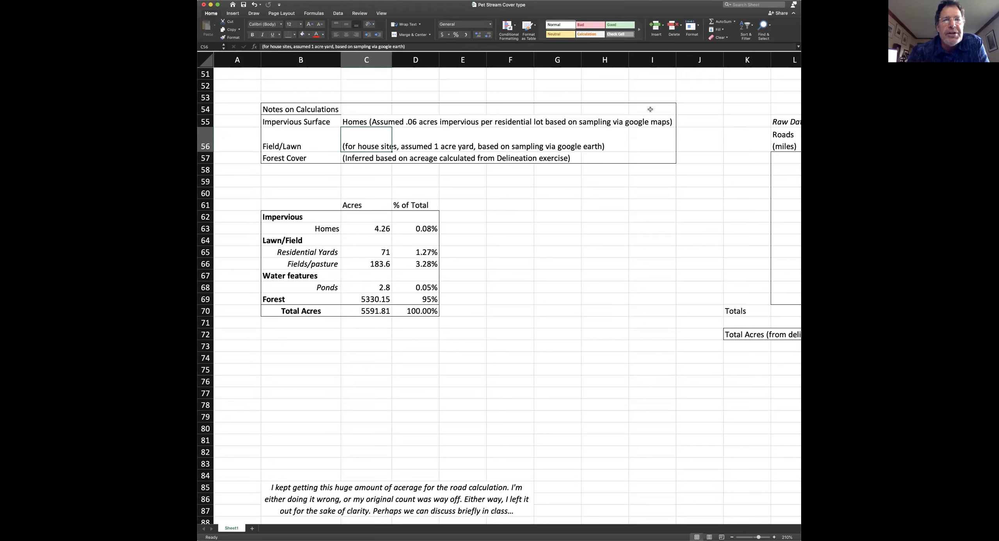
pyautogui.click(651, 145)
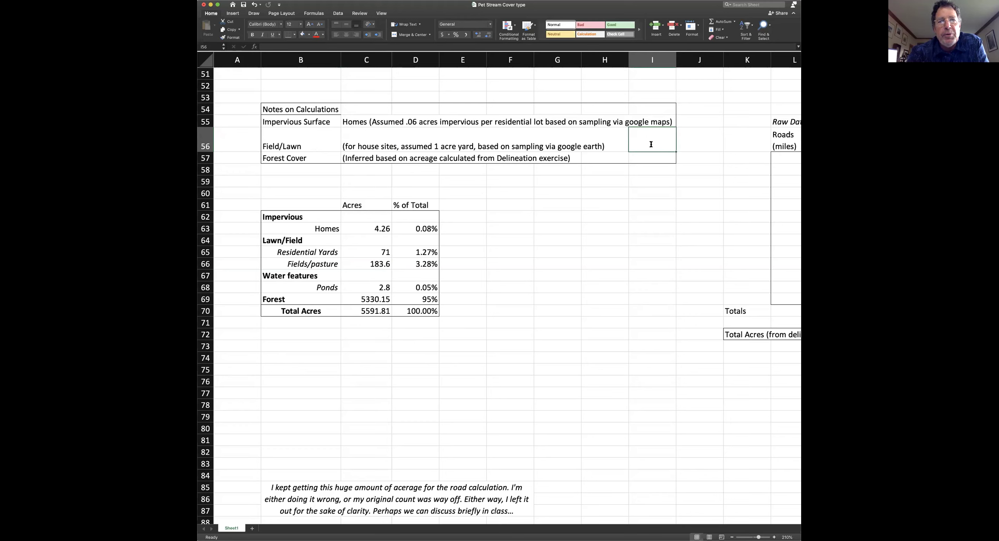
pyautogui.write('1')
pyautogui.press('Return')
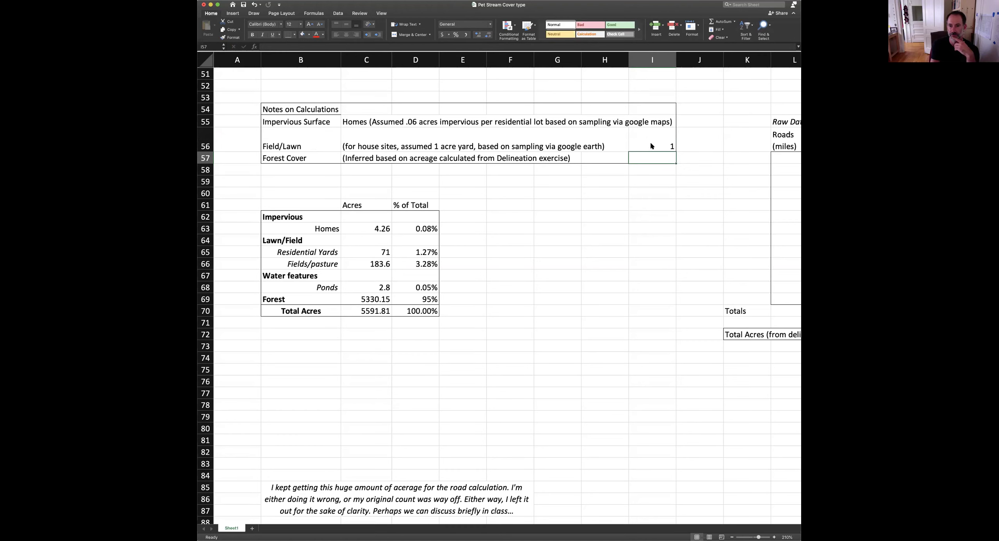
# Step: Label the yard-size value by entering the heading "Acres per household" in I53
pyautogui.click(650, 146)
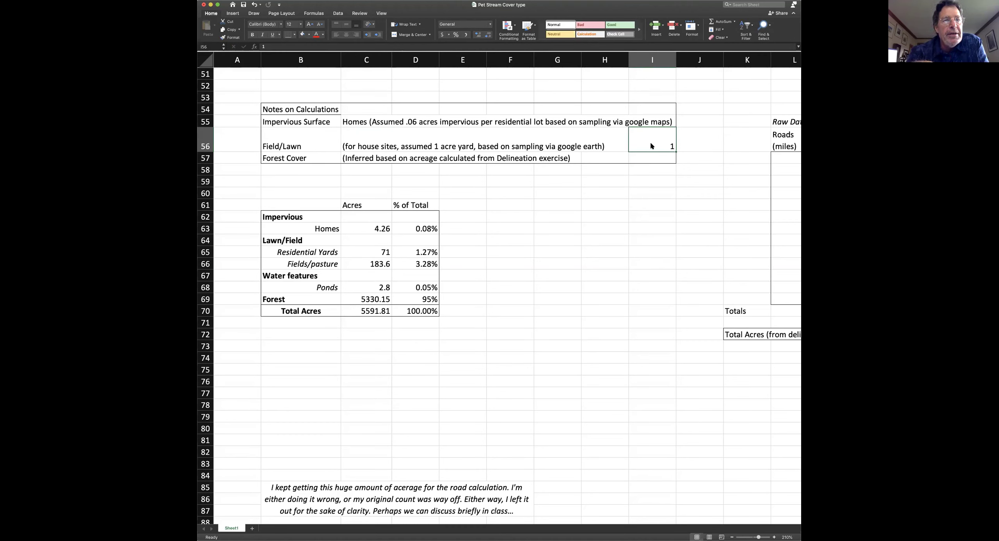
pyautogui.press('Up')
pyautogui.press('Up')
pyautogui.press('Up')
pyautogui.write('Acres per household')
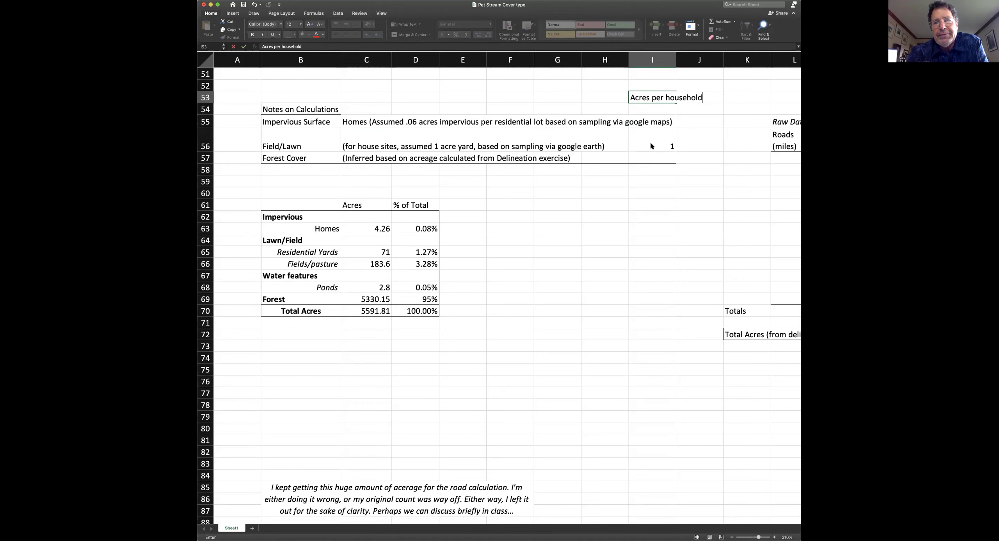
pyautogui.press('Return')
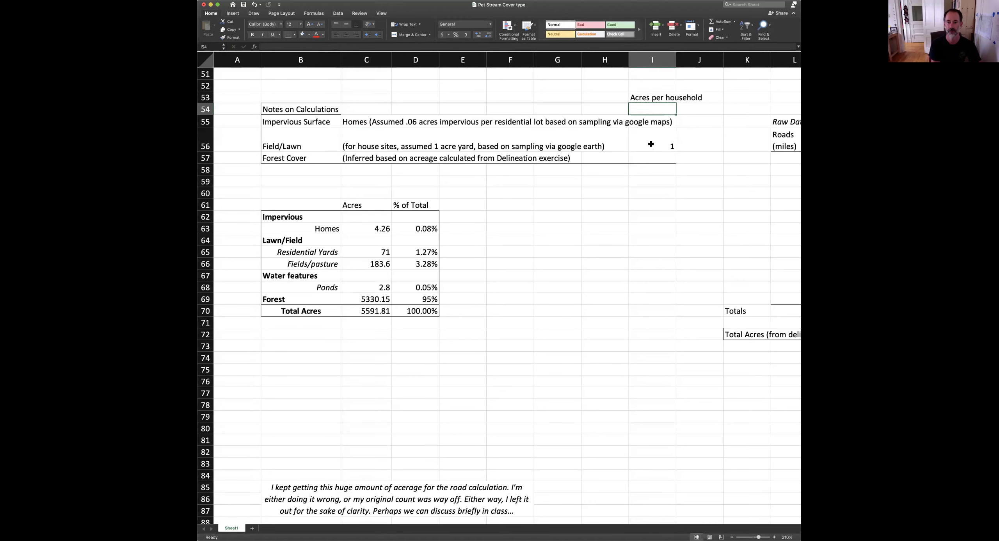
pyautogui.click(651, 144)
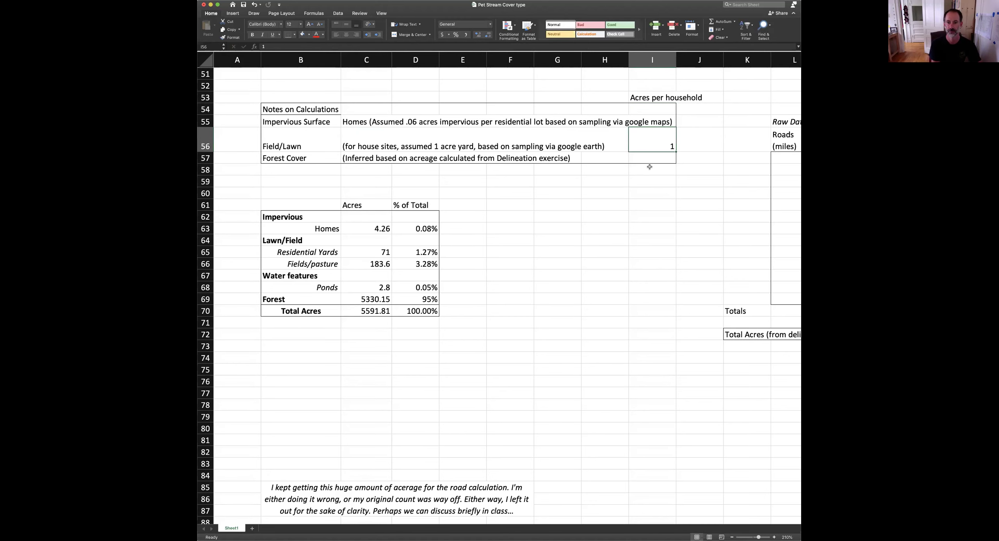
# Step: Calculate the Residential Yards acreage in C65 as acres per household times house count, using =I56*N57
pyautogui.click(371, 255)
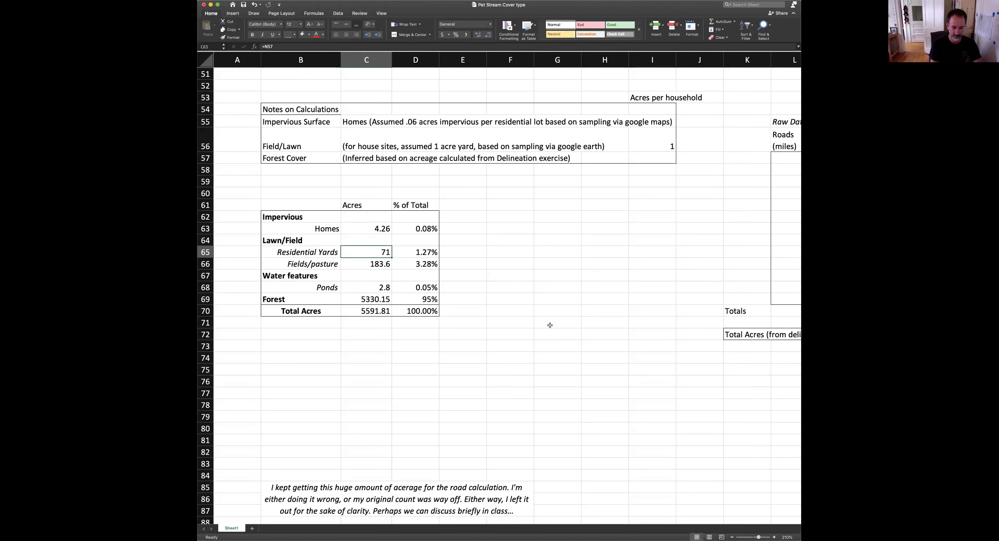
pyautogui.write('=')
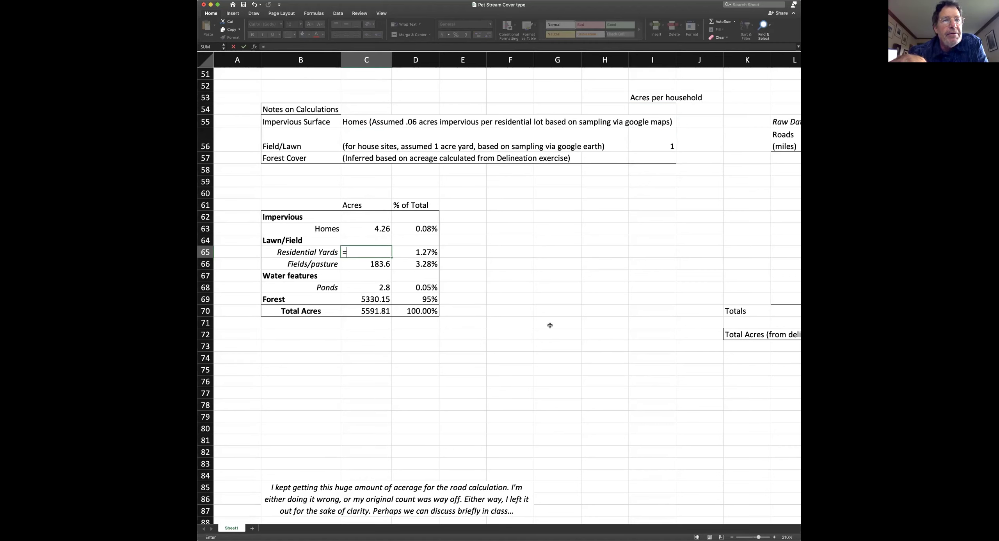
pyautogui.click(653, 149)
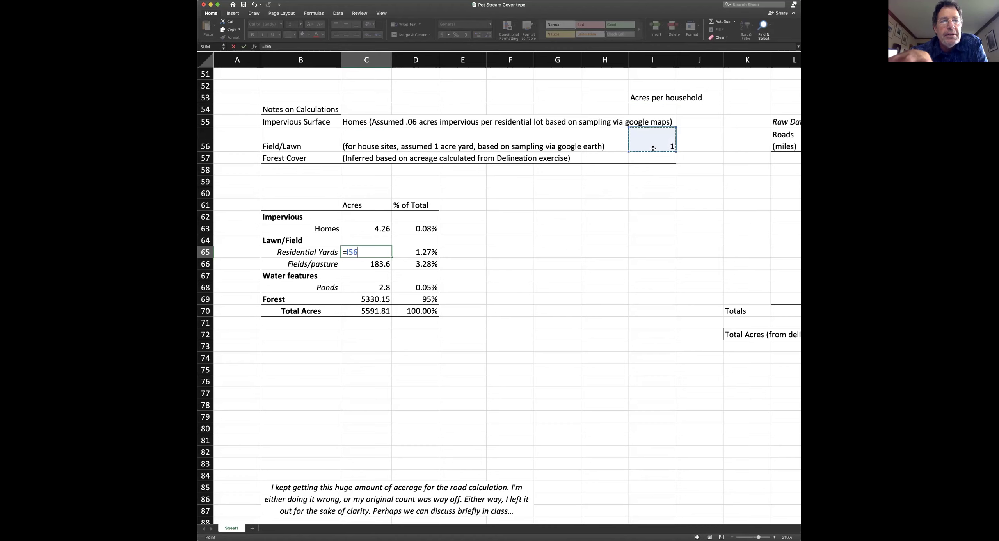
pyautogui.write('*')
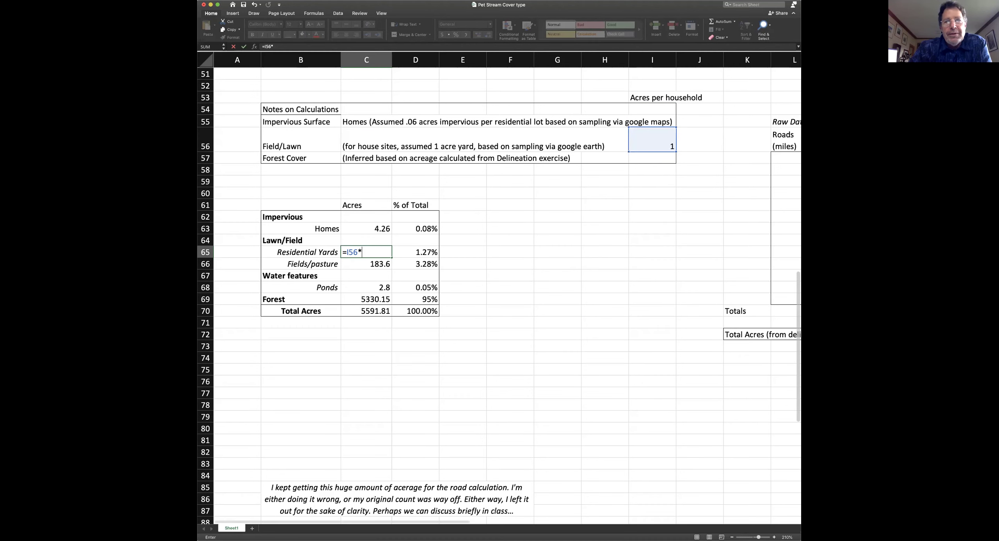
pyautogui.hscroll(5, 689, 391)
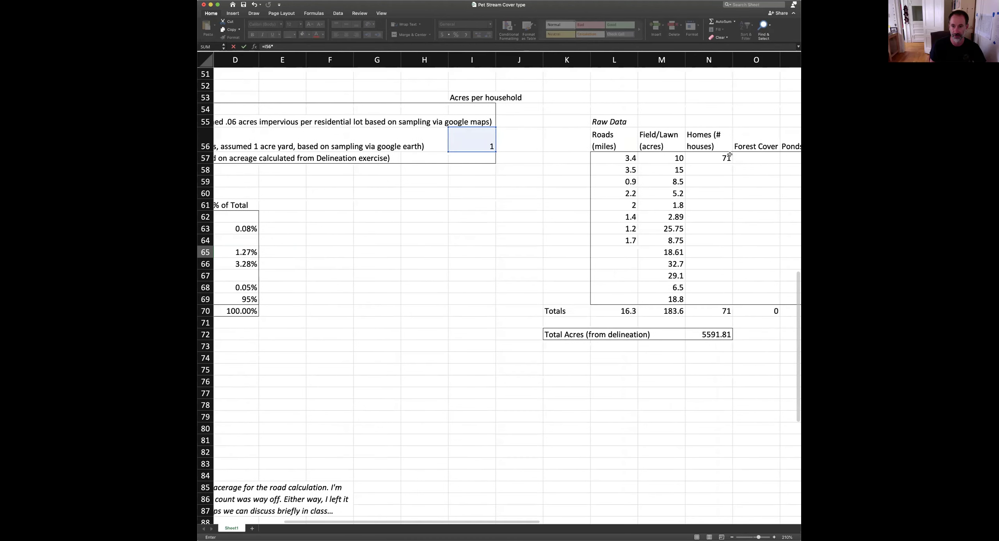
pyautogui.click(718, 158)
pyautogui.hscroll(-5, 570, 239)
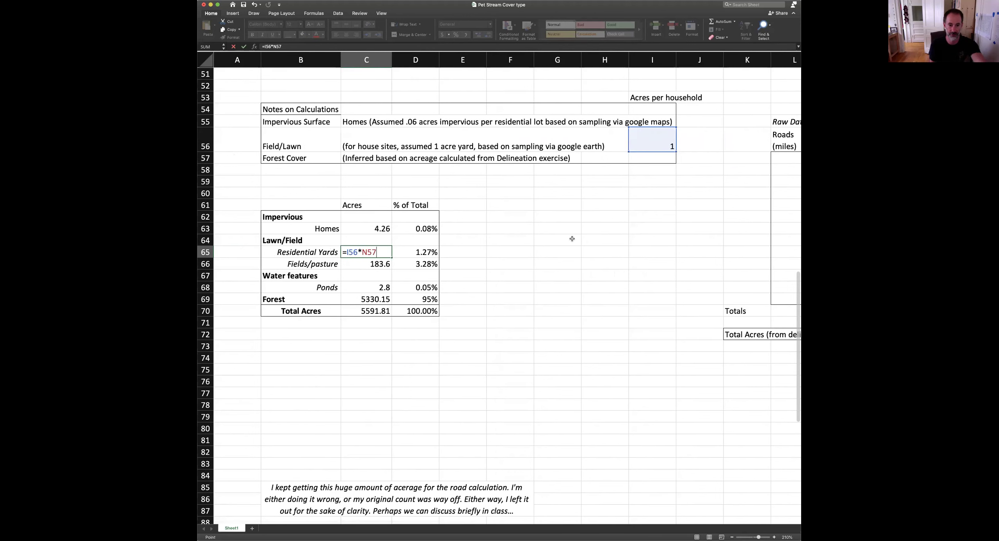
pyautogui.press('Return')
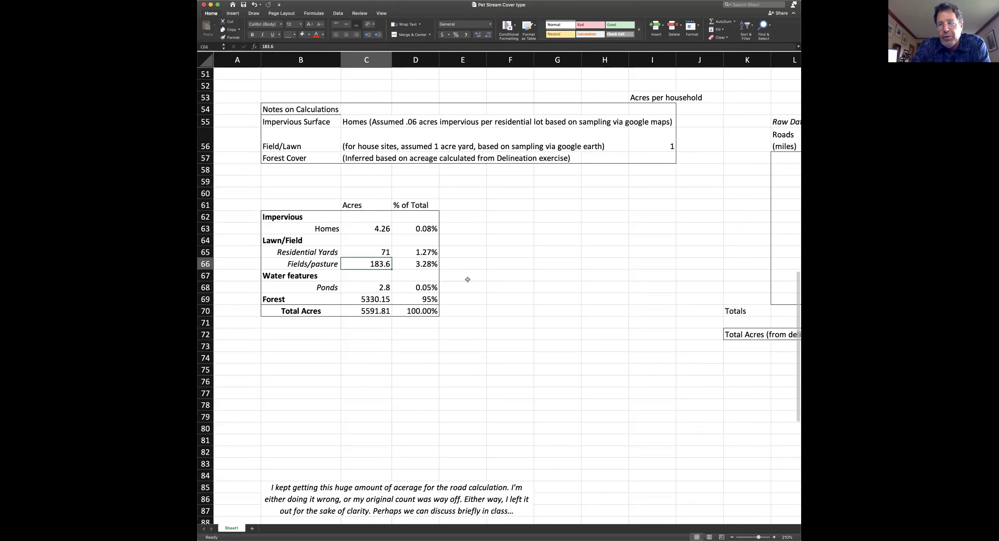
pyautogui.moveTo(461, 217); pyautogui.dragTo(461, 300)
pyautogui.click(351, 357)
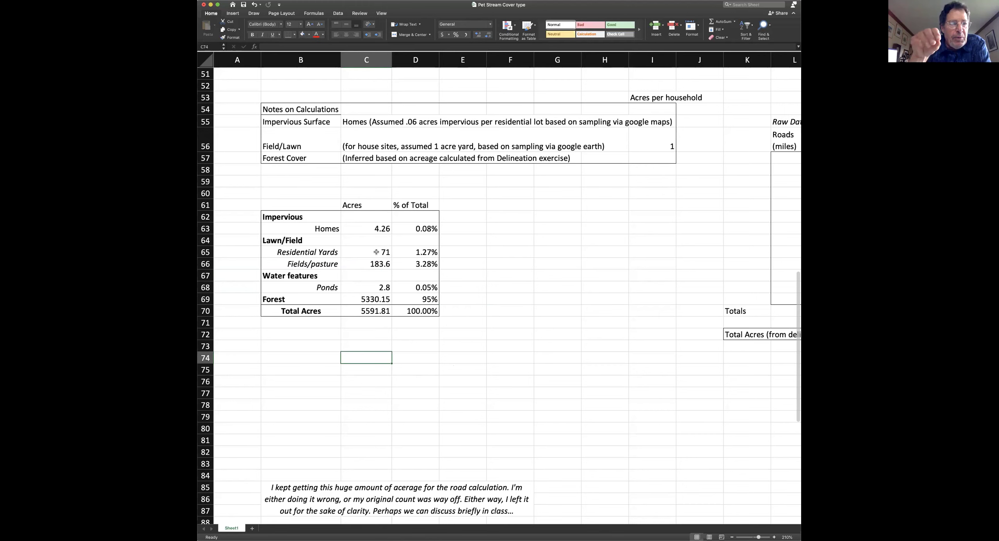
pyautogui.scroll(-2, 464, 317)
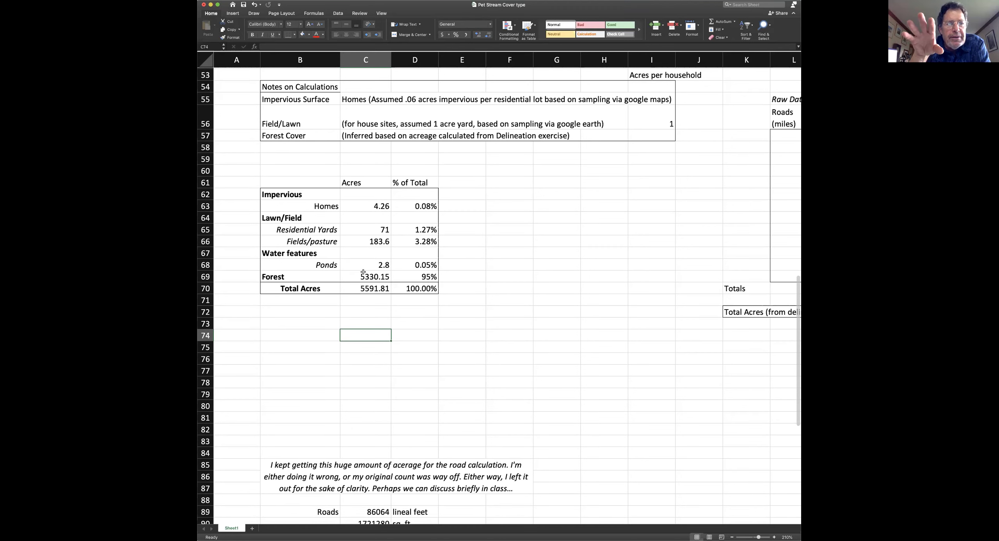
pyautogui.moveTo(592, 300); pyautogui.dragTo(558, 300)
pyautogui.scroll(1, 372, 280)
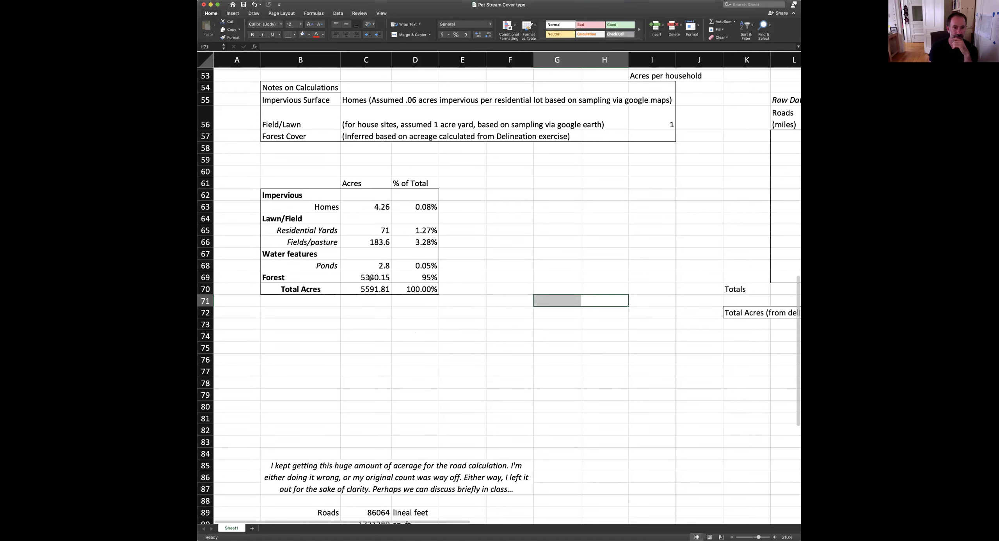
# Step: Inspect the Forest acreage formula in C69 against the delineated total acres and the sum of C63:C68
pyautogui.click(370, 278)
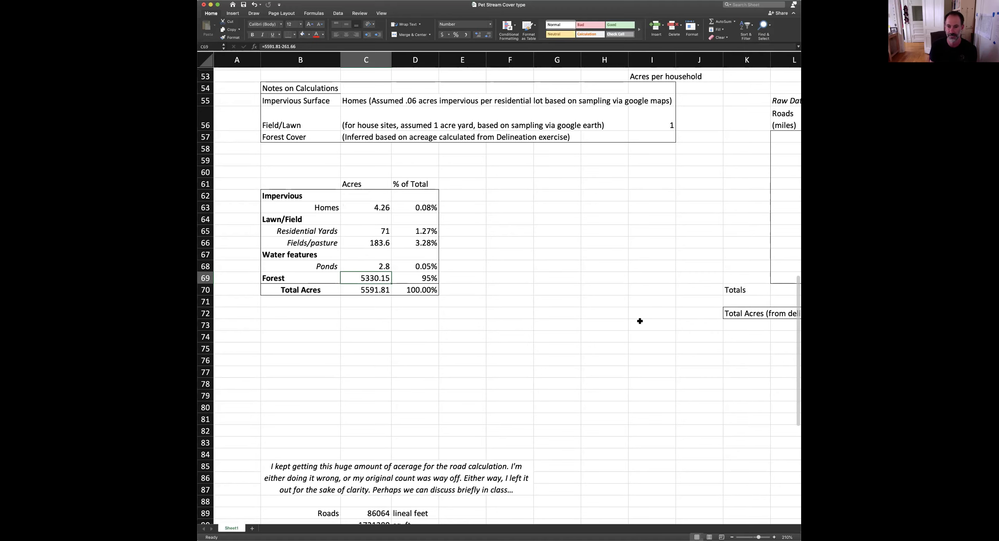
pyautogui.hscroll(3, 640, 318)
pyautogui.hscroll(3, 636, 321)
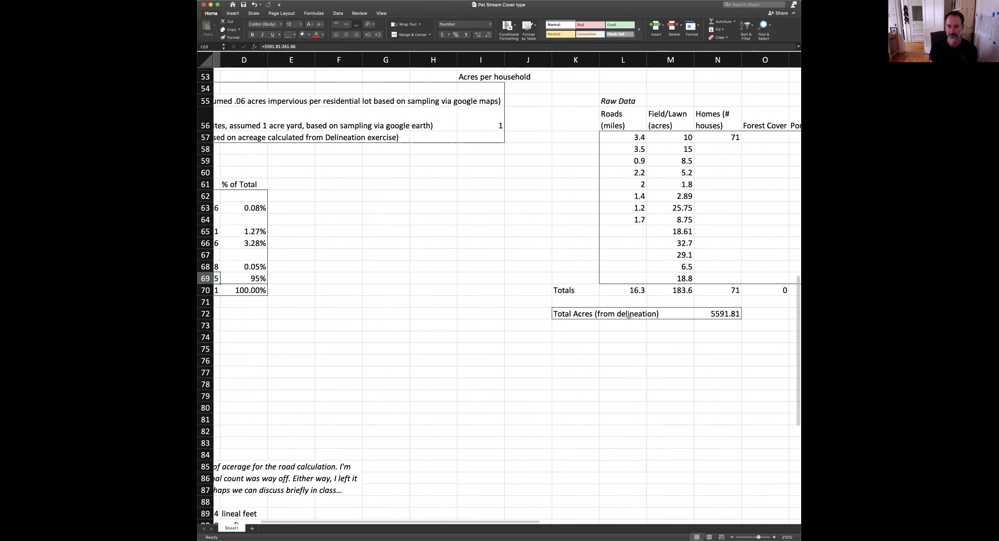
pyautogui.hscroll(-5, 476, 291)
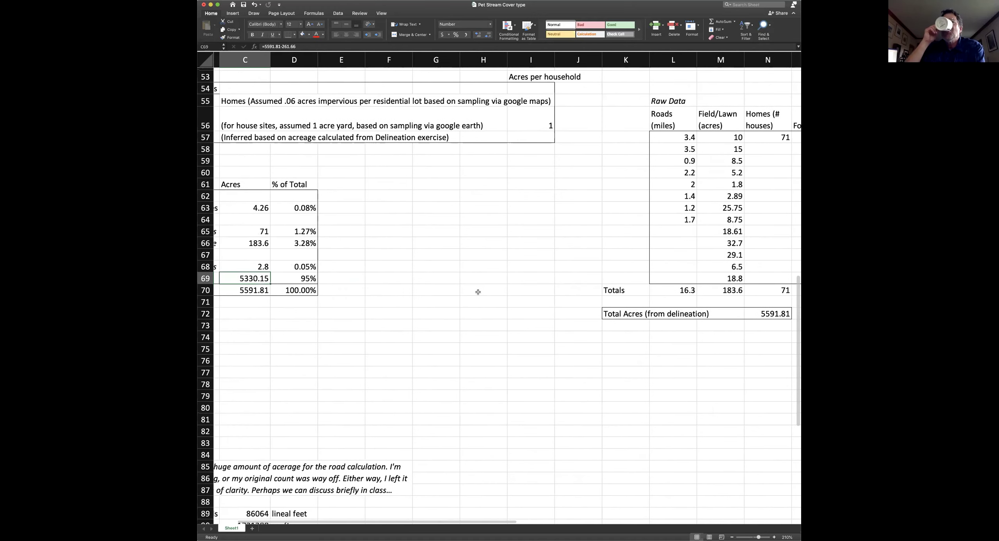
pyautogui.hscroll(-2, 476, 292)
pyautogui.moveTo(374, 209); pyautogui.dragTo(371, 265)
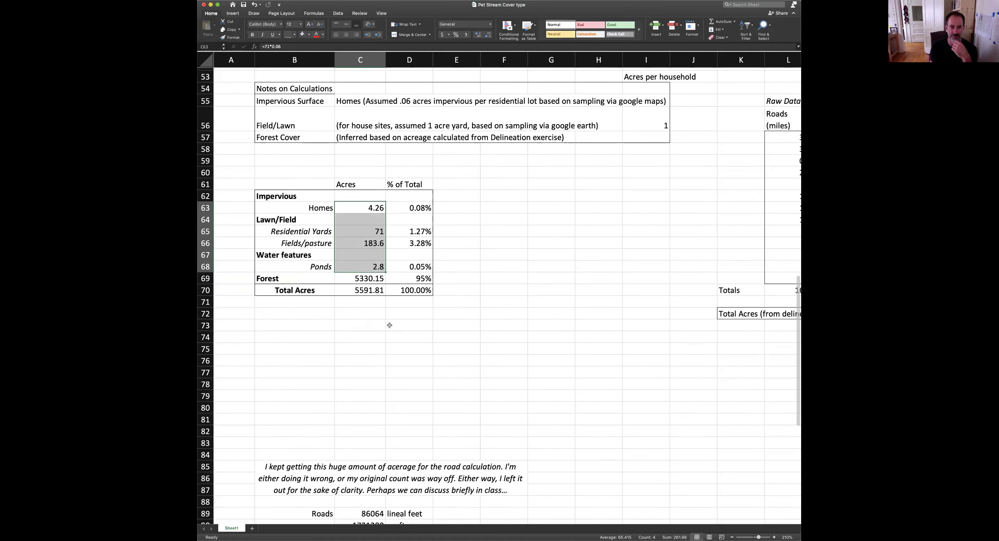
pyautogui.click(369, 279)
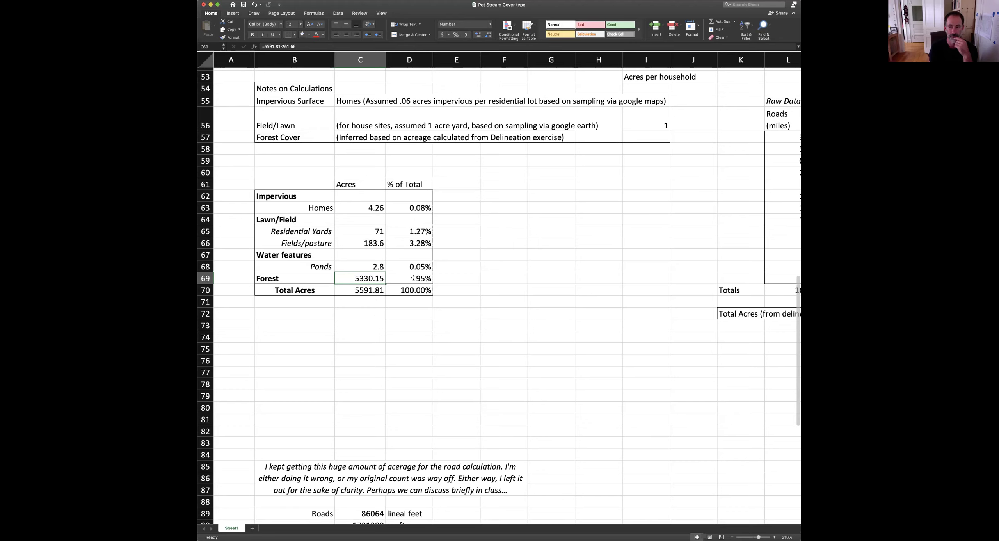
# Step: Check the percent-of-total formulas for Forest in D69 and Ponds in D68
pyautogui.click(474, 281)
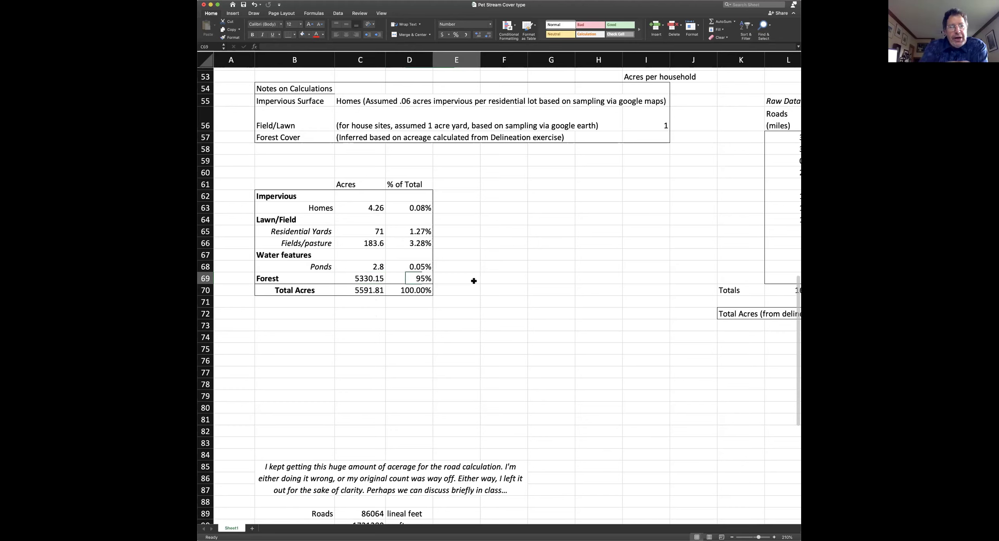
pyautogui.click(470, 265)
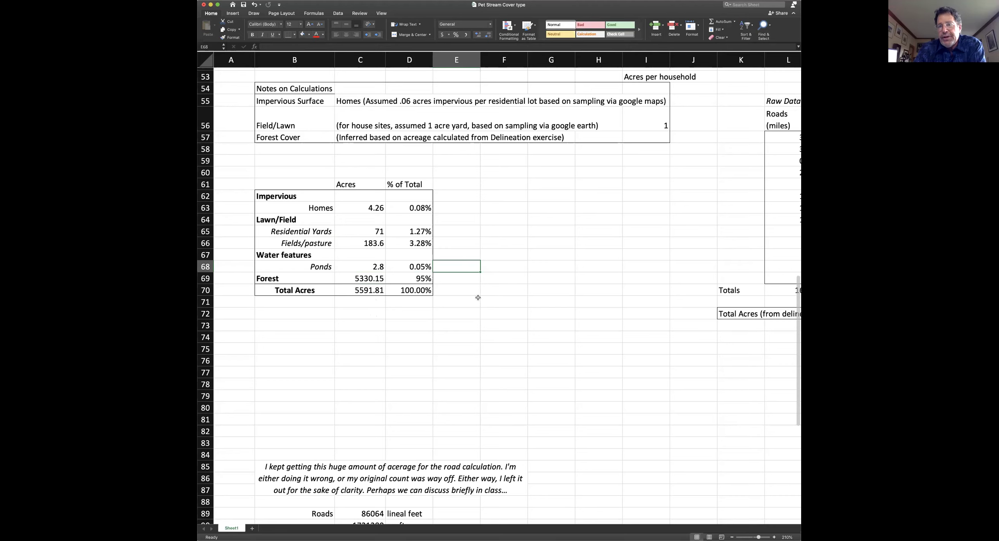
pyautogui.click(420, 280)
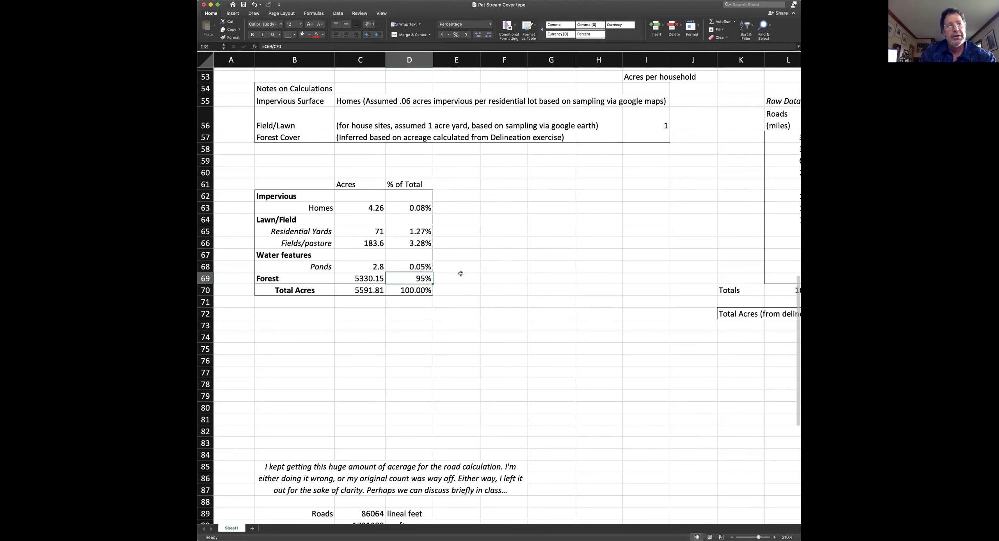
pyautogui.scroll(3, 462, 276)
pyautogui.scroll(-1, 461, 273)
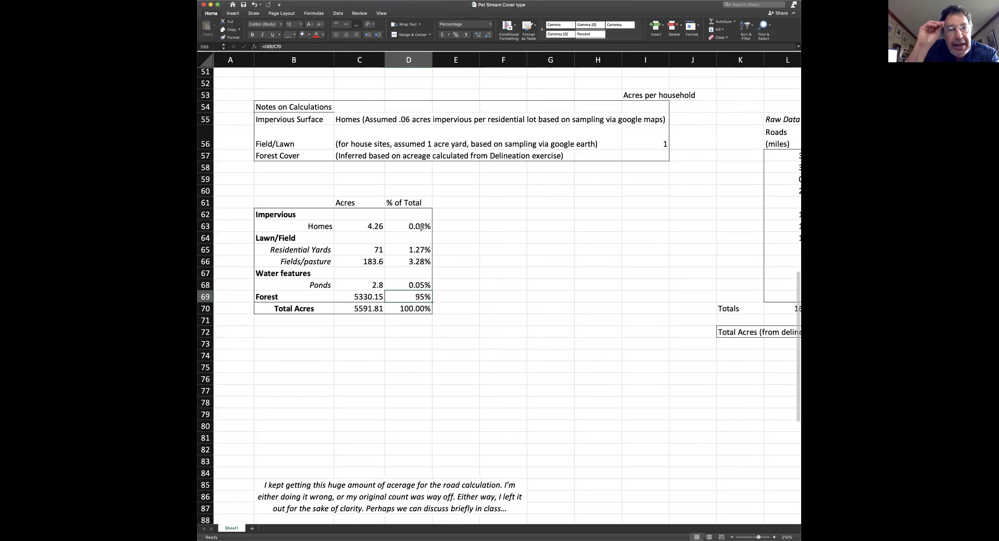
pyautogui.click(418, 285)
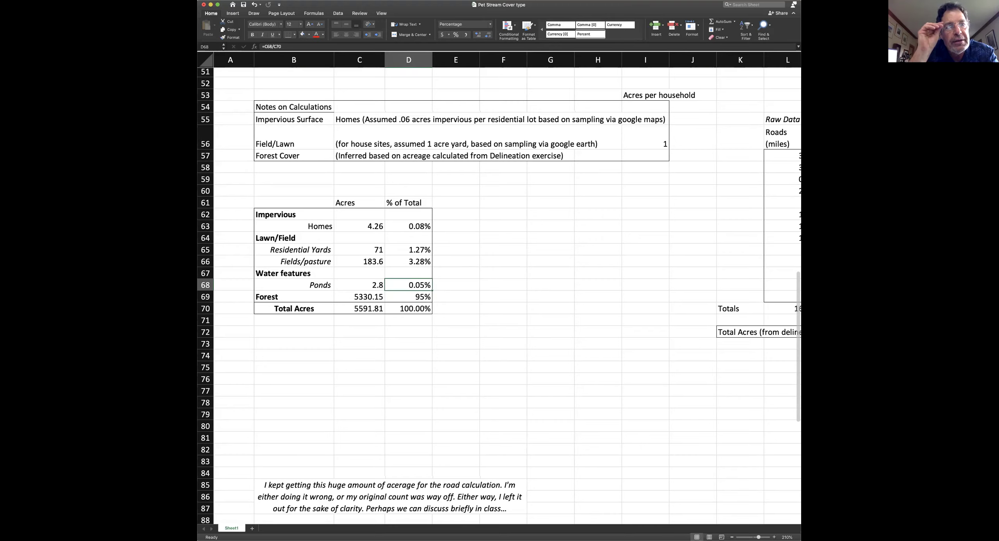
# Step: Examine the land use assessment map above the tables, including its watershed boundary, road lengths and field outlines
pyautogui.scroll(2, 653, 427)
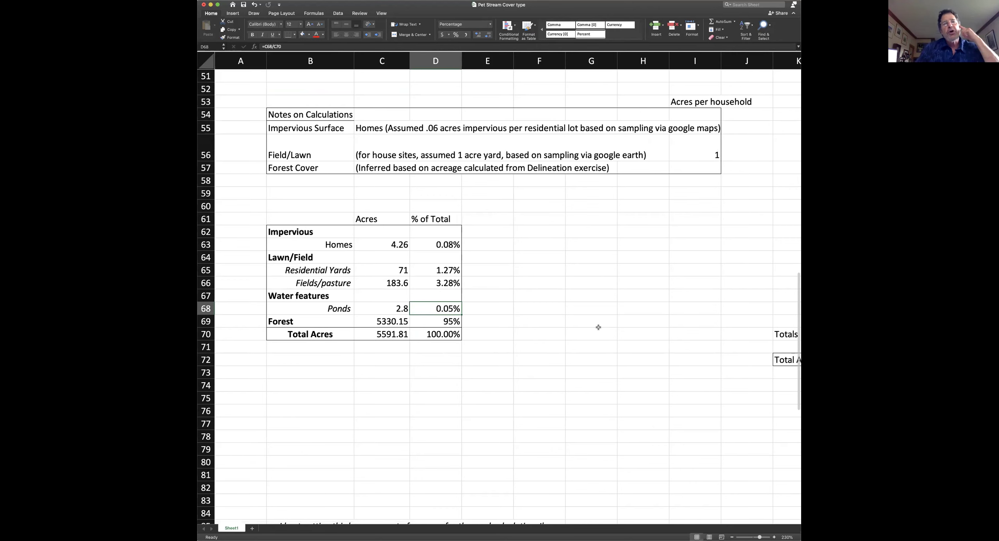
pyautogui.scroll(10, 585, 320)
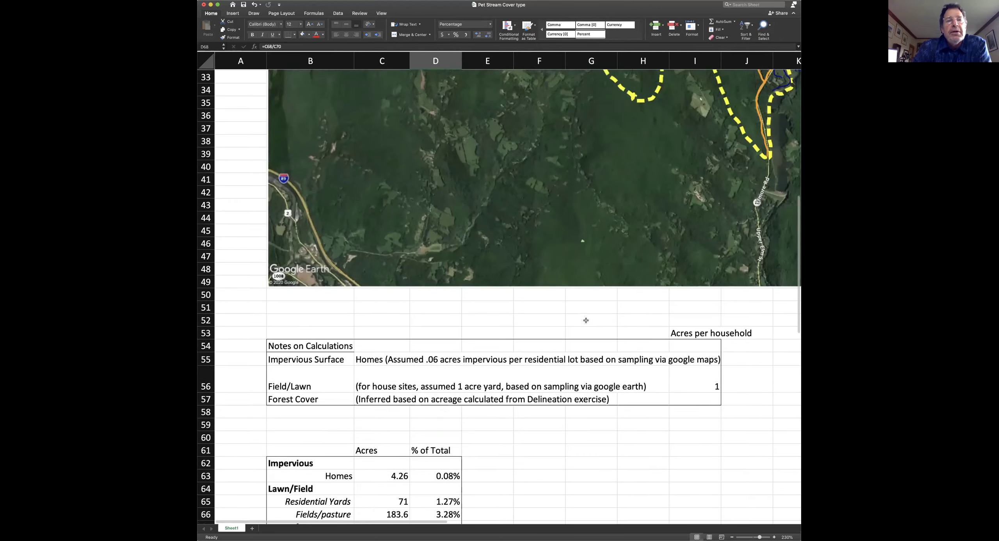
pyautogui.scroll(7, 586, 320)
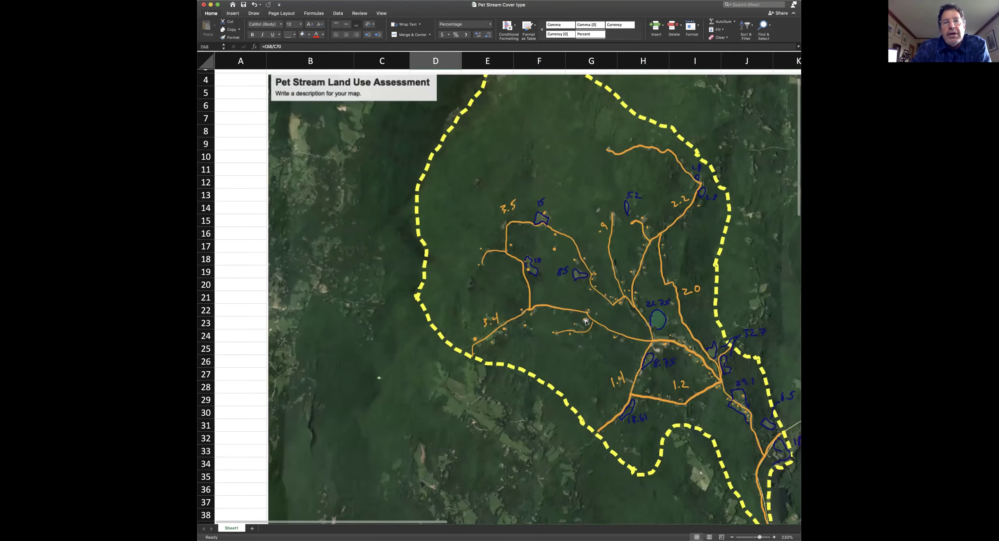
pyautogui.hscroll(5, 586, 321)
pyautogui.scroll(-1, 585, 321)
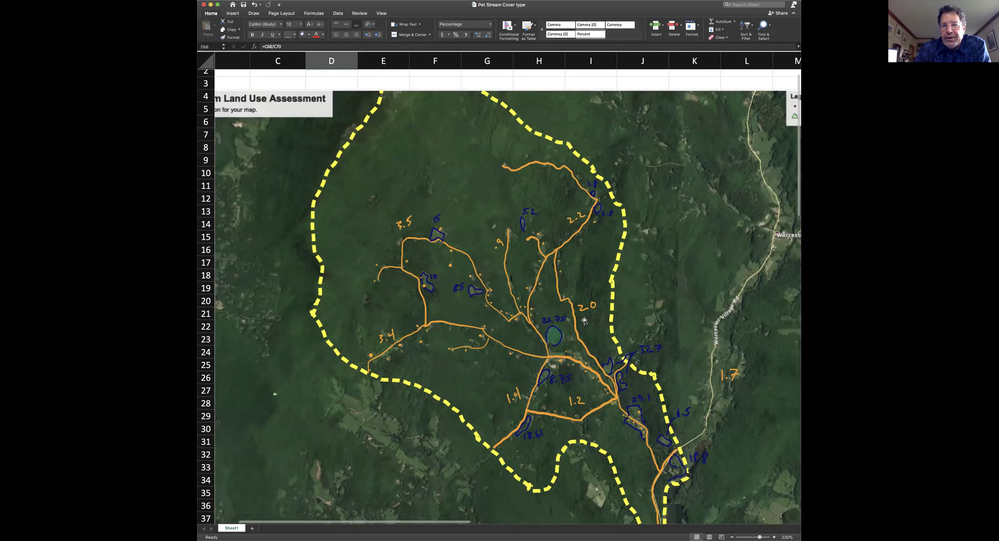
pyautogui.hscroll(2, 584, 320)
pyautogui.scroll(-1, 584, 321)
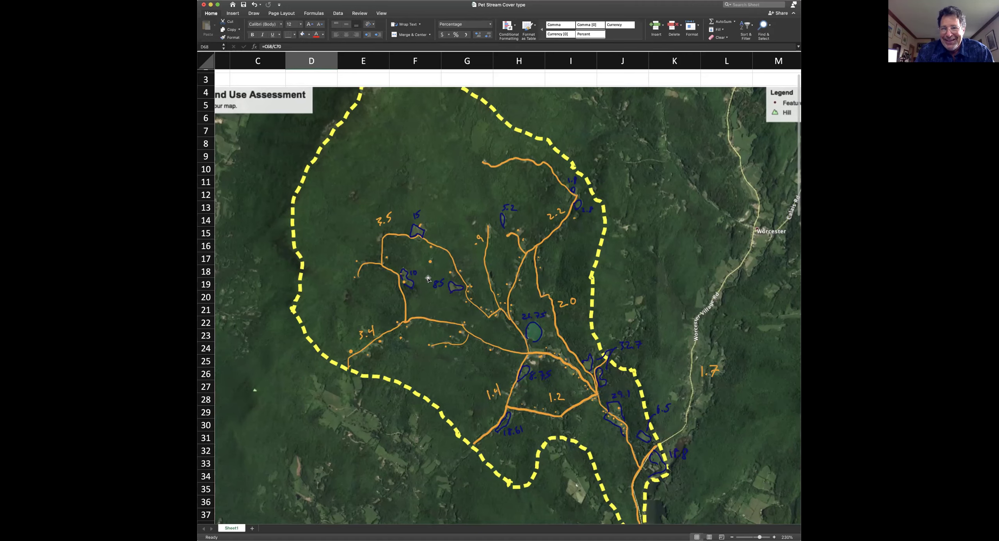
pyautogui.scroll(-1, 428, 278)
pyautogui.scroll(-10, 428, 278)
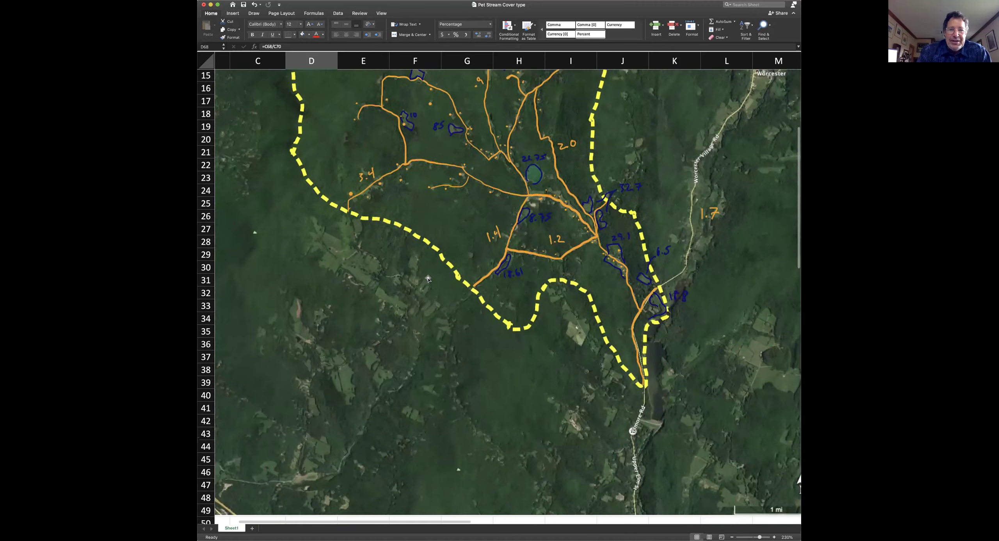
# Step: Look over the mapped watershed again, comparing its forested area with the road network and field outlines
pyautogui.scroll(5, 429, 279)
pyautogui.scroll(4, 428, 278)
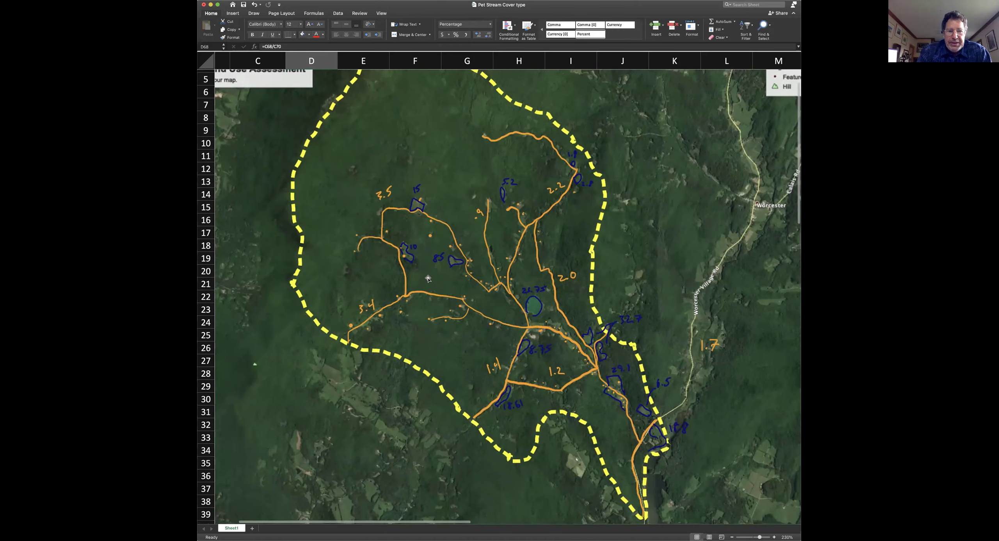
pyautogui.scroll(-1, 428, 279)
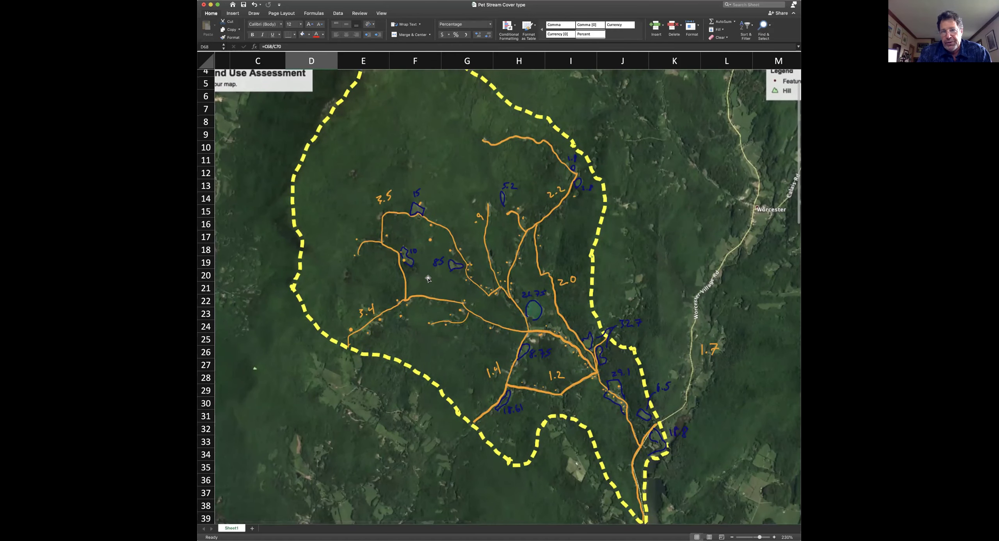
pyautogui.scroll(-1, 428, 278)
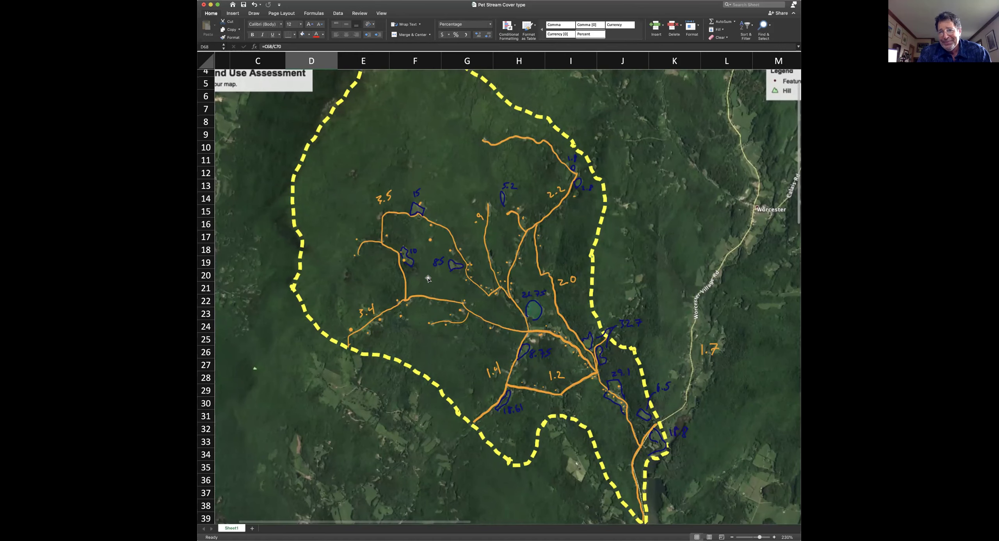
pyautogui.scroll(-1, 428, 278)
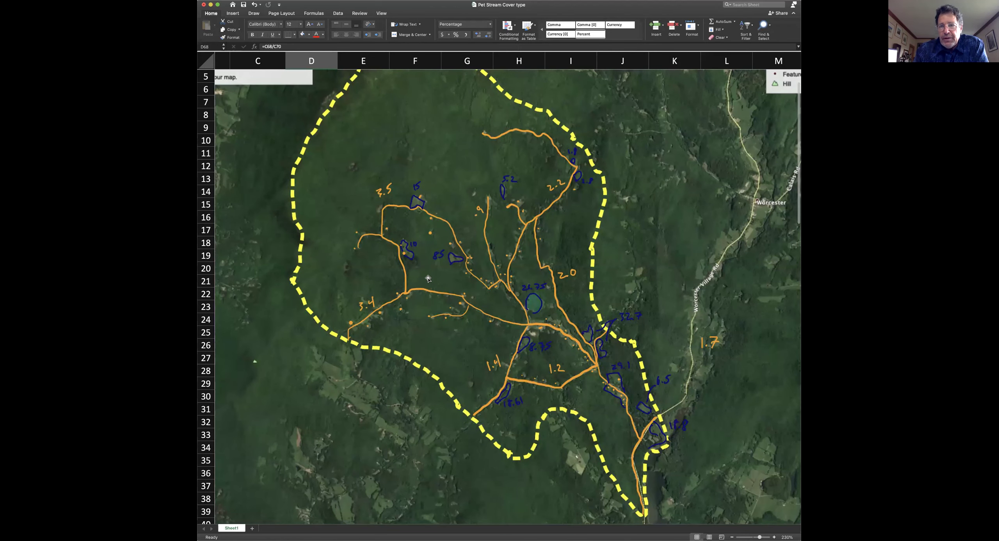
# Step: Inspect the lineal feet formula for Roads in C89, below the land cover table
pyautogui.scroll(-12, 428, 278)
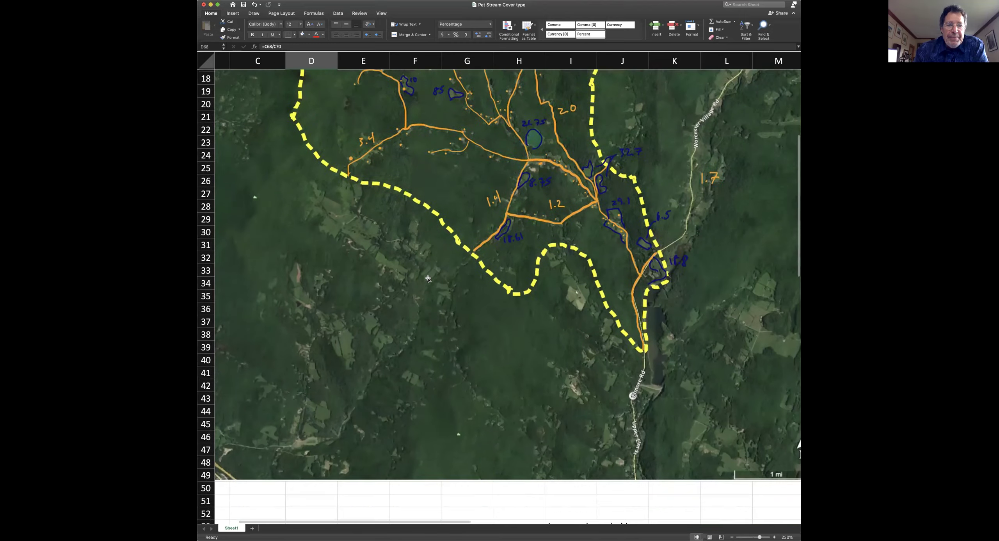
pyautogui.scroll(-10, 429, 278)
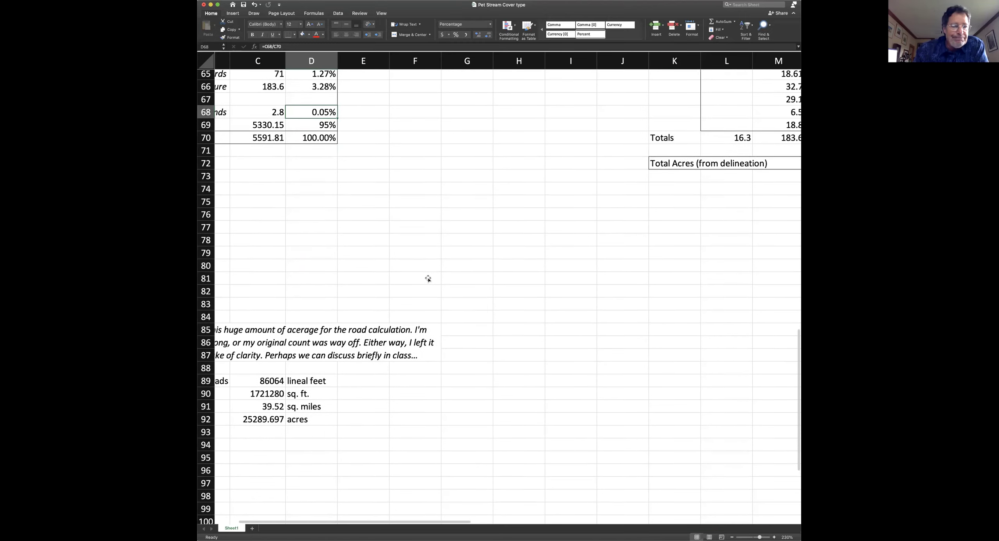
pyautogui.hscroll(-2, 428, 279)
pyautogui.hscroll(-2, 428, 278)
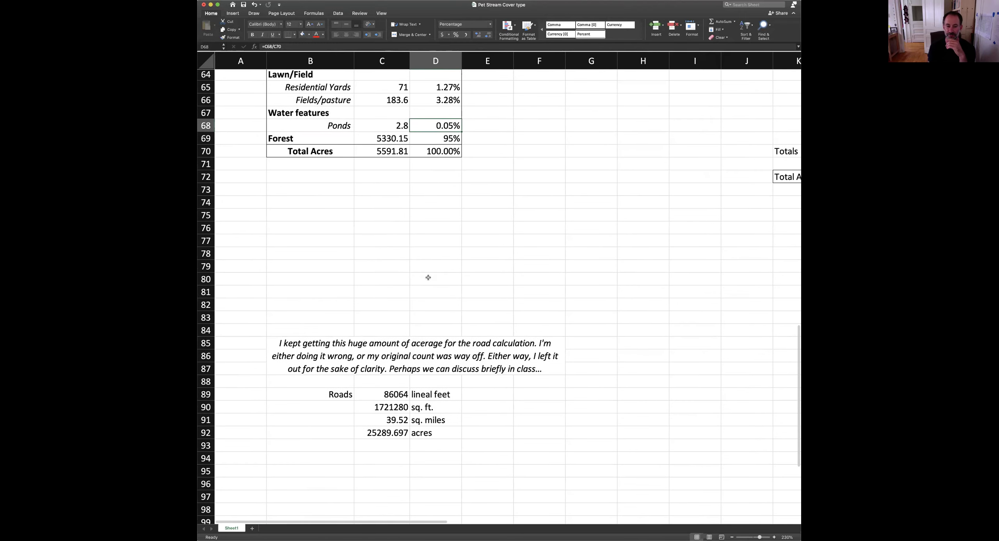
pyautogui.click(315, 385)
pyautogui.click(391, 394)
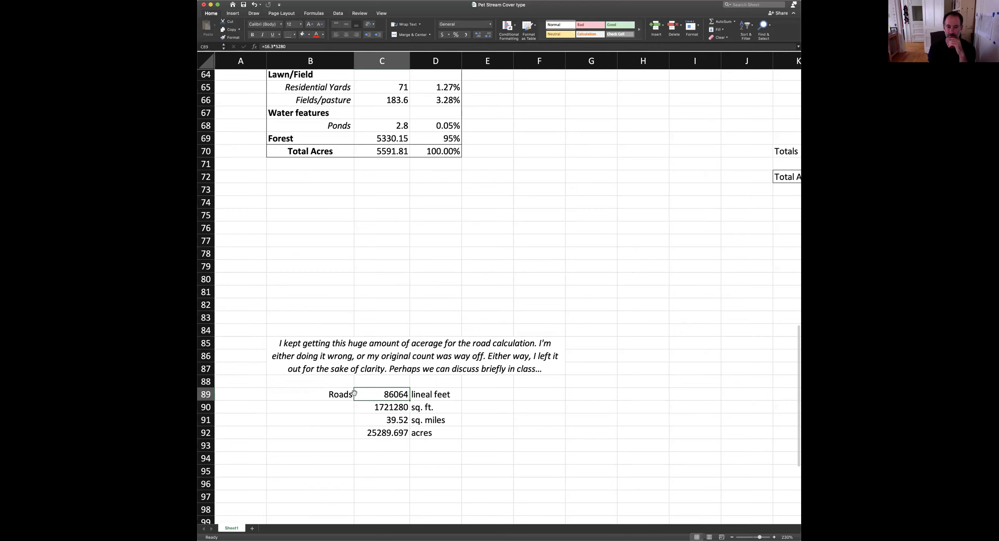
pyautogui.click(332, 395)
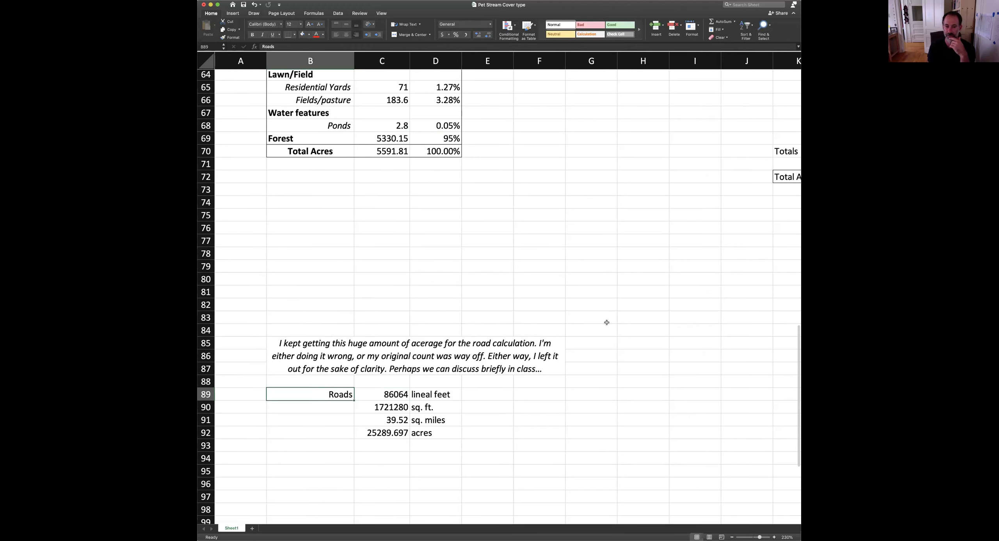
# Step: Check the road calculation in C89 against the map and format the square-foot figure in C90 with comma separators
pyautogui.scroll(15, 607, 323)
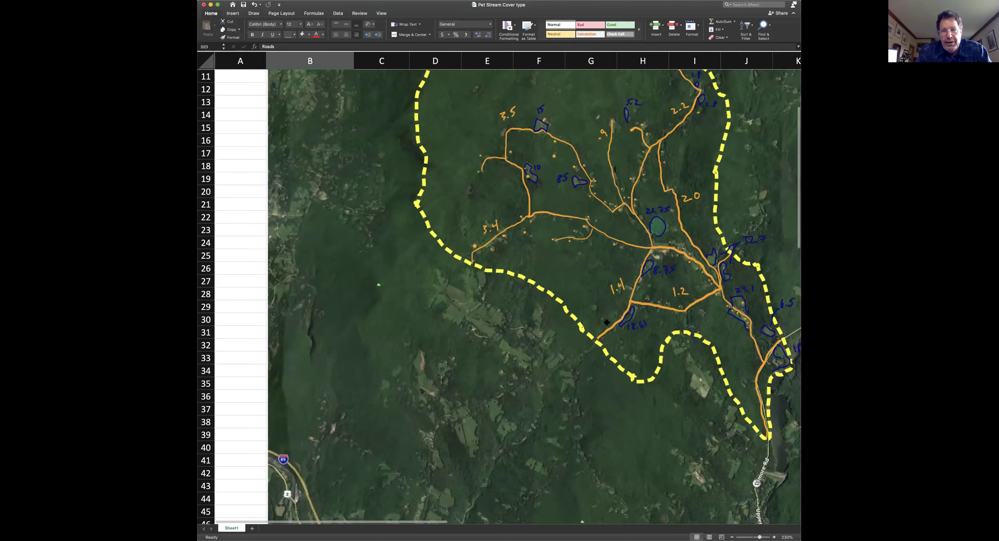
pyautogui.scroll(-10, 607, 323)
pyautogui.scroll(-10, 606, 322)
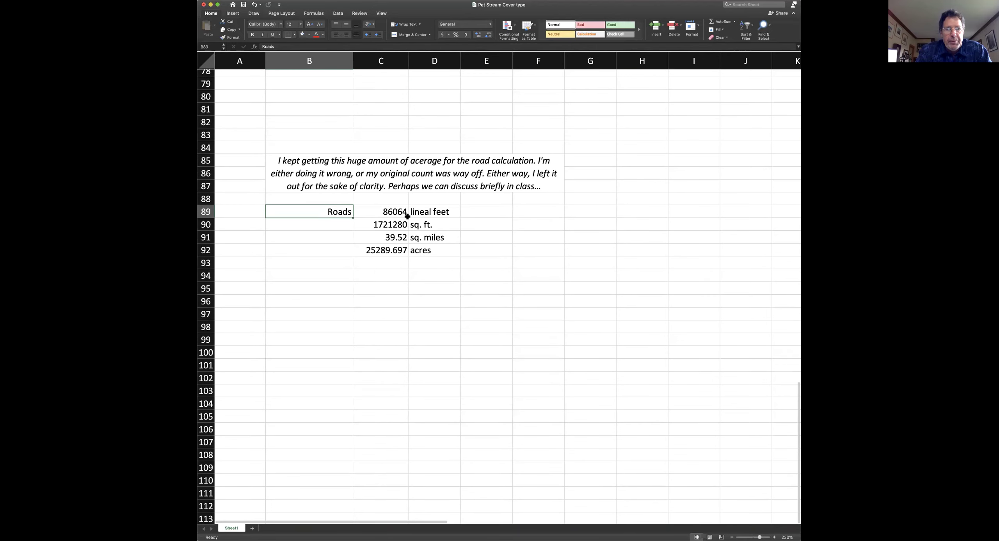
pyautogui.click(394, 211)
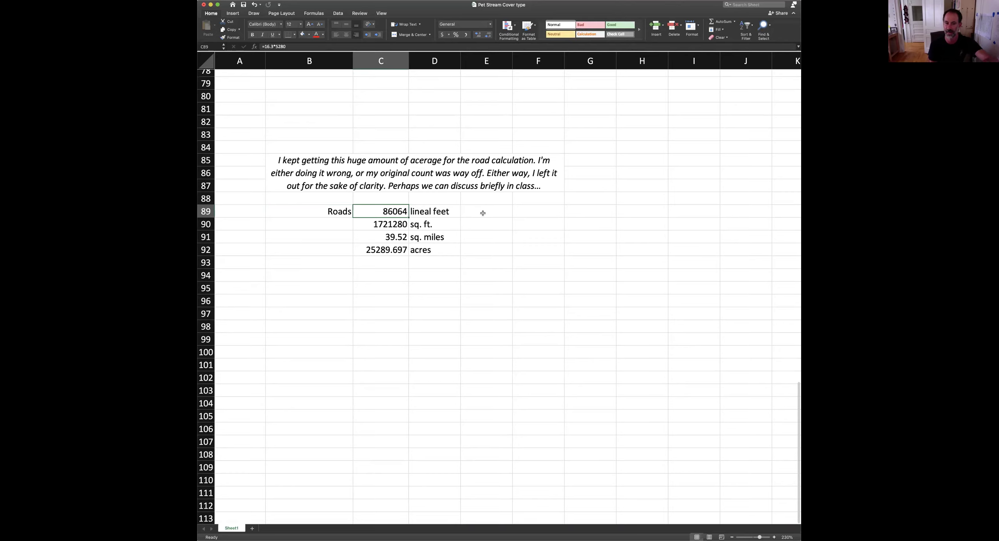
pyautogui.click(388, 226)
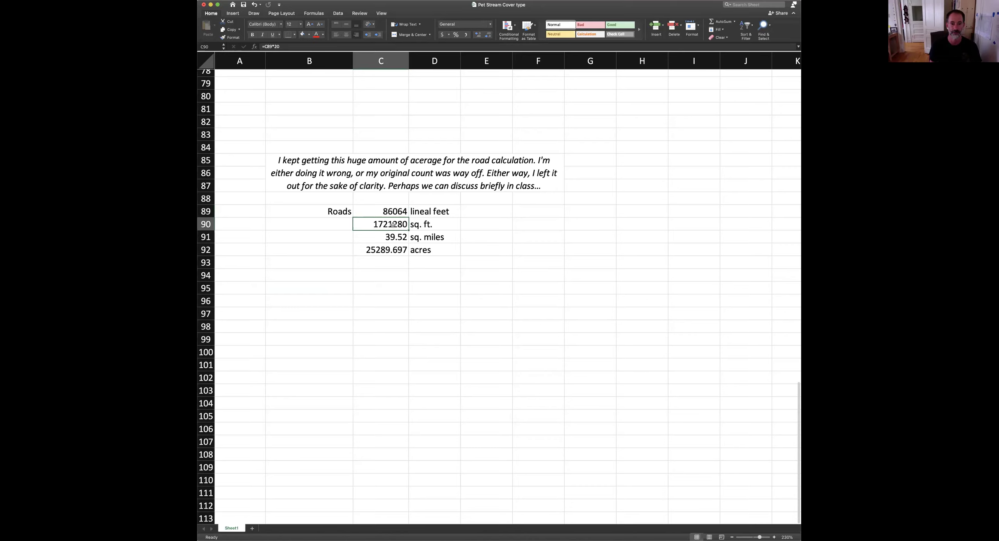
pyautogui.click(466, 35)
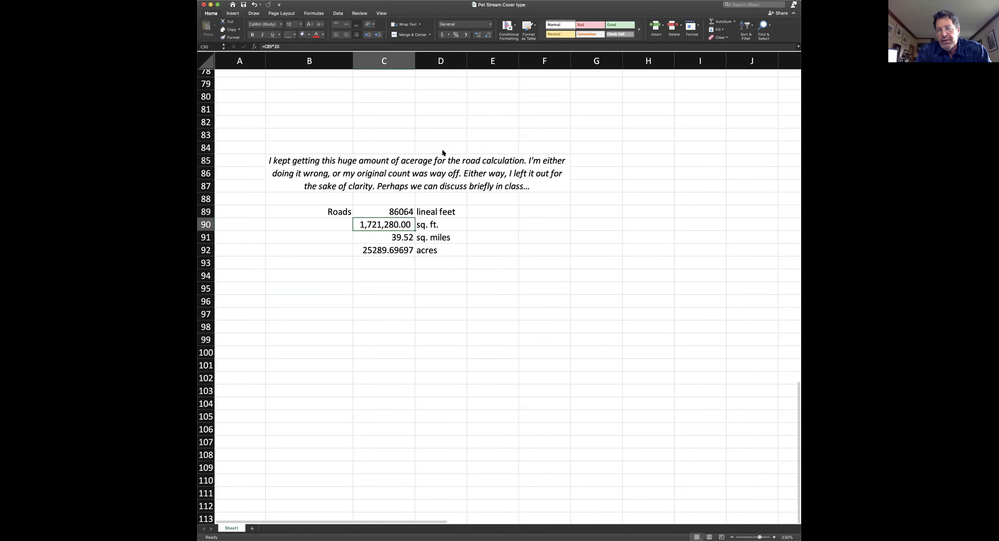
# Step: Check the conversion formulas in C91 and C92, and format the road acres in C92 with comma separators
pyautogui.click(400, 237)
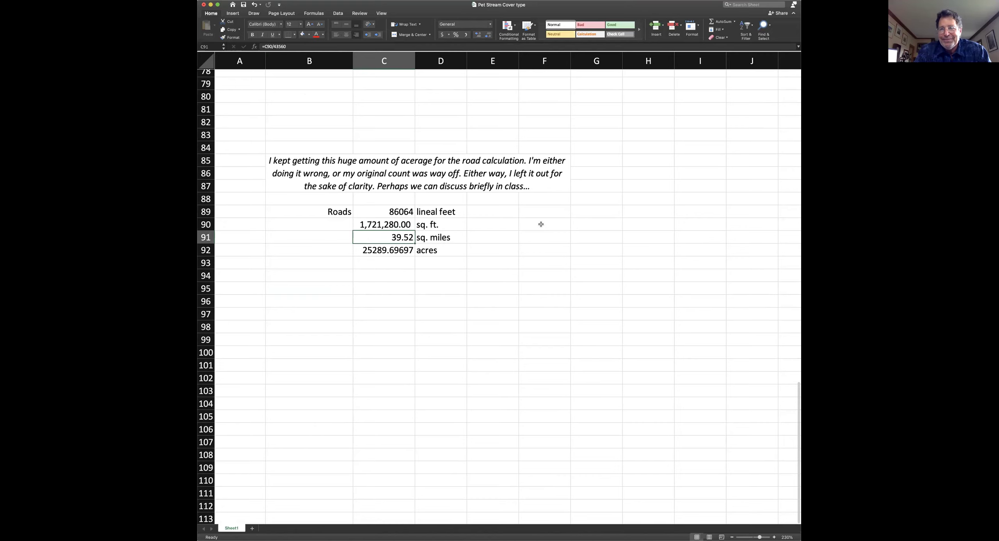
pyautogui.click(540, 225)
pyautogui.click(396, 238)
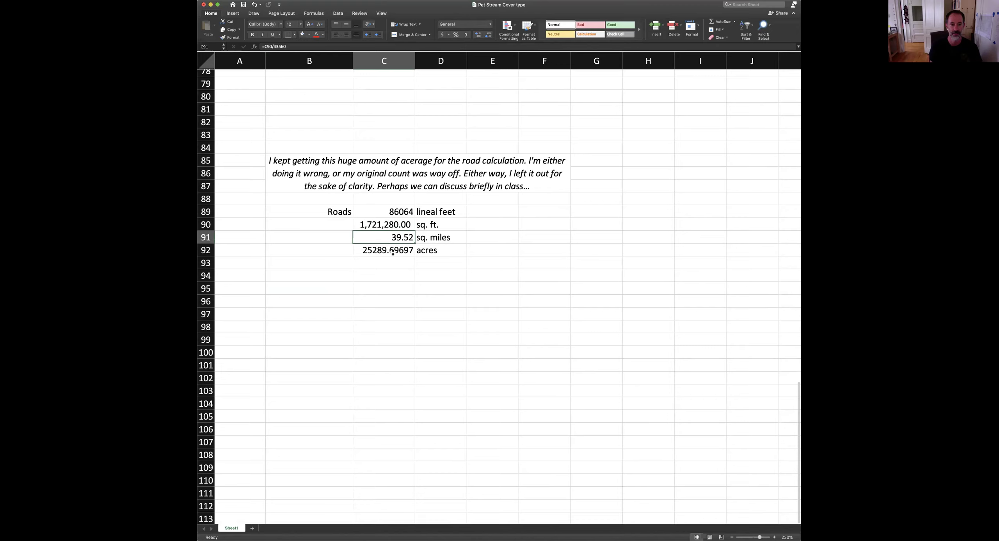
pyautogui.click(393, 252)
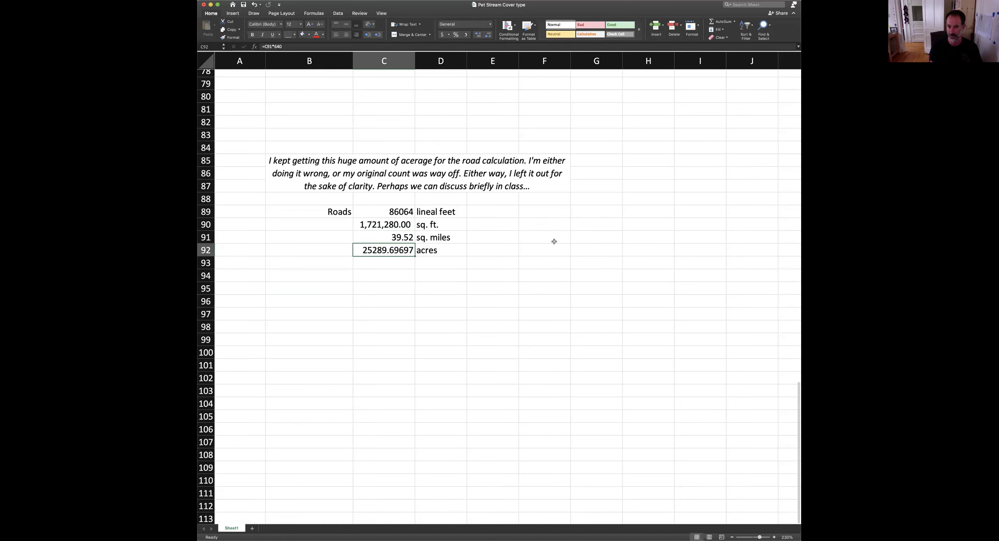
pyautogui.click(445, 252)
pyautogui.click(379, 252)
pyautogui.click(467, 36)
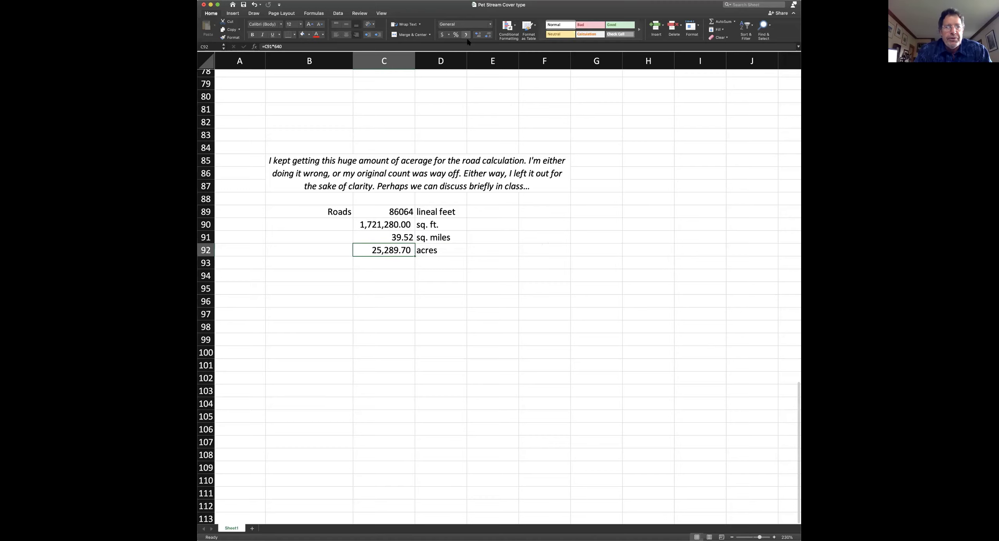
# Step: Compare the calculated road acreage with the acreages and percentages in the land cover table
pyautogui.scroll(2, 549, 221)
pyautogui.scroll(1, 548, 220)
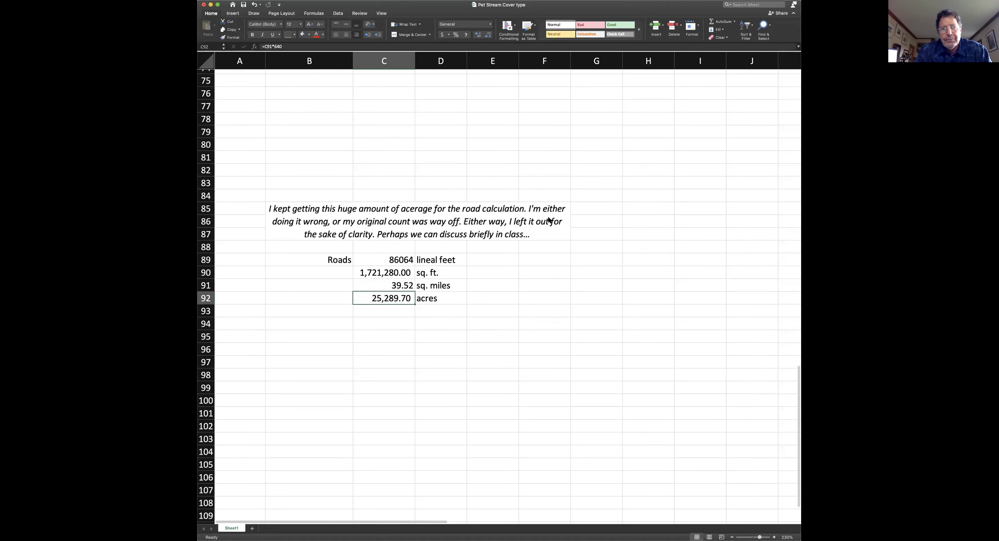
pyautogui.scroll(10, 550, 211)
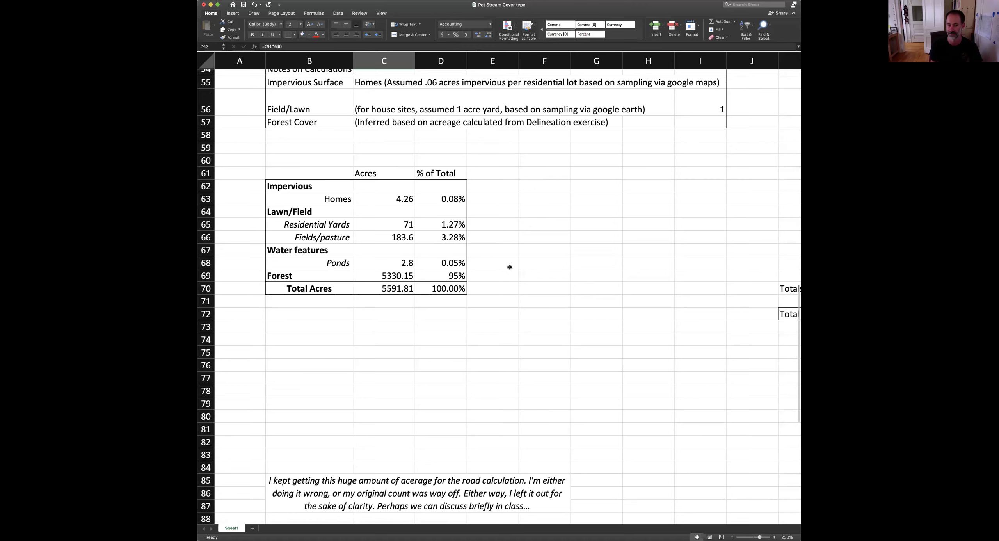
pyautogui.scroll(-5, 510, 267)
pyautogui.scroll(-2, 510, 267)
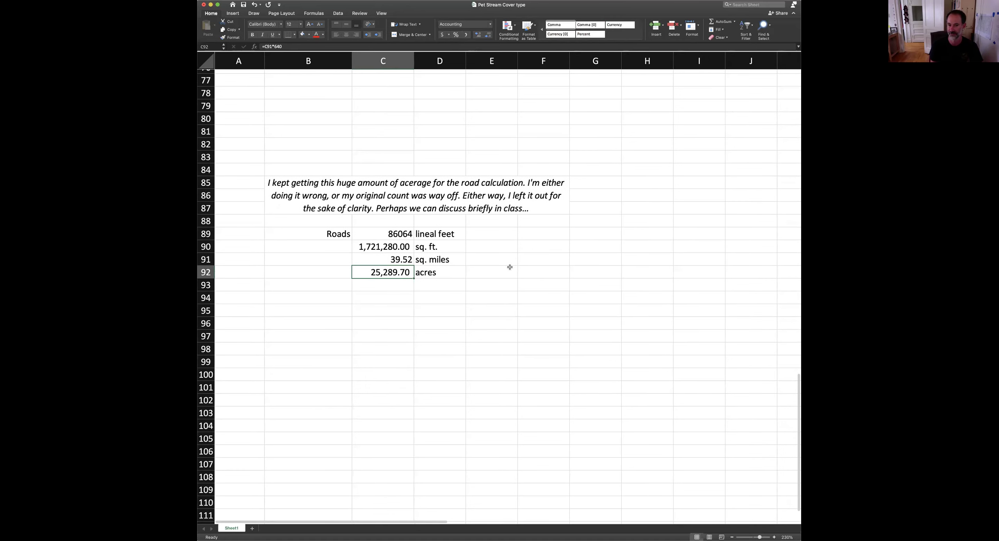
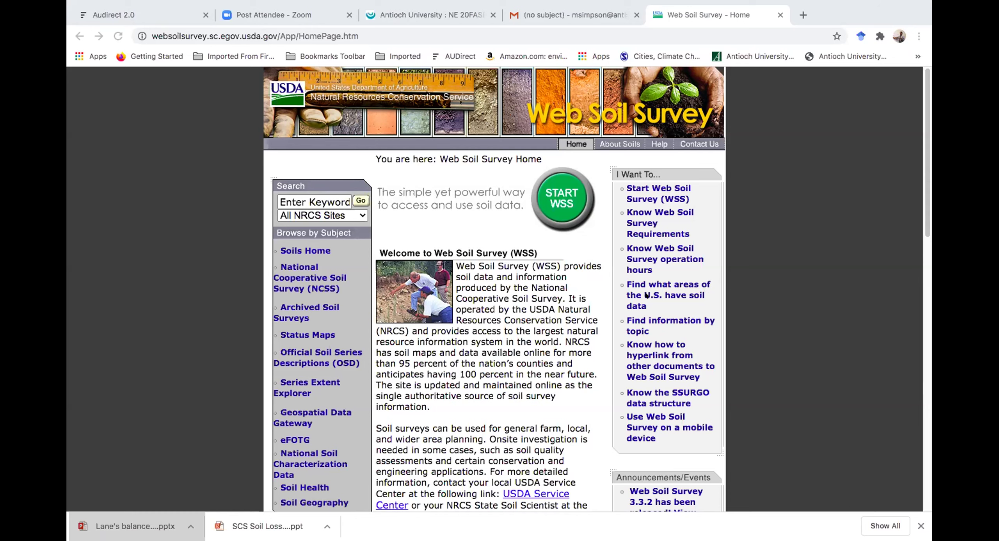
# Step: In the browser, launch the Web Soil Survey application from its home page and run a keyword search for "keene nh"
pyautogui.click(562, 207)
pyautogui.click(562, 207)
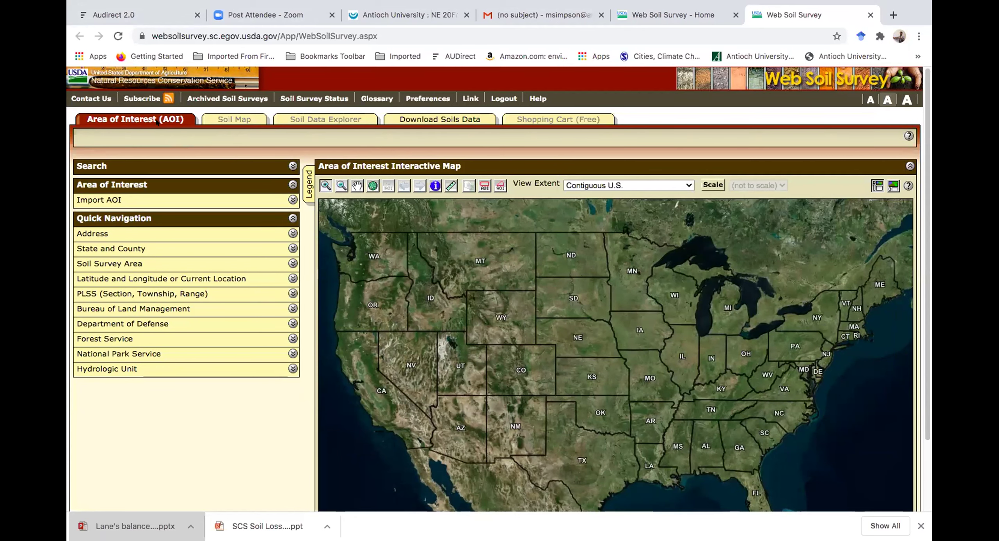
pyautogui.click(160, 169)
pyautogui.click(191, 212)
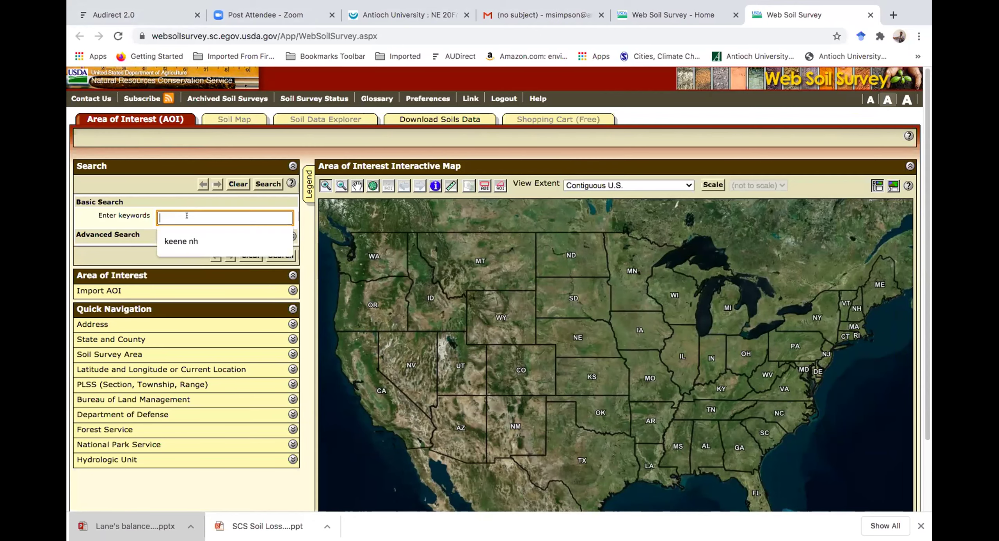
pyautogui.click(185, 236)
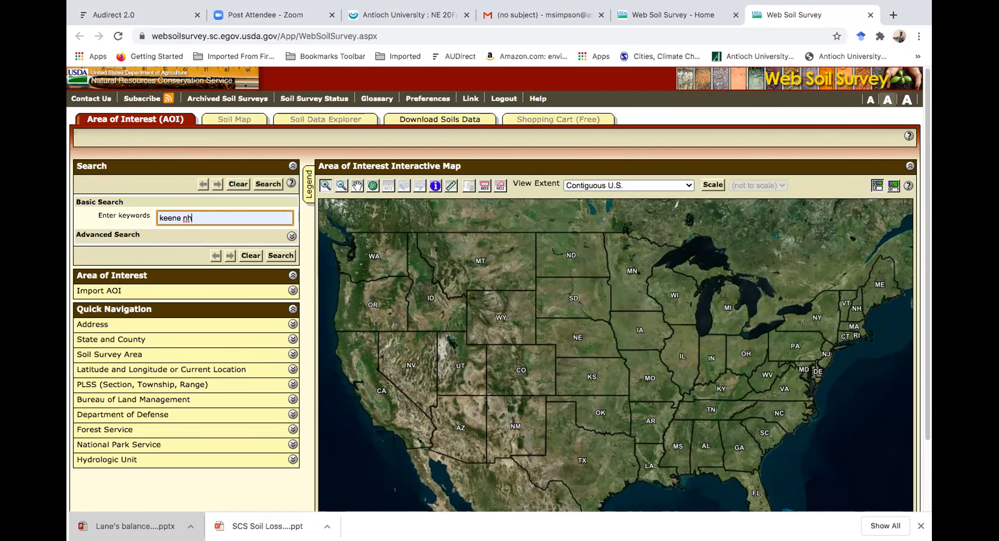
pyautogui.press('Return')
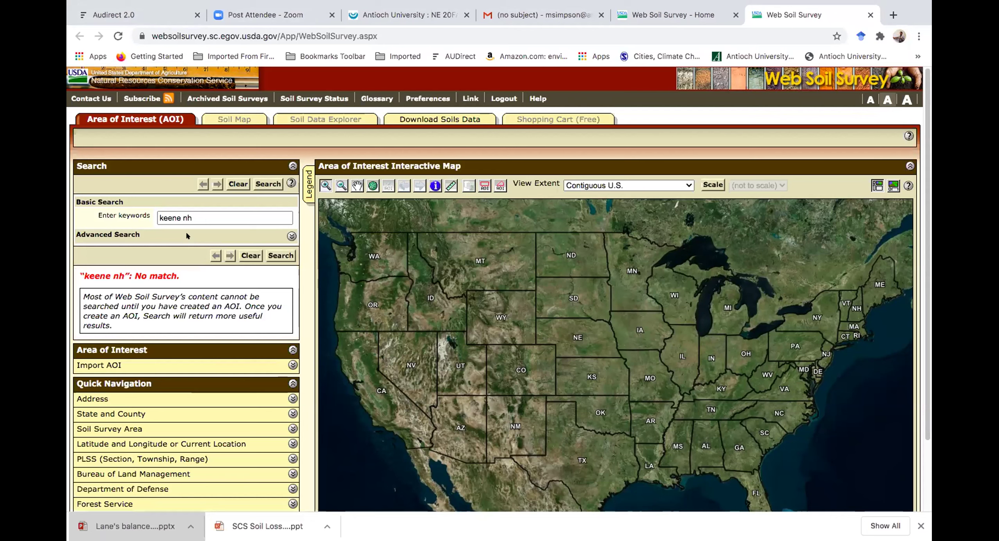
# Step: Retry the keyword search for "keene nh", clear the search and expand the Advanced Search options
pyautogui.click(188, 217)
pyautogui.moveTo(192, 218); pyautogui.dragTo(147, 215)
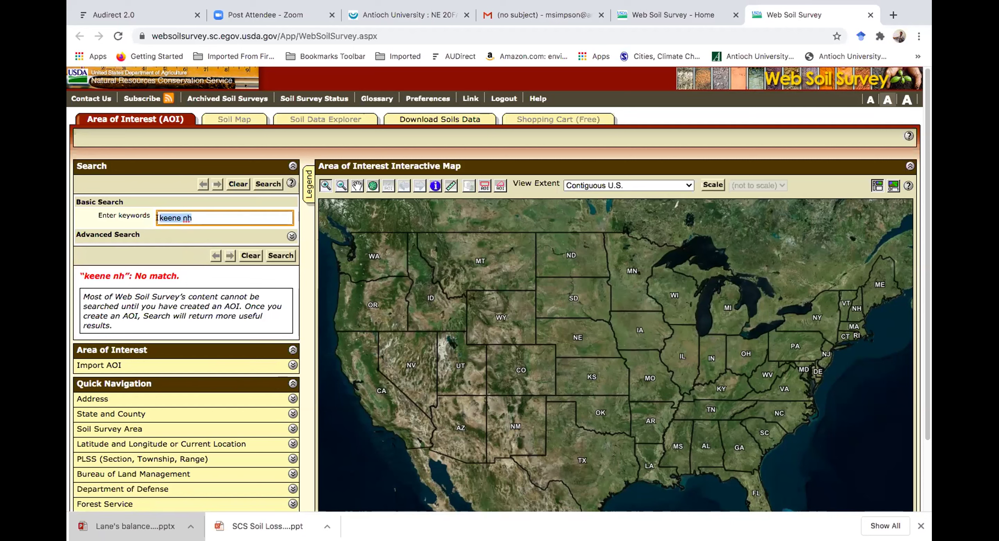
pyautogui.write('keene')
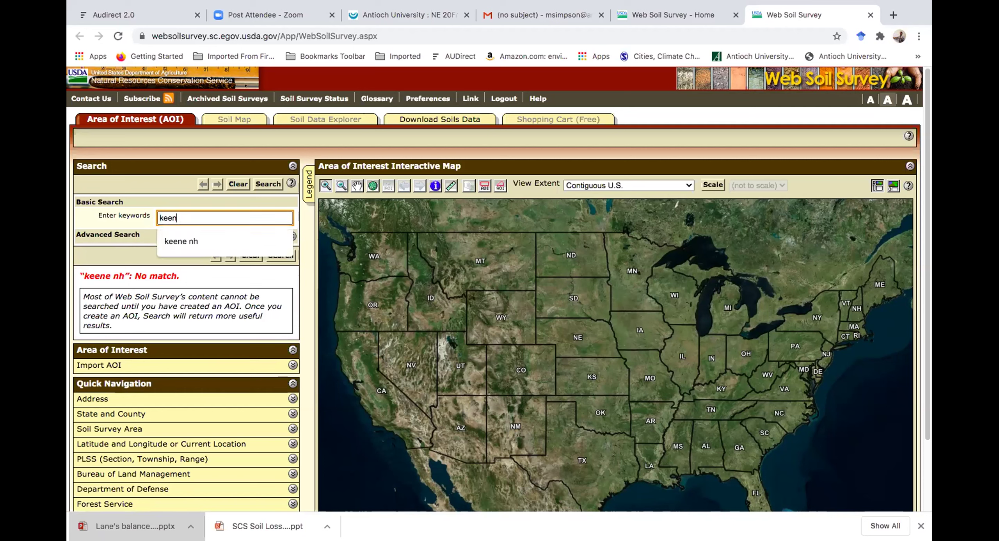
pyautogui.write(' nh')
pyautogui.press('Return')
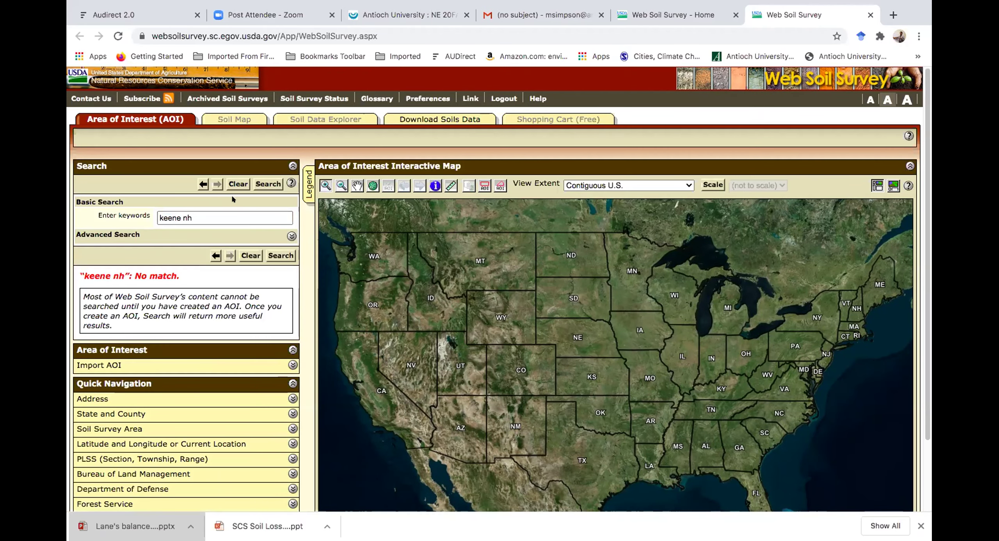
pyautogui.click(250, 255)
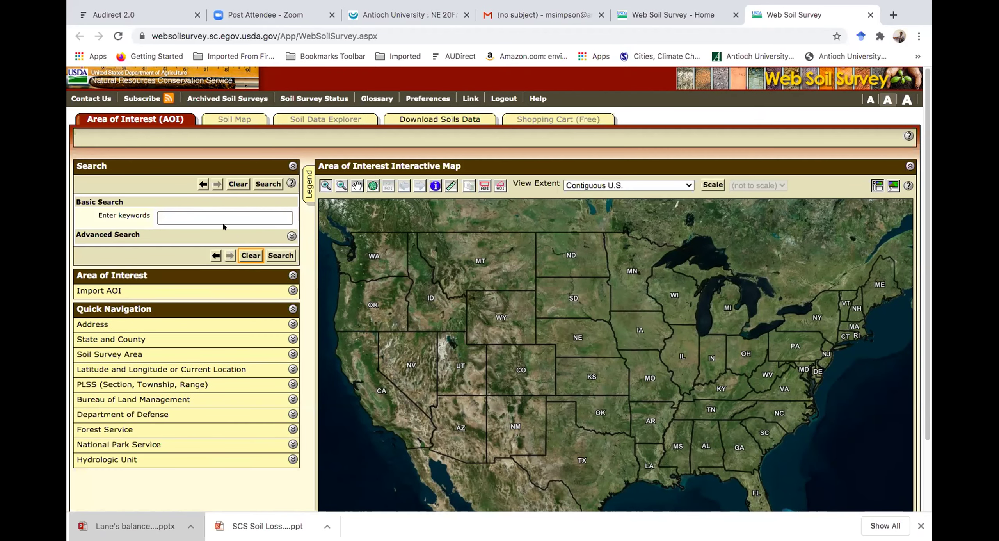
pyautogui.click(235, 236)
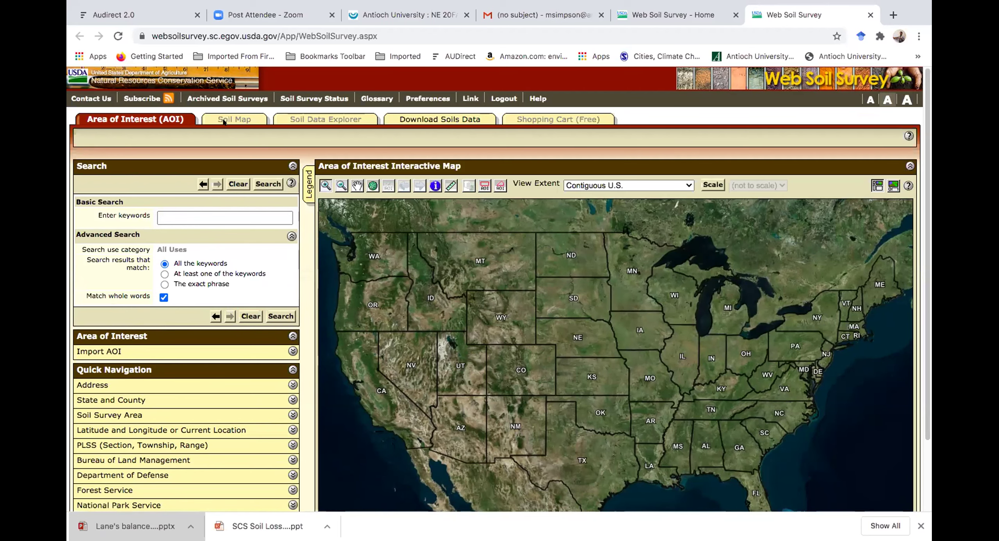
# Step: Locate Keene, New Hampshire, on the interactive map and frame the town with the land to its northwest
pyautogui.click(849, 312)
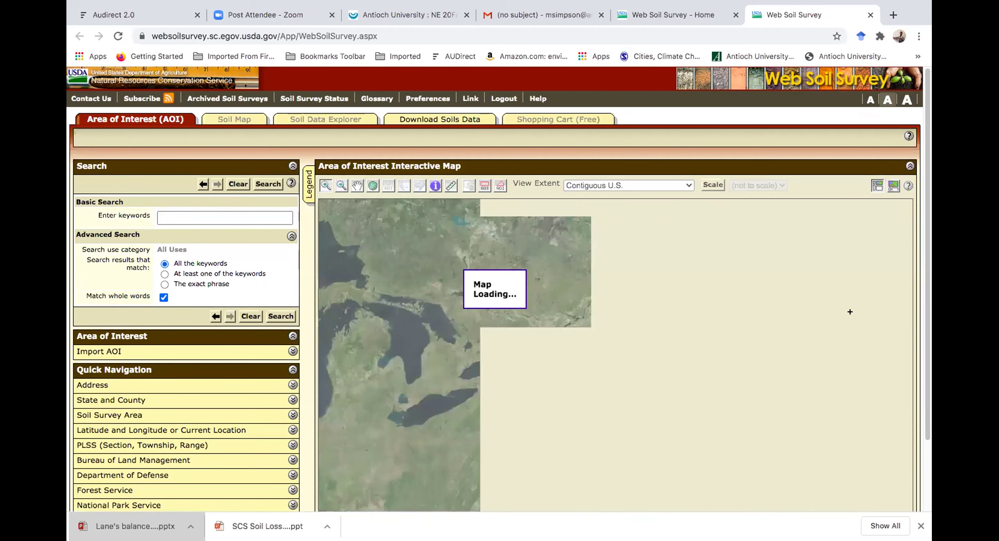
pyautogui.click(591, 373)
pyautogui.click(630, 380)
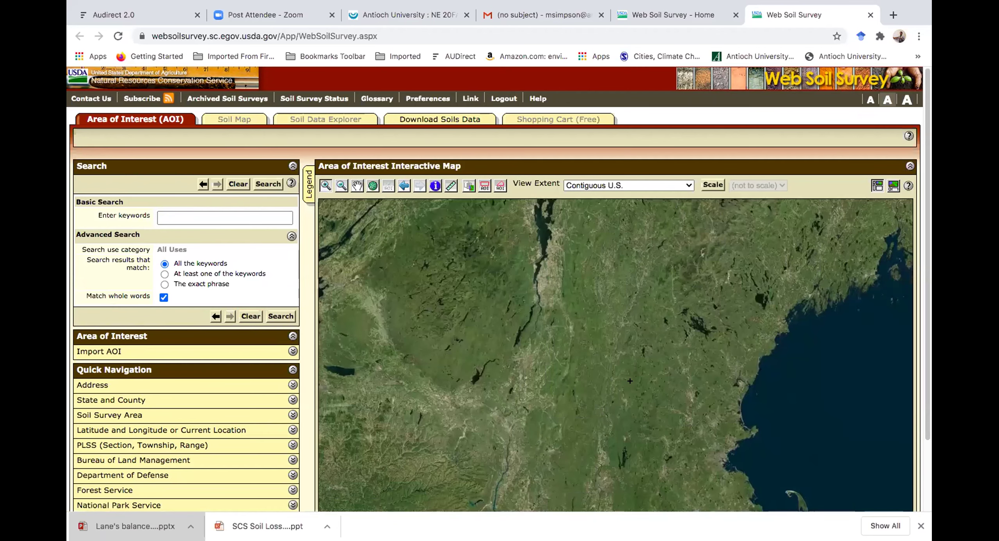
pyautogui.click(629, 380)
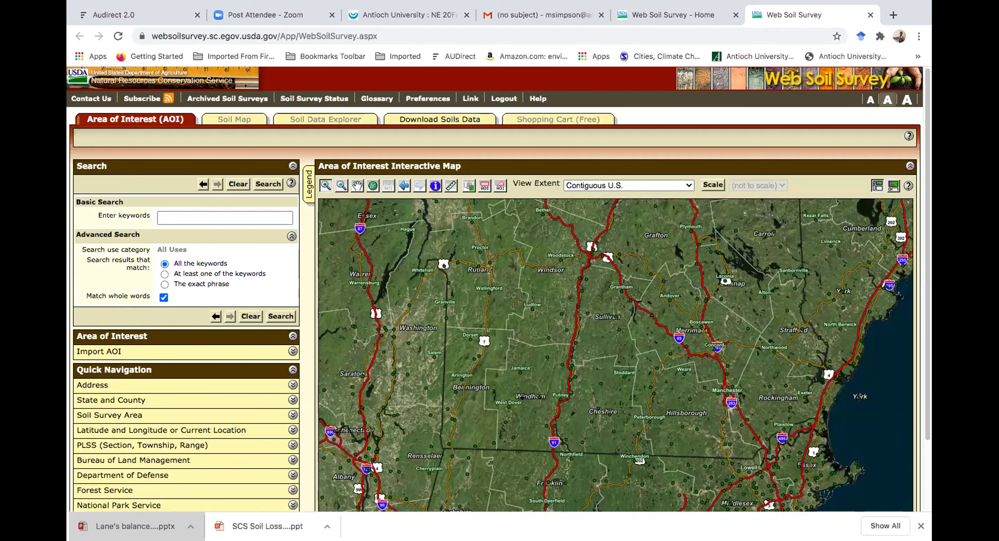
pyautogui.click(517, 393)
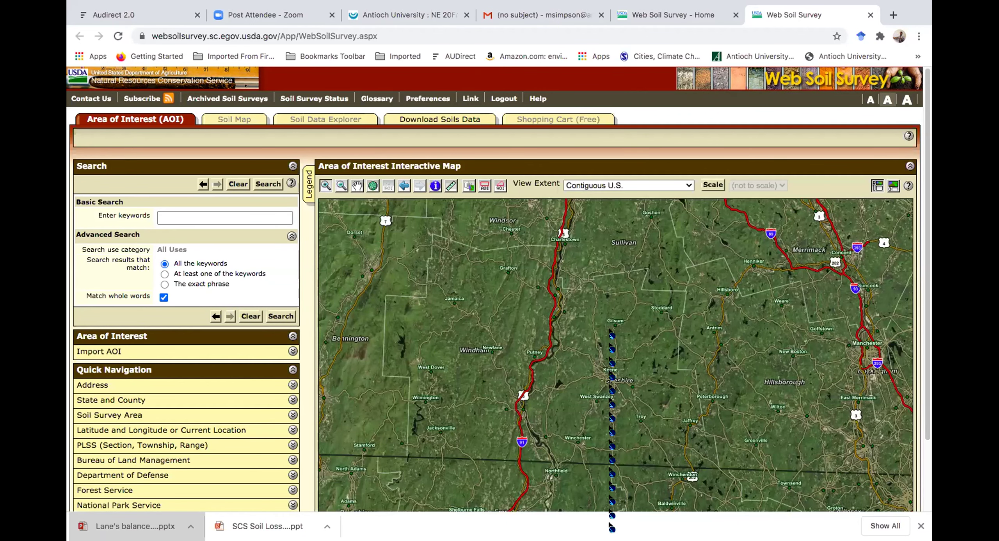
pyautogui.click(603, 390)
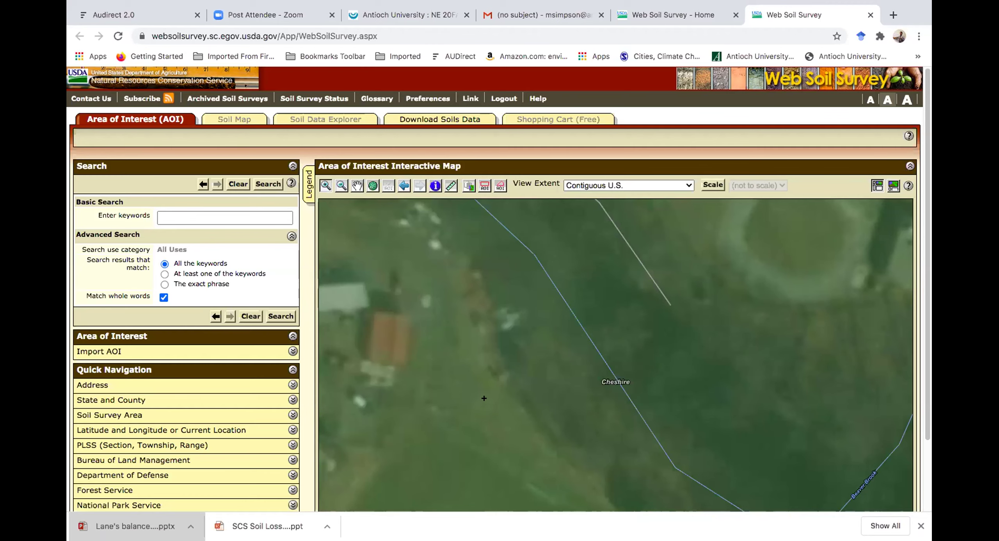
pyautogui.click(342, 185)
pyautogui.click(459, 308)
pyautogui.click(462, 281)
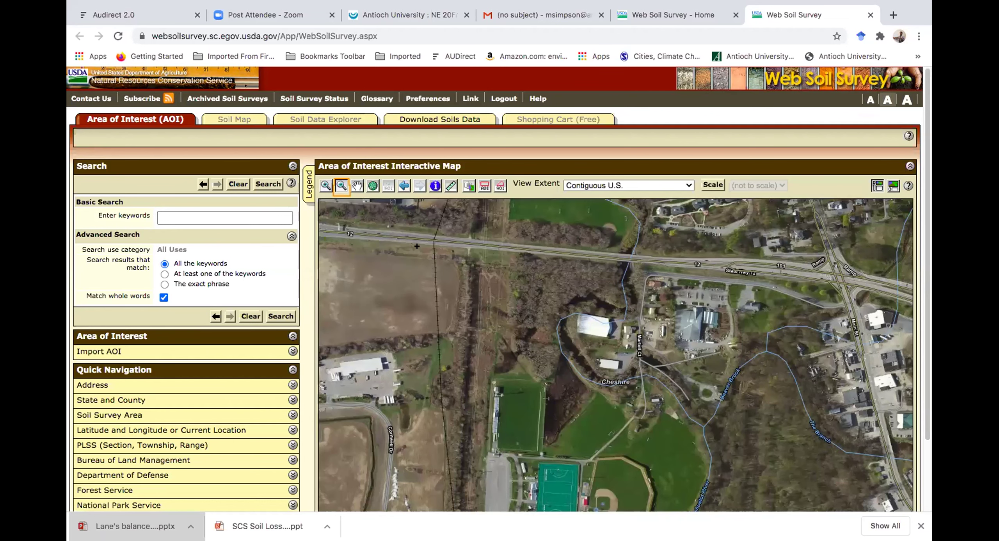
pyautogui.click(417, 246)
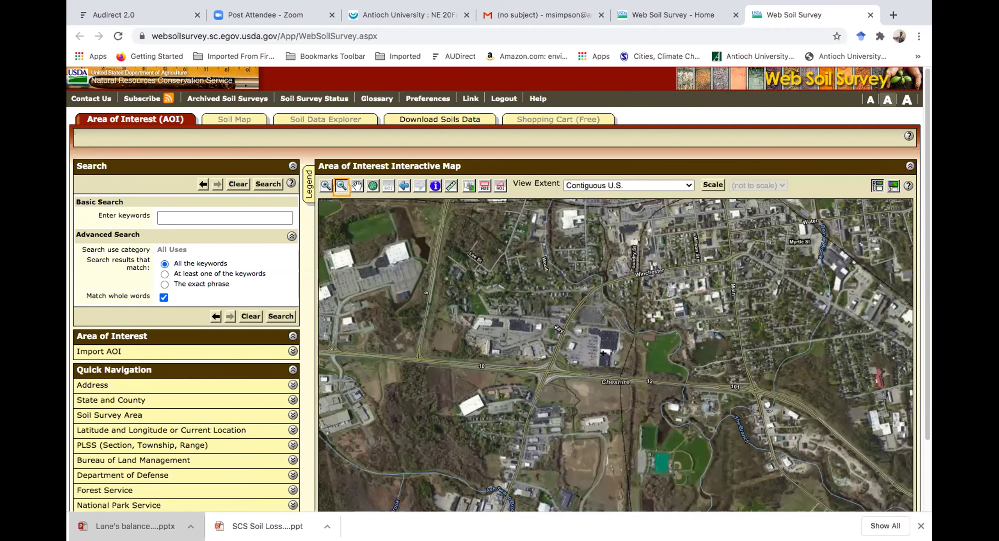
pyautogui.click(620, 322)
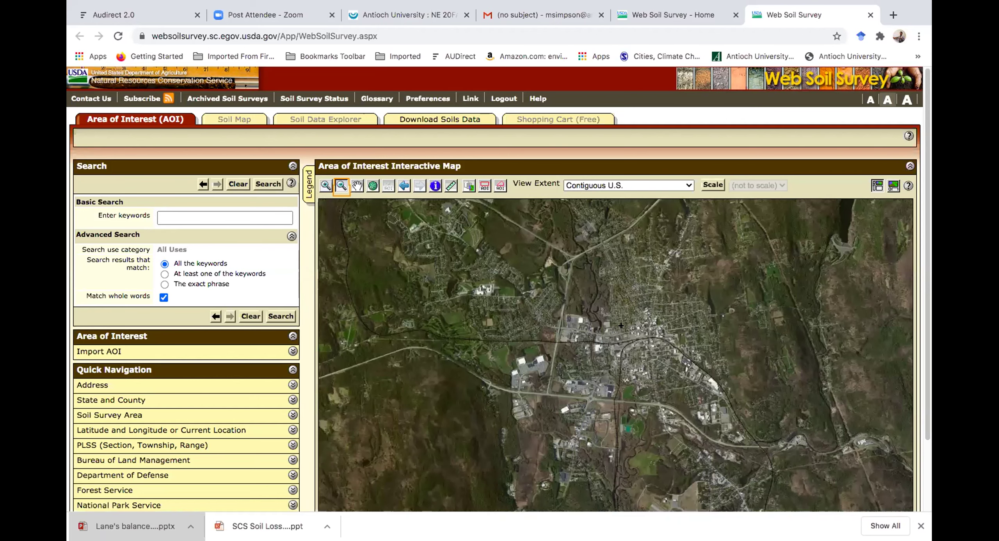
pyautogui.click(357, 185)
pyautogui.moveTo(528, 349); pyautogui.dragTo(455, 383)
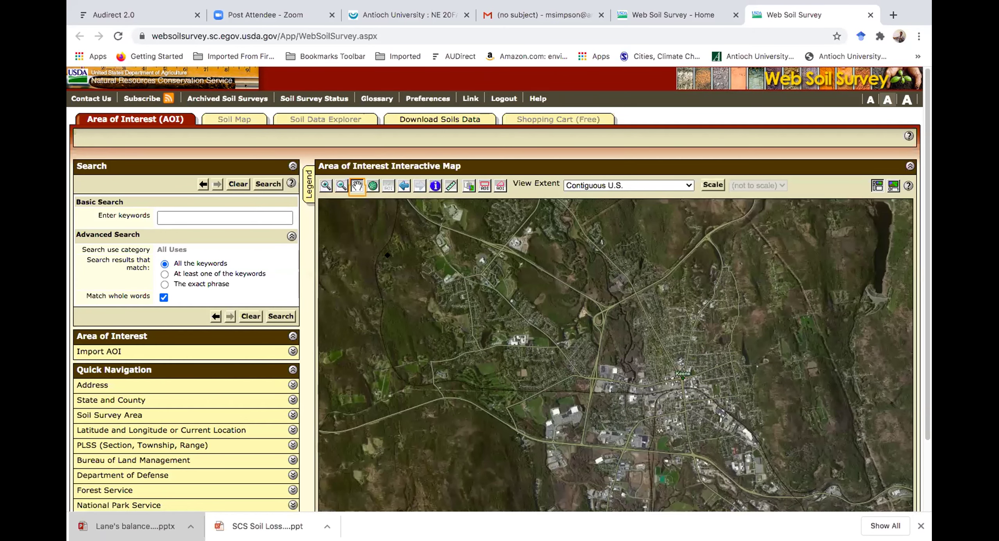
# Step: Define a polygon area of interest of about 495 acres around Hurricane Brook, from upper Hurricane Rd down to near White Brook
pyautogui.click(326, 186)
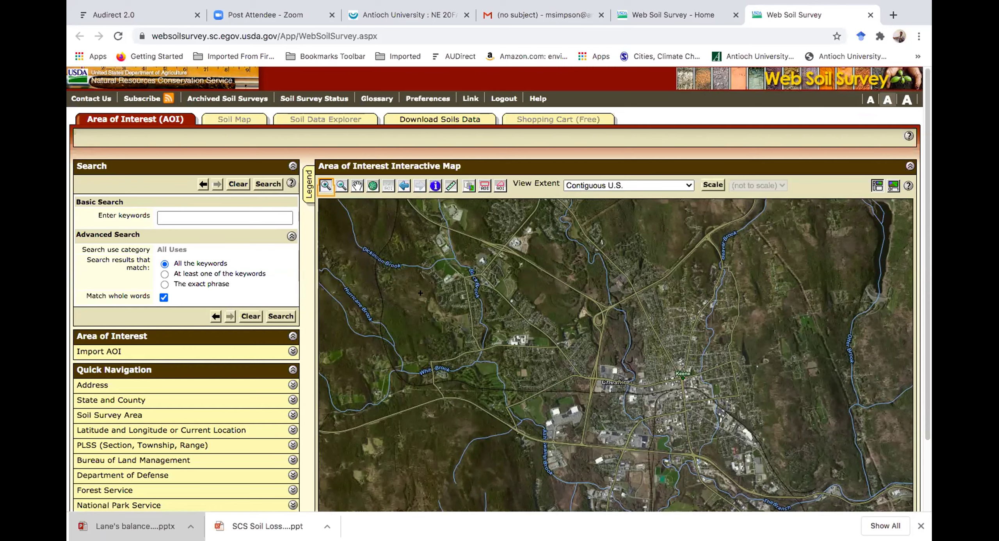
pyautogui.click(360, 324)
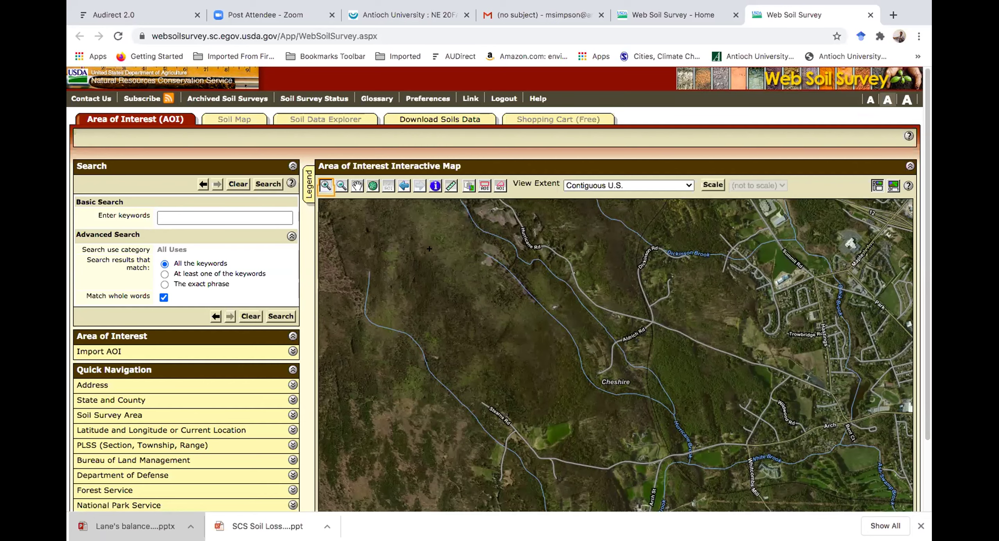
pyautogui.click(357, 186)
pyautogui.moveTo(420, 242); pyautogui.dragTo(374, 279)
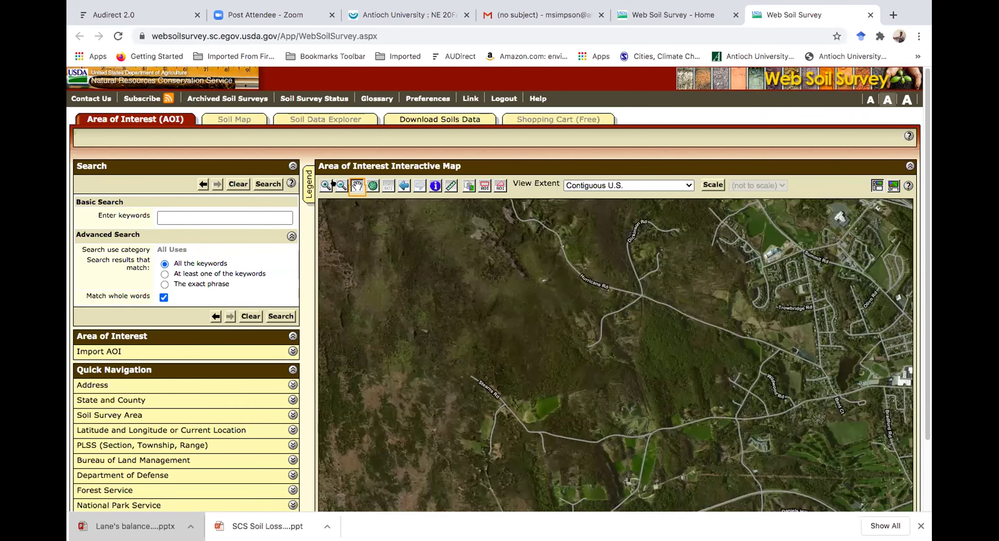
pyautogui.click(340, 185)
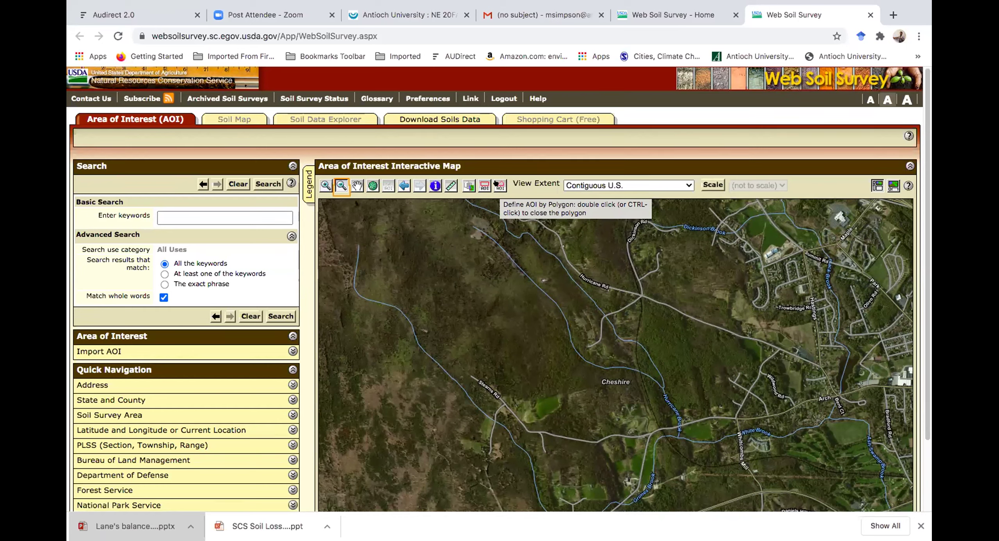
pyautogui.click(499, 185)
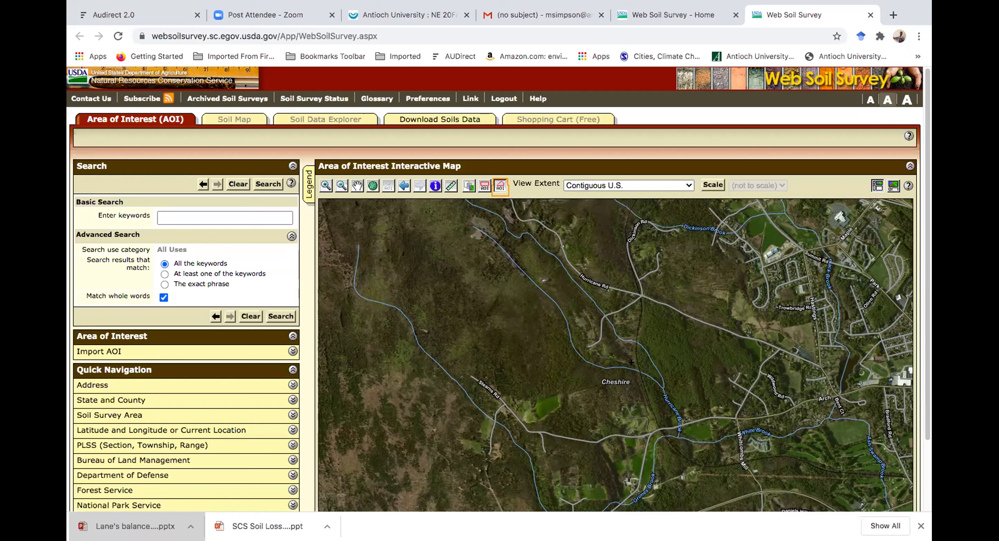
pyautogui.click(692, 409)
pyautogui.click(508, 204)
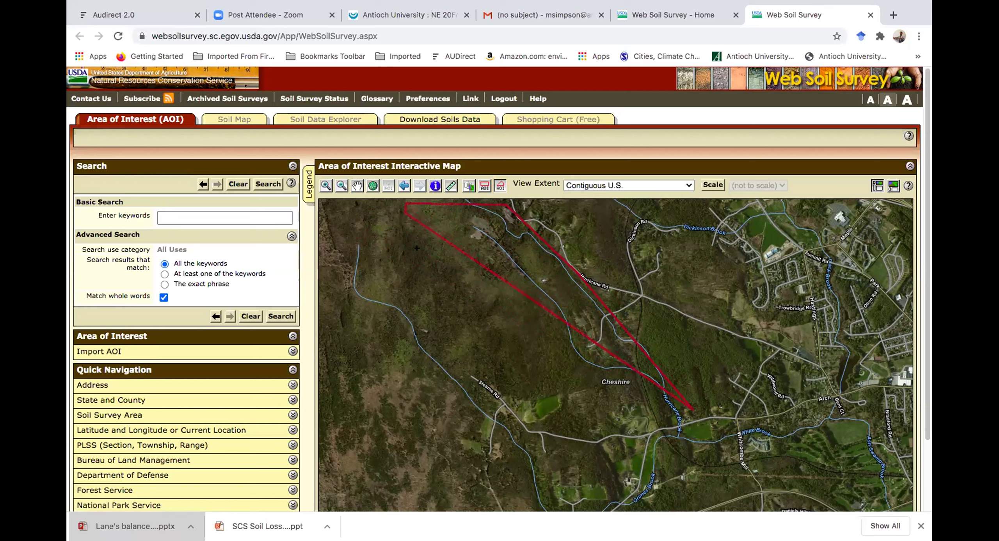
pyautogui.click(463, 284)
pyautogui.click(508, 312)
pyautogui.click(526, 373)
pyautogui.click(558, 408)
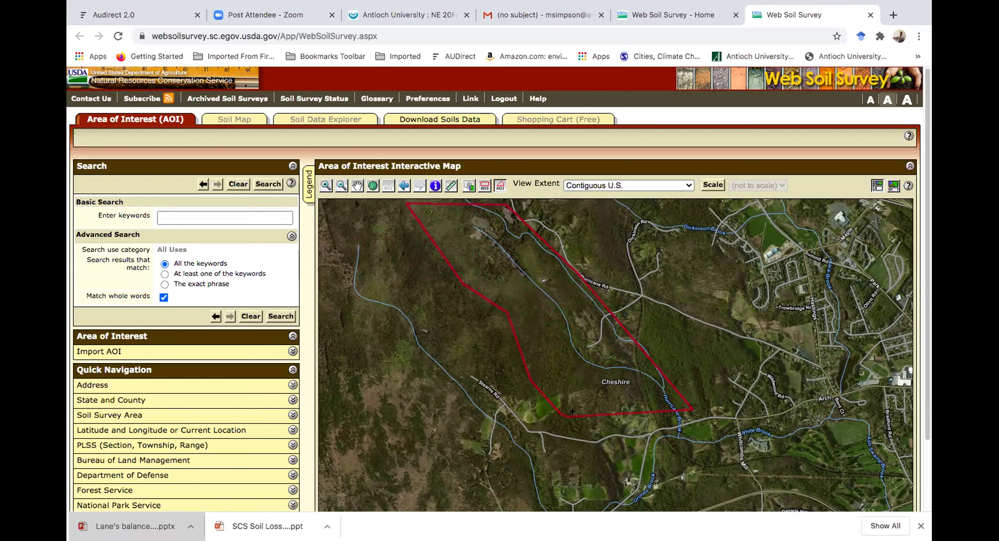
pyautogui.doubleClick(636, 428)
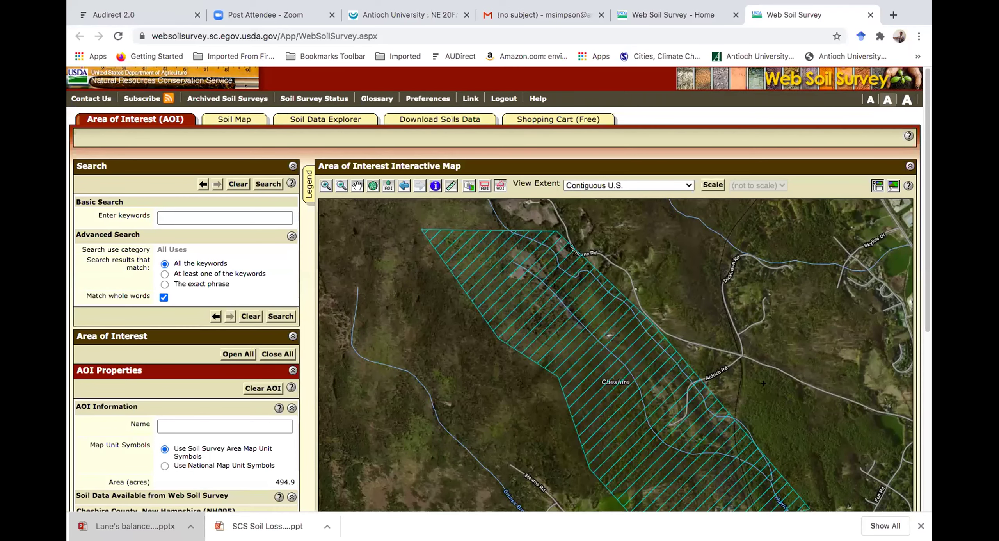
# Step: Show the whole area of interest in its surroundings and generate its soil map
pyautogui.click(341, 185)
pyautogui.click(369, 250)
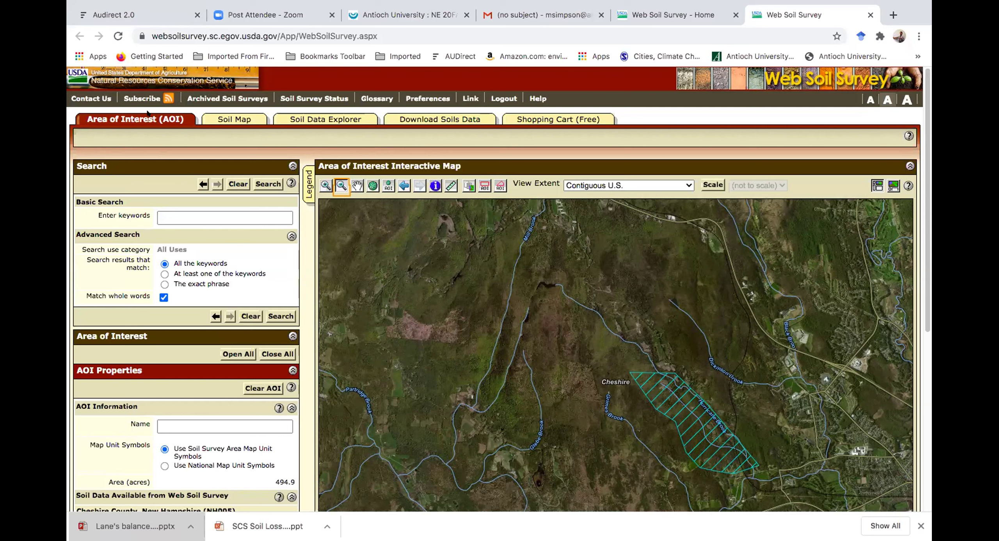
pyautogui.click(235, 117)
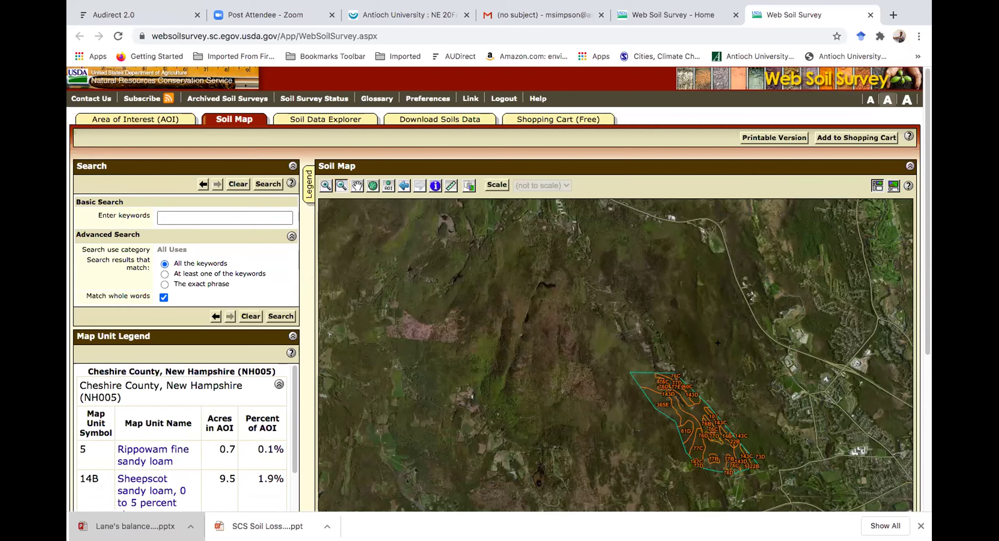
# Step: Inspect the soil map of the area of interest in its regional setting, ending with a closer view of its soil polygons
pyautogui.click(718, 343)
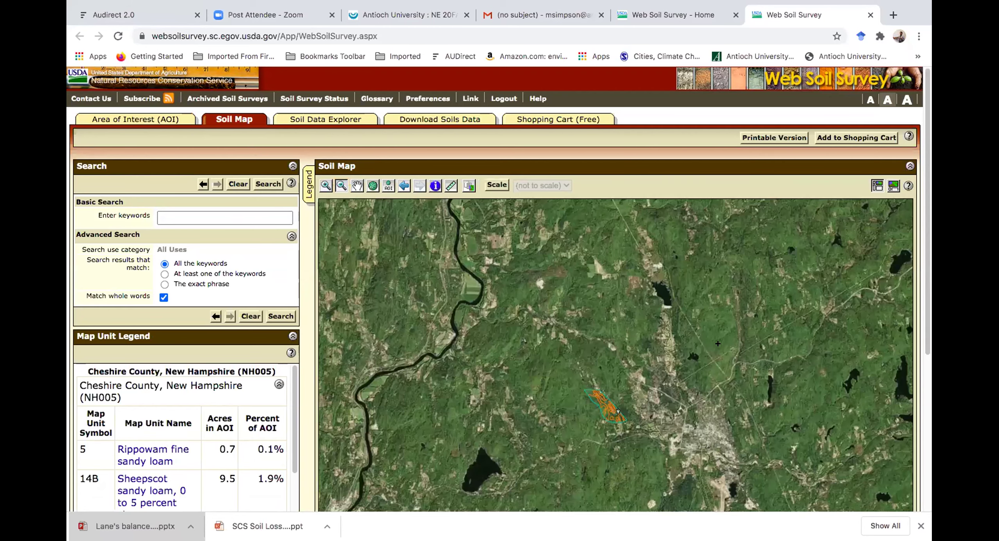
pyautogui.click(326, 186)
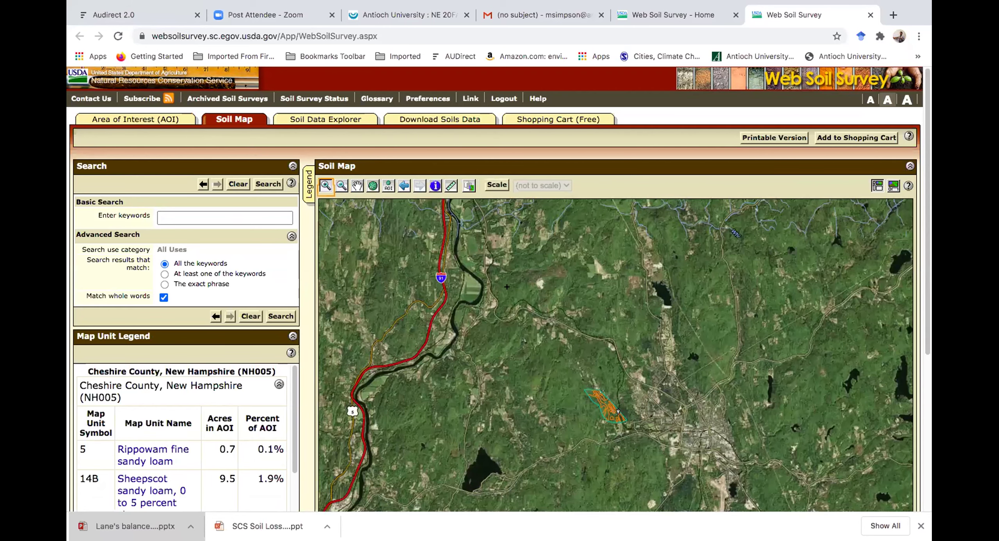
pyautogui.moveTo(560, 272); pyautogui.dragTo(562, 467)
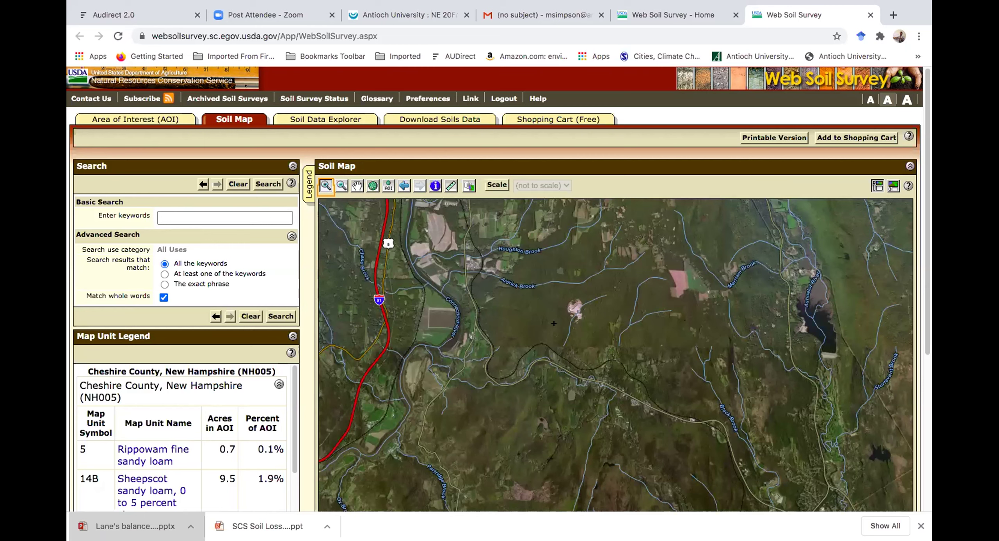
pyautogui.click(357, 186)
pyautogui.moveTo(620, 335); pyautogui.dragTo(606, 297)
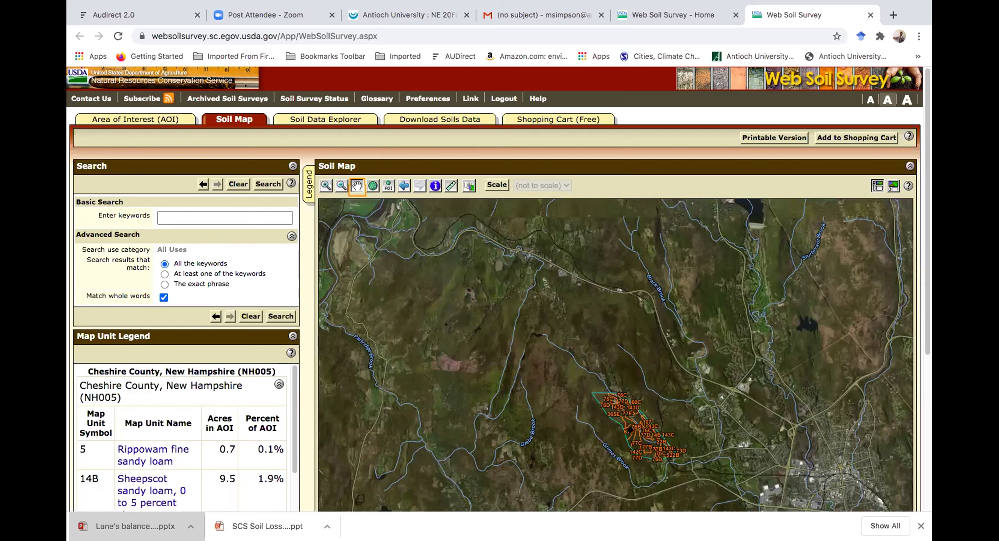
pyautogui.click(326, 186)
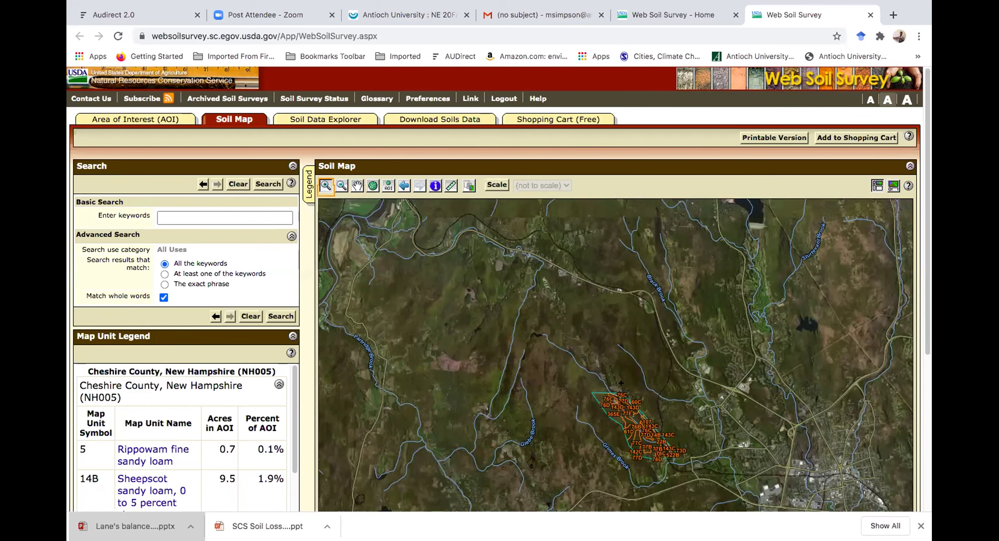
pyautogui.click(619, 404)
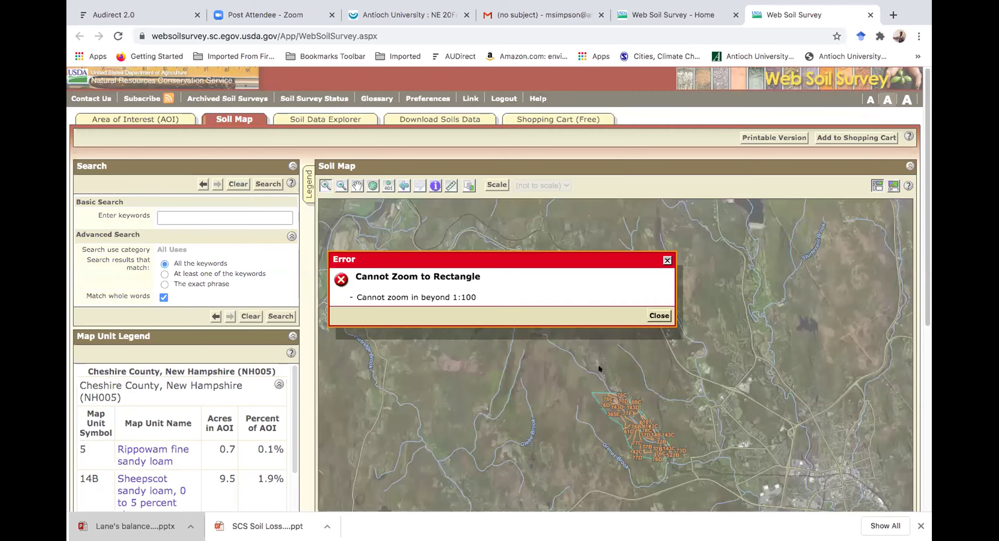
pyautogui.click(659, 316)
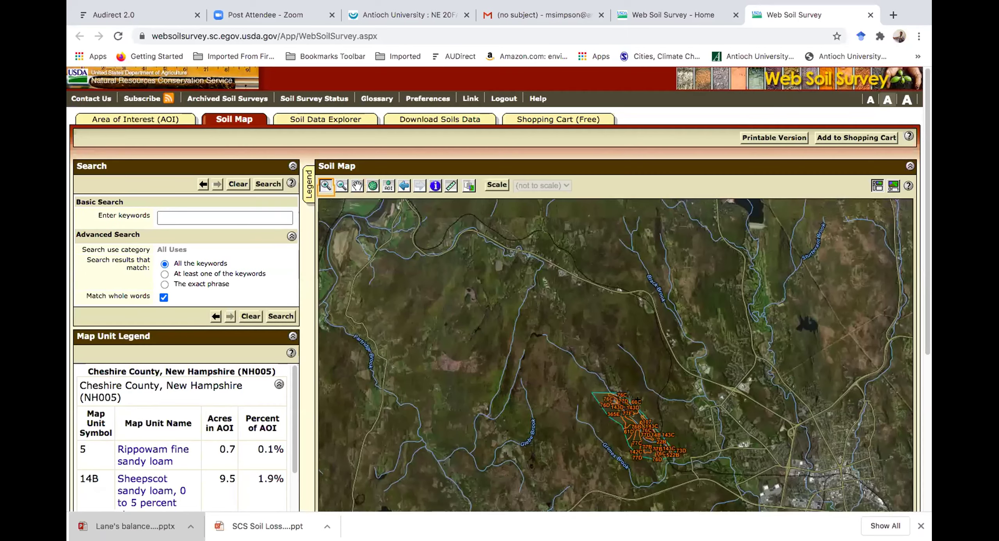
pyautogui.click(638, 392)
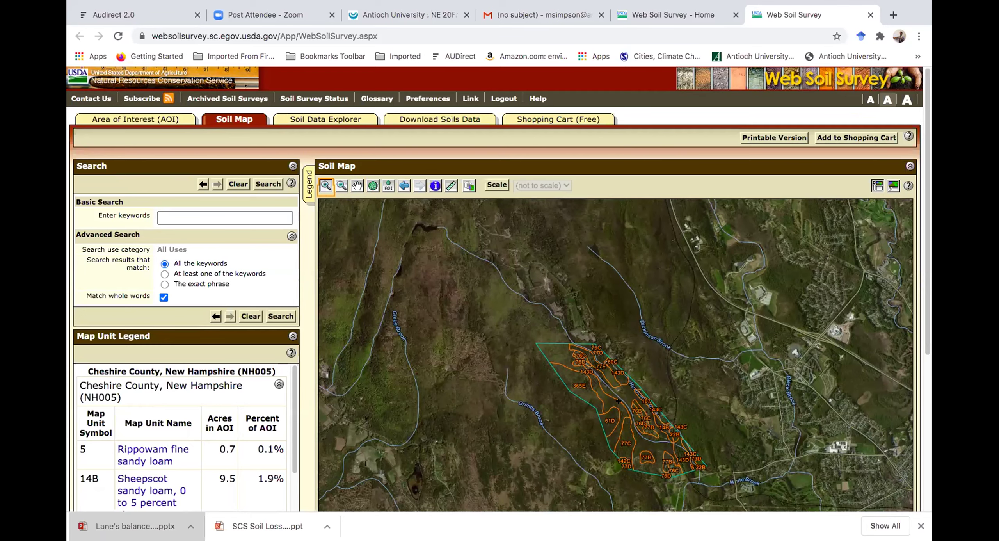
# Step: Examine the labelled soil map unit boundaries along Hurricane Brook near Aldrich Rd at close range
pyautogui.click(617, 407)
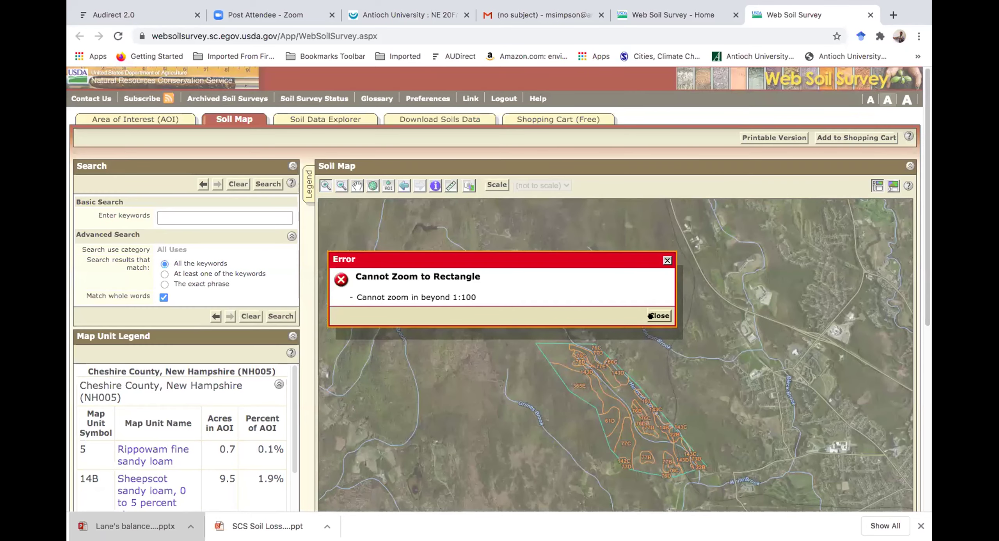
pyautogui.click(649, 316)
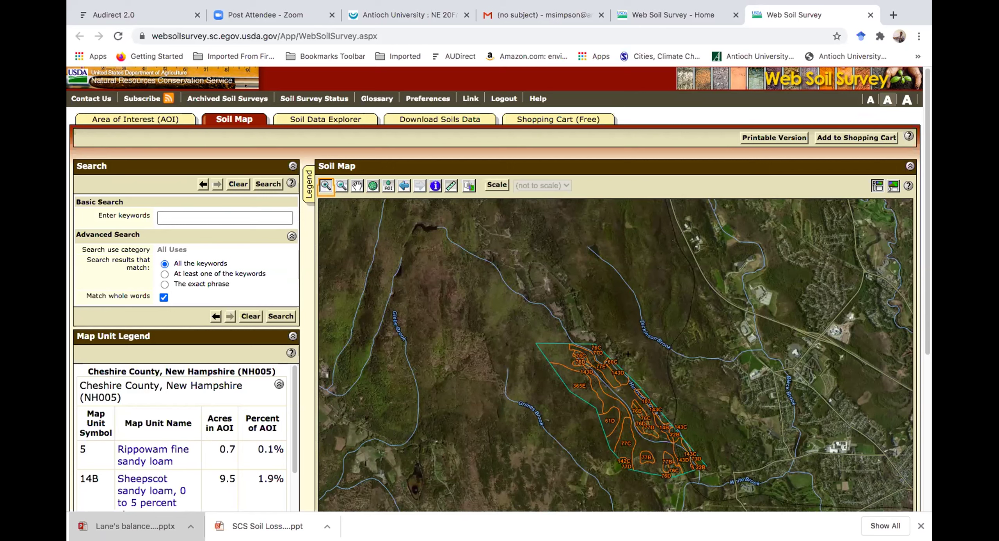
pyautogui.click(620, 389)
pyautogui.click(659, 315)
pyautogui.moveTo(669, 426); pyautogui.dragTo(636, 396)
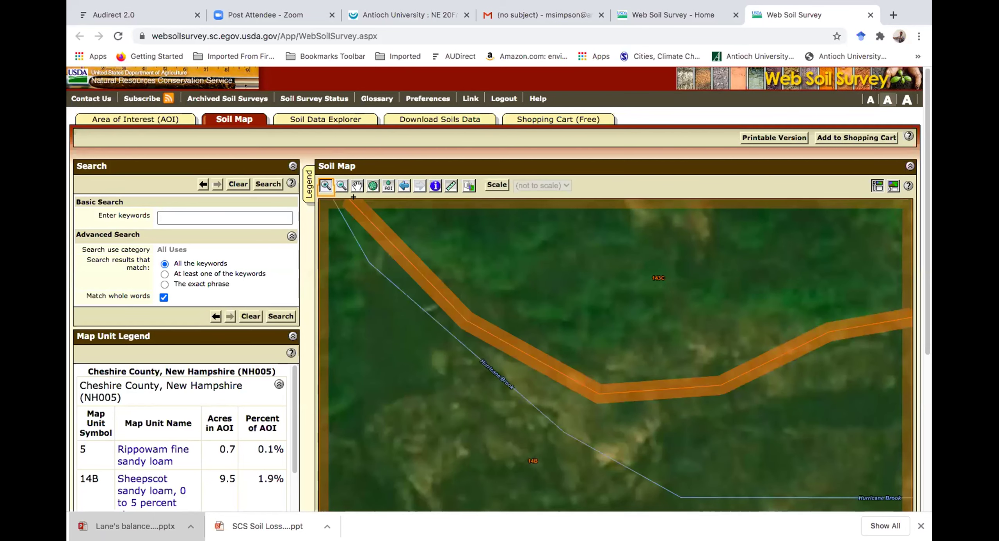
pyautogui.click(337, 184)
pyautogui.click(429, 267)
pyautogui.click(429, 268)
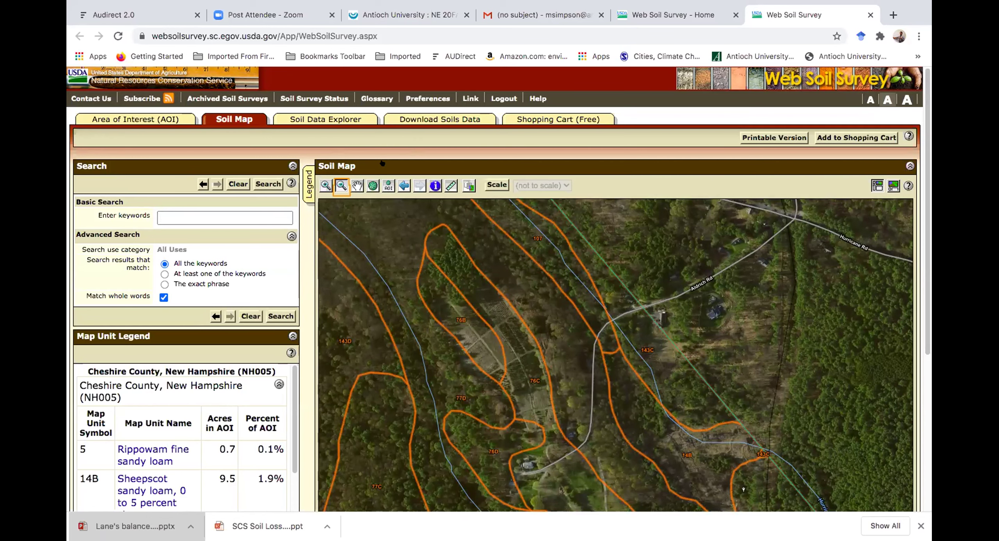
pyautogui.click(357, 185)
pyautogui.moveTo(534, 340); pyautogui.dragTo(532, 302)
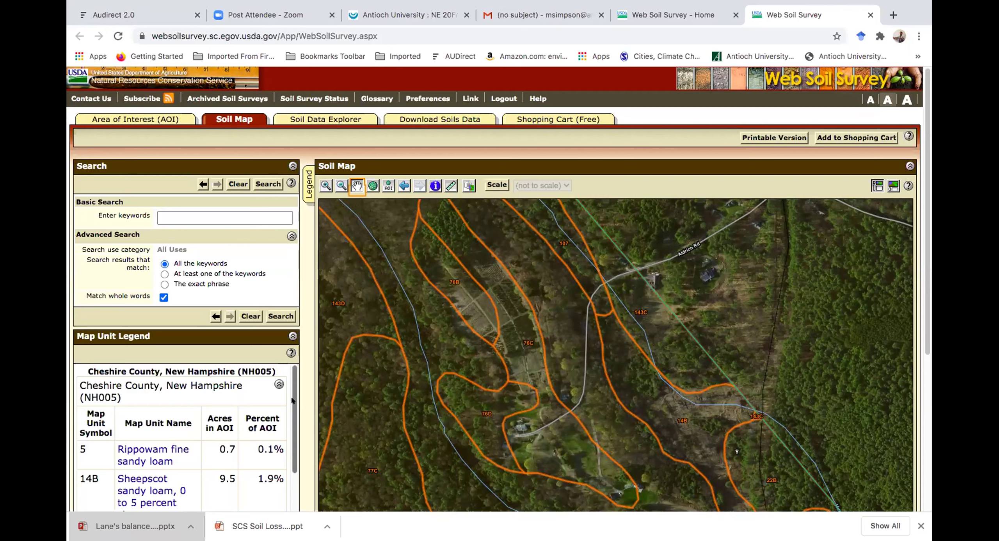
# Step: Review the Map Unit Legend's soil names, acres and percentages from symbol 5 through 365E to the totals
pyautogui.scroll(-3, 207, 436)
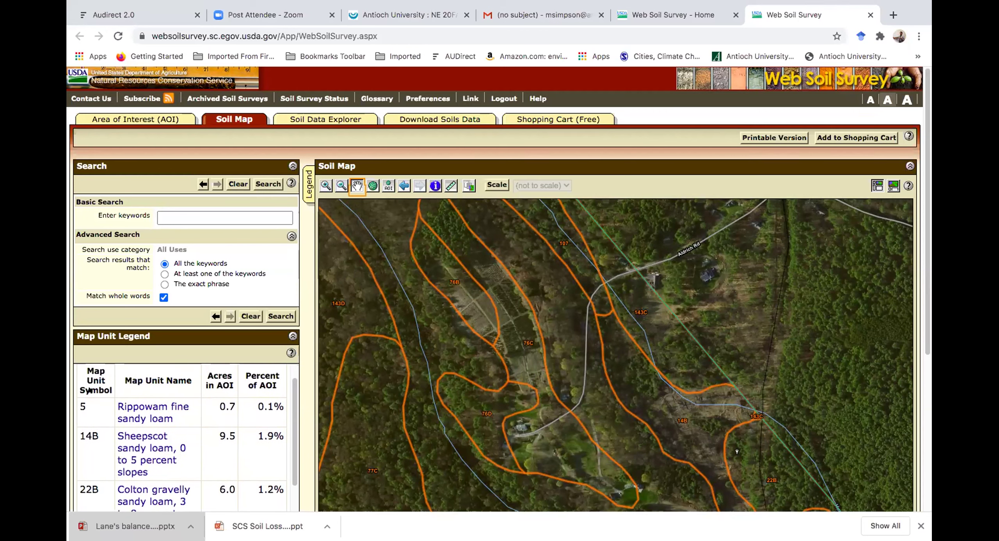
pyautogui.scroll(-6, 91, 418)
pyautogui.scroll(-10, 91, 418)
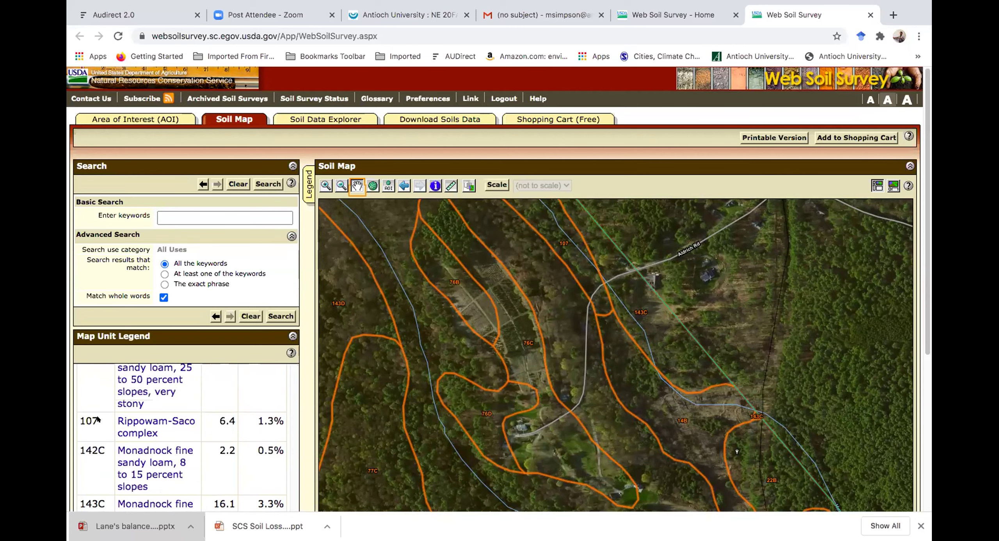
pyautogui.scroll(-6, 97, 418)
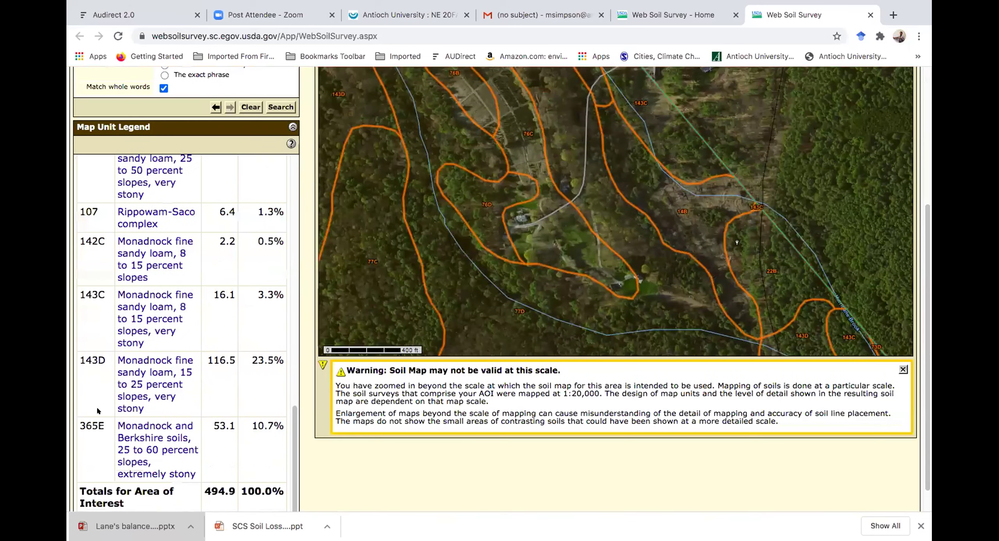
# Step: Recheck the soils in the Map Unit Legend and open the map unit description for 143C, Monadnock fine sandy loam
pyautogui.scroll(3, 98, 411)
pyautogui.scroll(1, 96, 408)
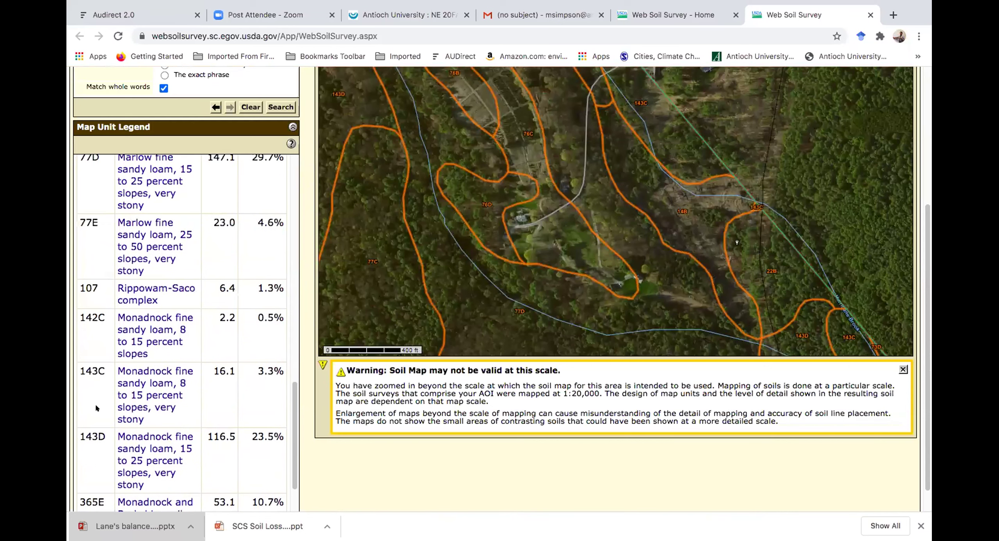
pyautogui.scroll(15, 96, 406)
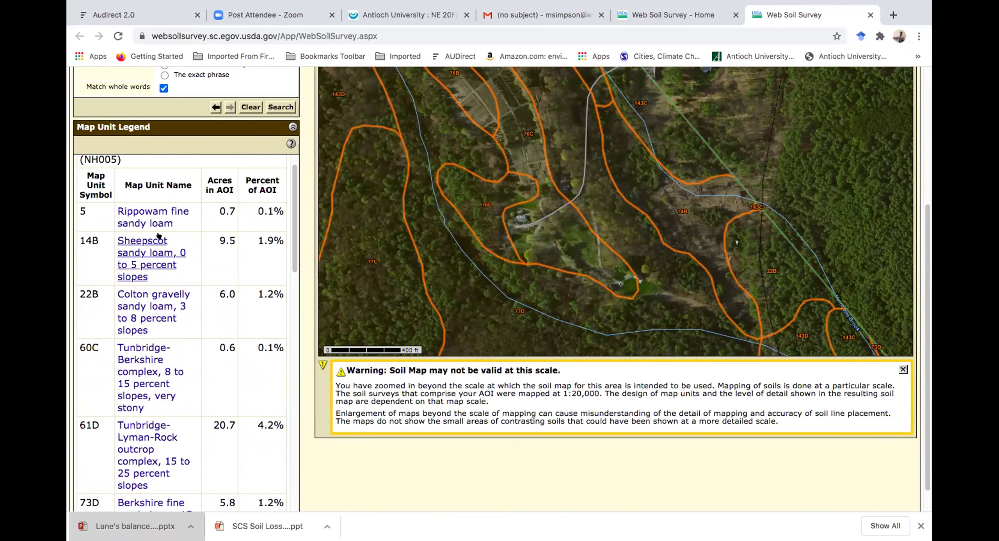
pyautogui.scroll(-12, 144, 363)
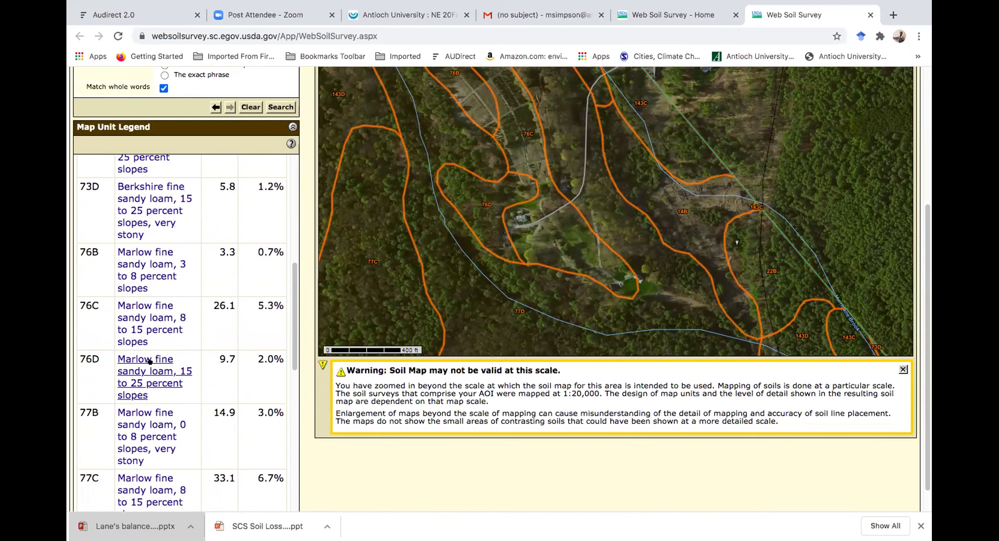
pyautogui.scroll(-7, 150, 362)
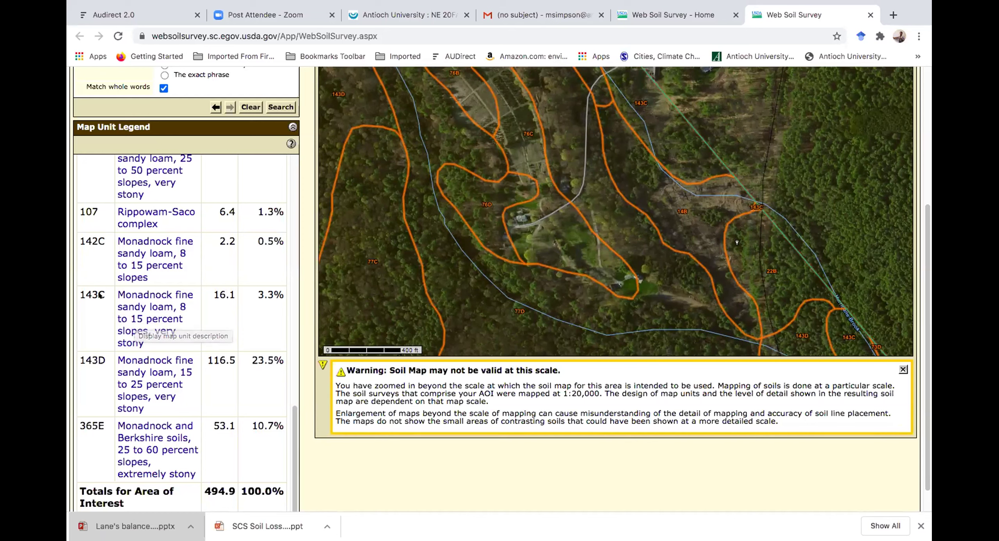
pyautogui.click(141, 323)
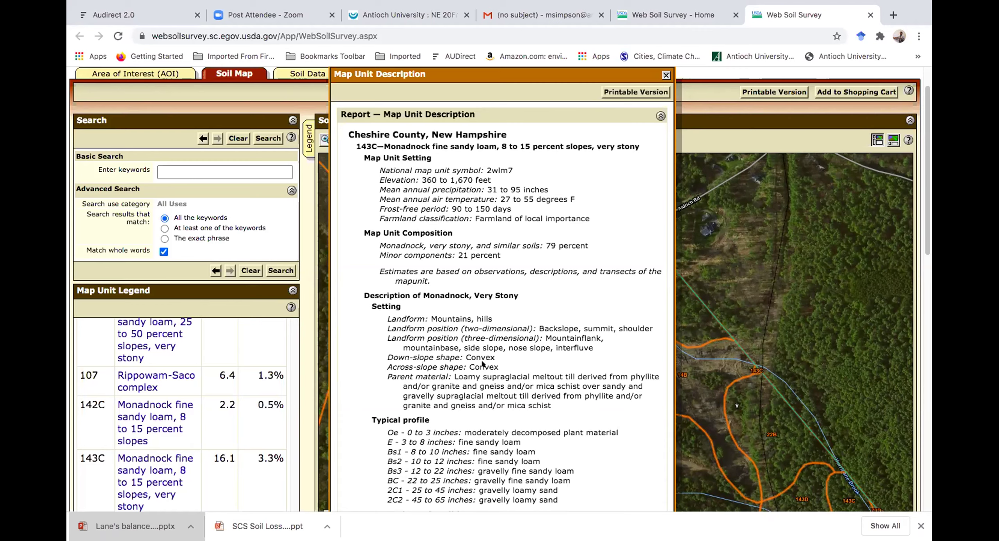
# Step: Read the 143C description from typical profile and soil properties through the minor components, then close it
pyautogui.scroll(-2, 508, 359)
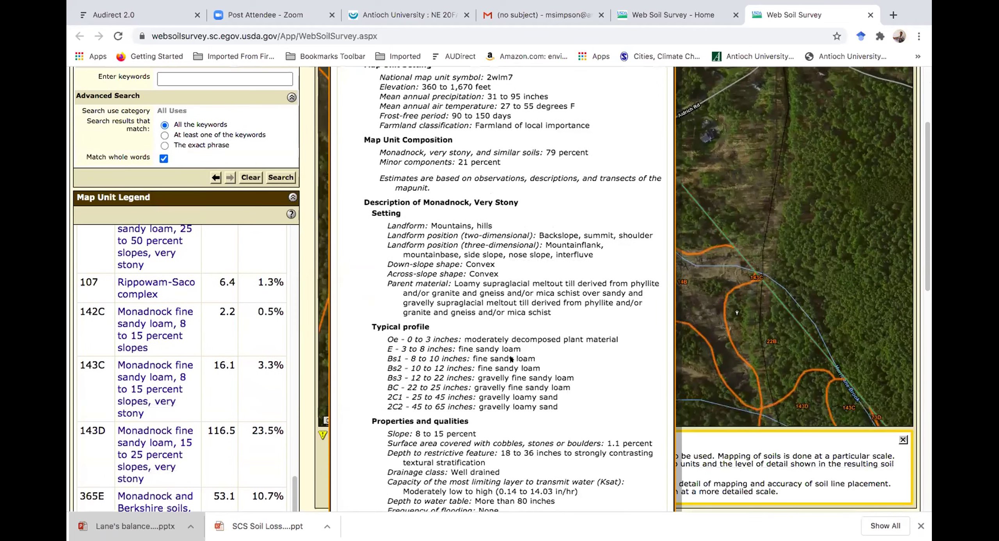
pyautogui.scroll(-2, 513, 360)
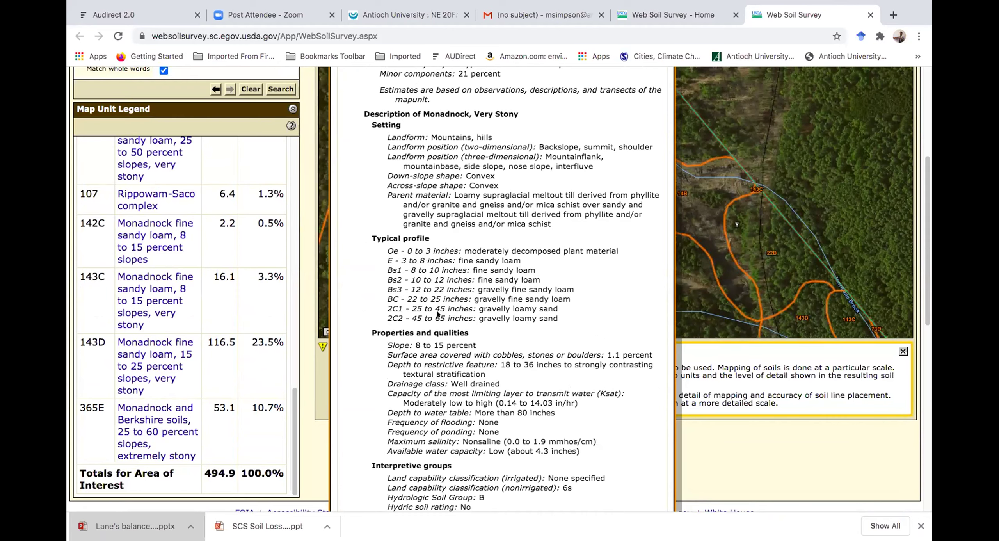
pyautogui.scroll(-1, 445, 315)
pyautogui.scroll(-7, 445, 333)
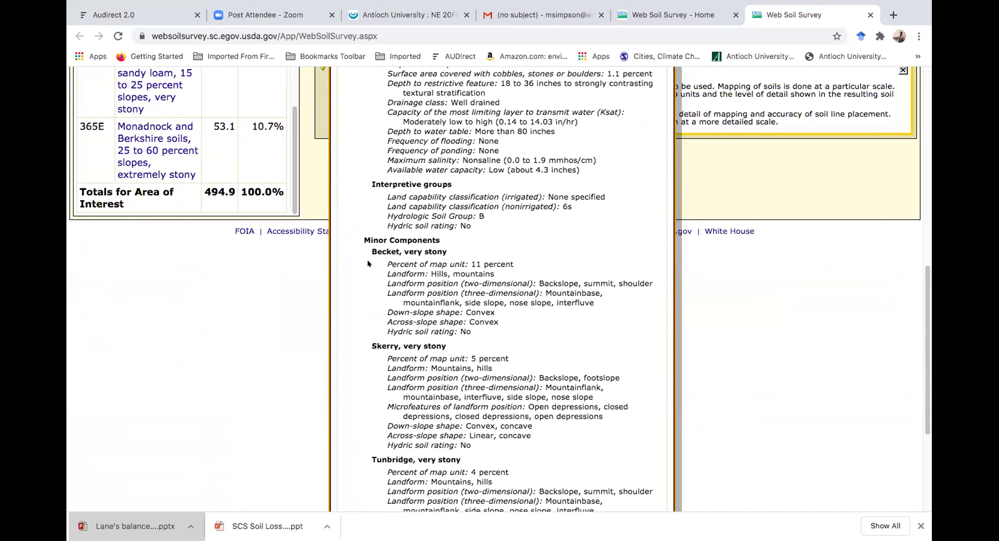
pyautogui.scroll(-5, 396, 341)
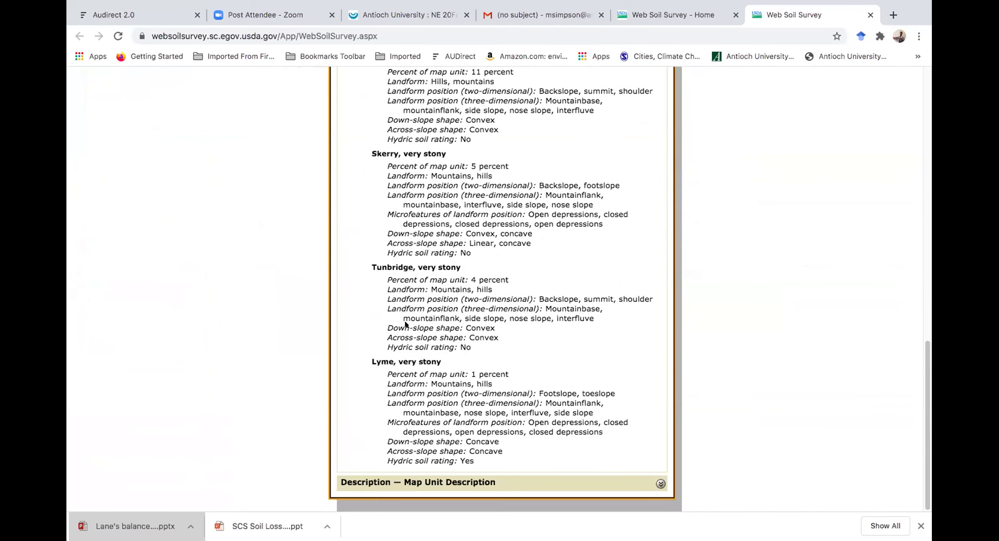
pyautogui.scroll(12, 406, 324)
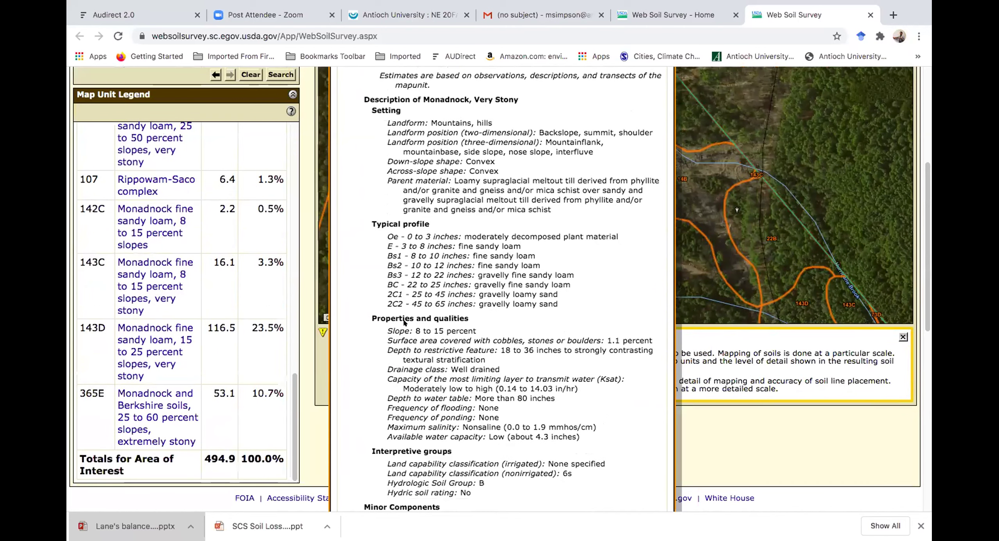
pyautogui.scroll(5, 405, 321)
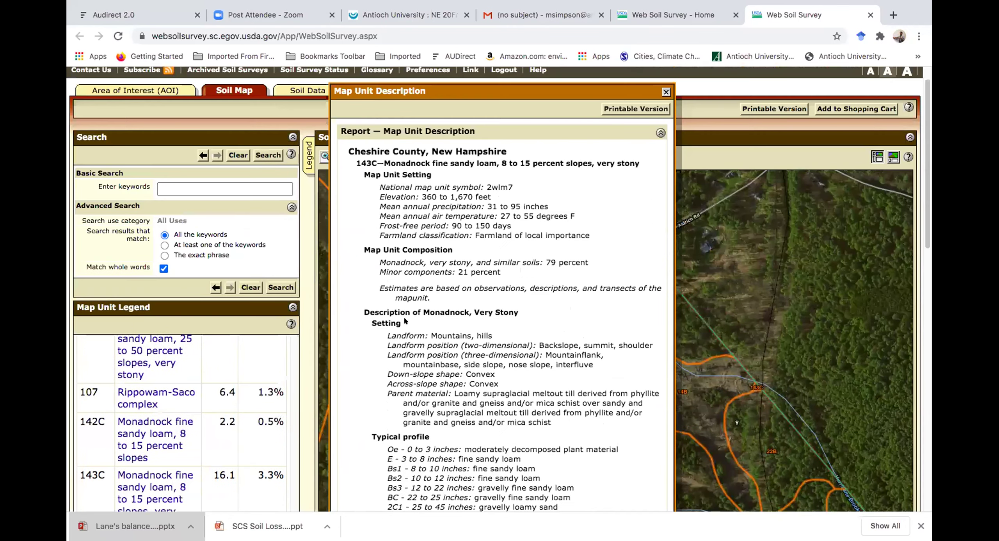
pyautogui.scroll(1, 405, 321)
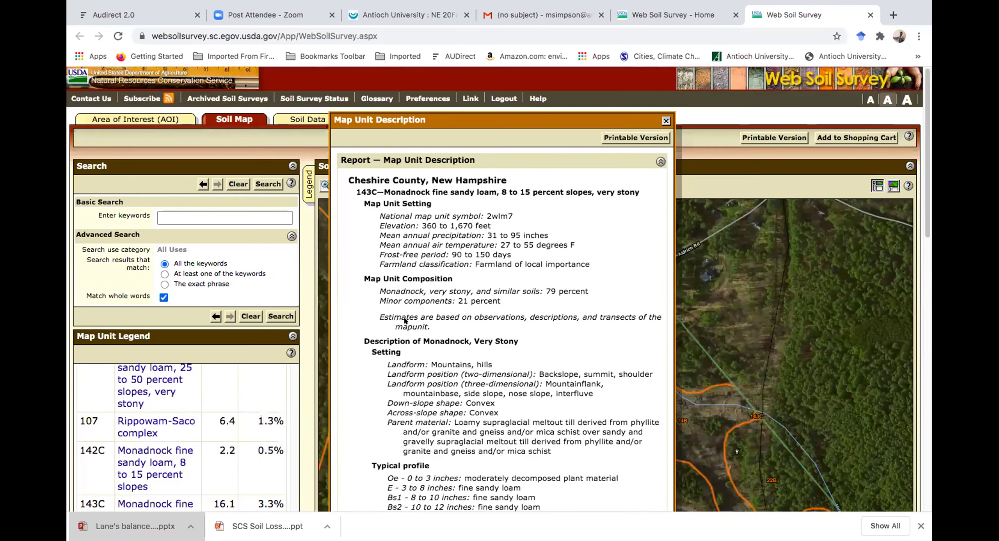
pyautogui.click(661, 121)
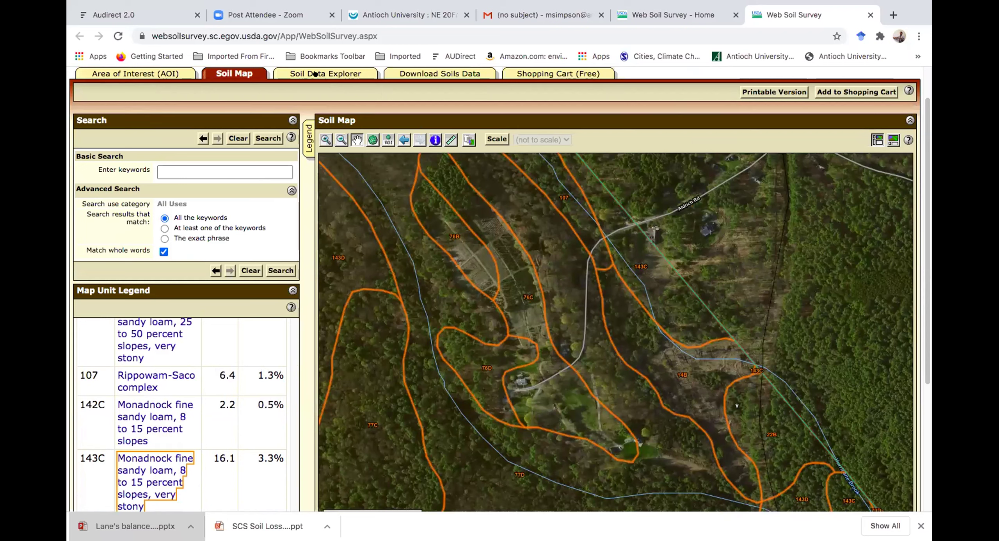
# Step: Generate the Shallow Excavations rating for the area of interest from the Building Site Development suitabilities and limitations in Soil Data Explorer
pyautogui.click(331, 74)
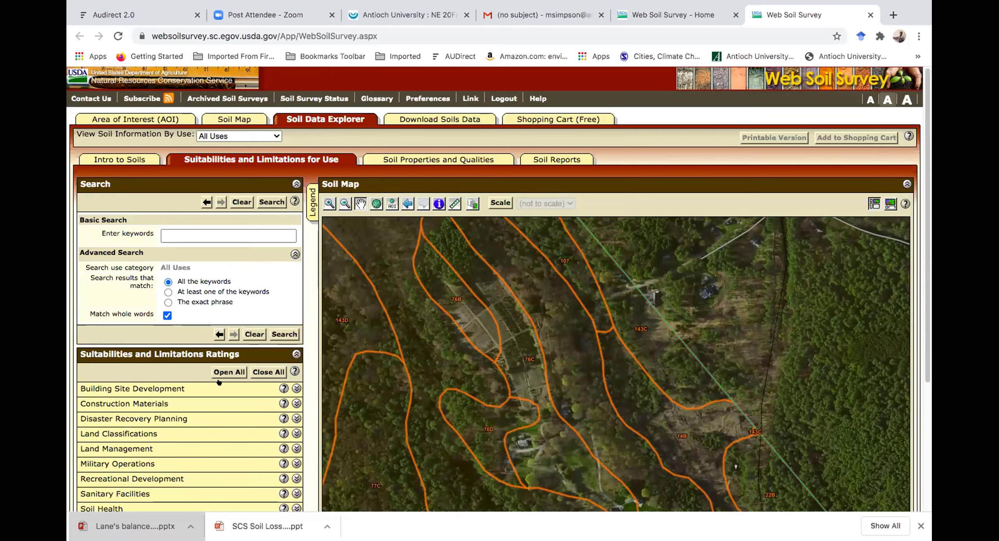
pyautogui.scroll(-2, 259, 402)
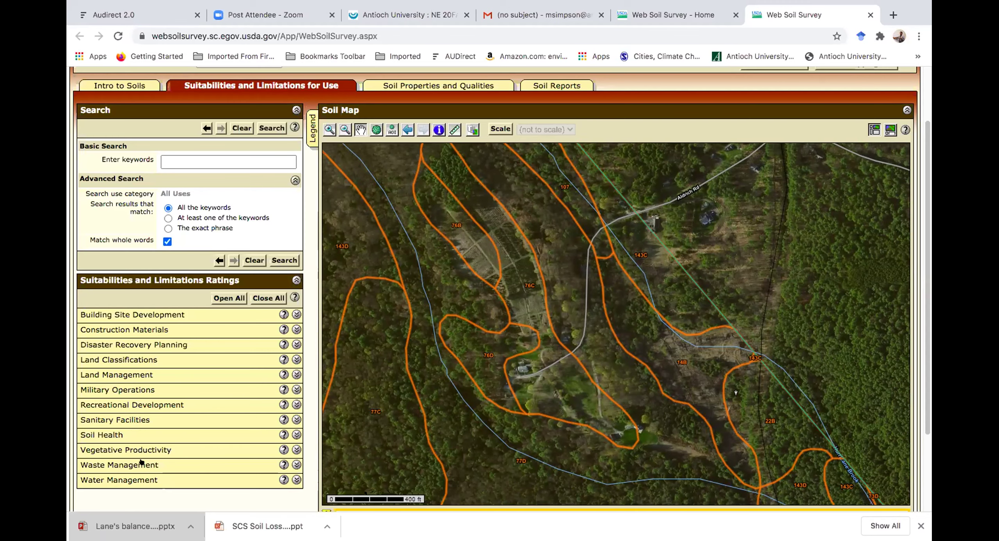
pyautogui.scroll(-1, 163, 459)
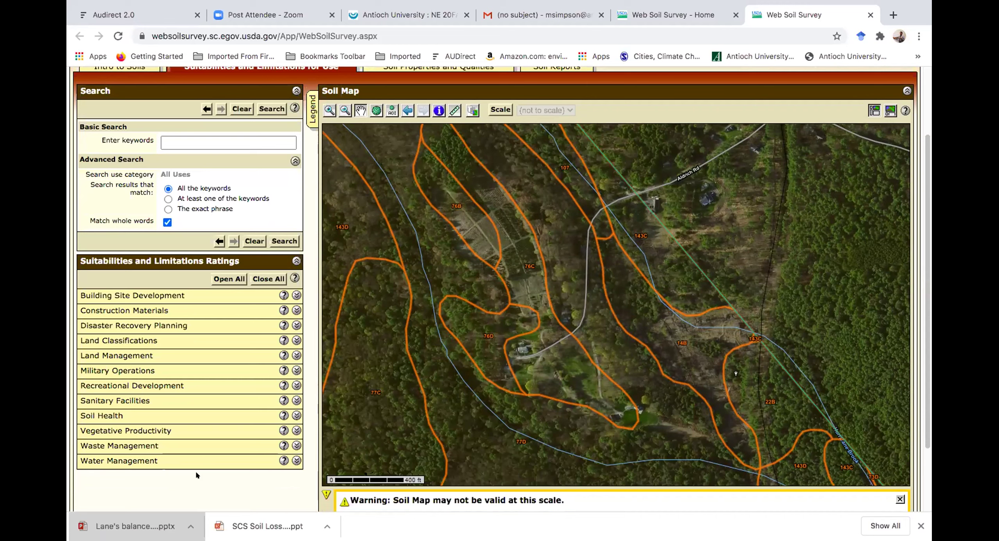
pyautogui.click(151, 295)
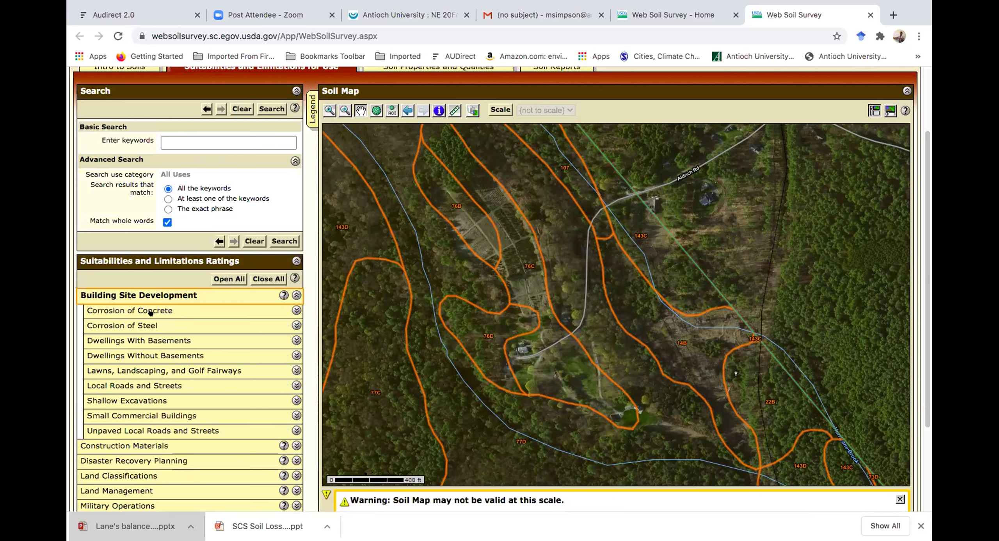
pyautogui.click(143, 399)
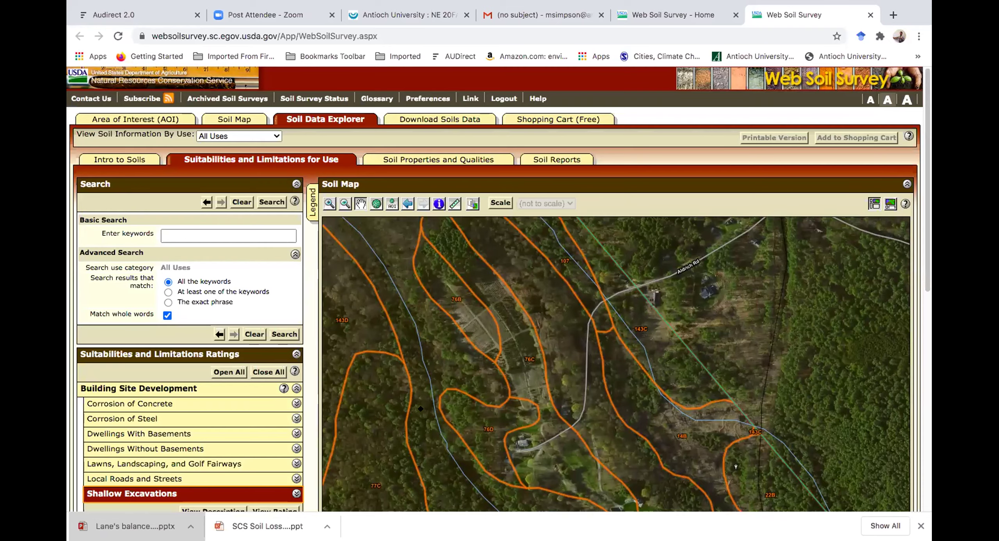
pyautogui.scroll(-2, 427, 407)
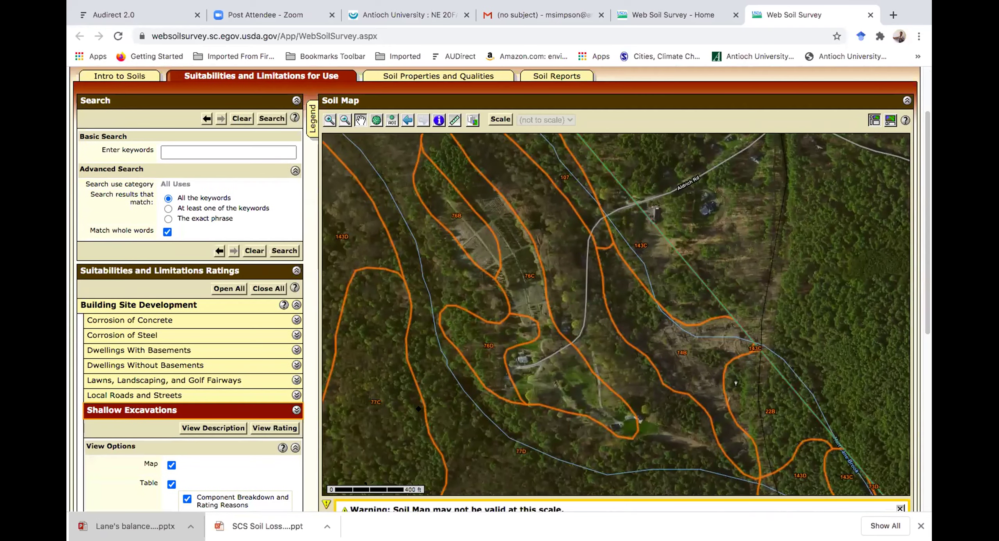
pyautogui.click(266, 427)
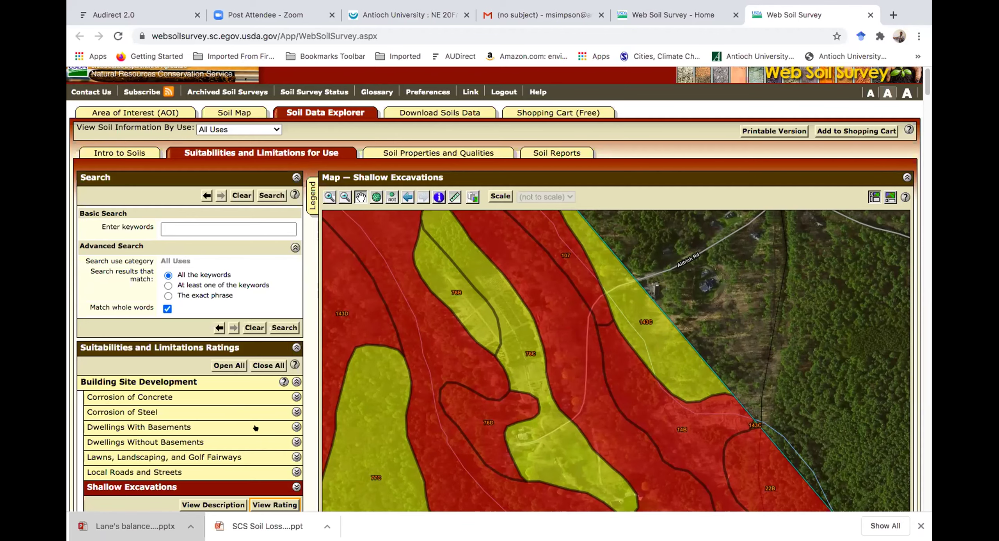
# Step: Review the Shallow Excavations summary by map unit, checking ratings, components and rating reasons from symbol 5 through the Monadnock soils
pyautogui.scroll(-10, 255, 428)
pyautogui.scroll(-5, 259, 413)
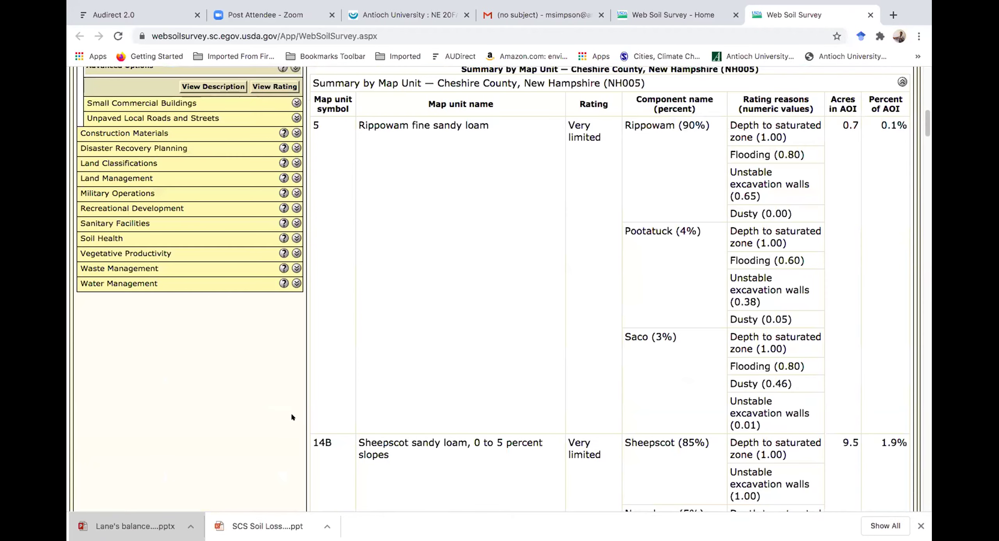
pyautogui.scroll(3, 321, 417)
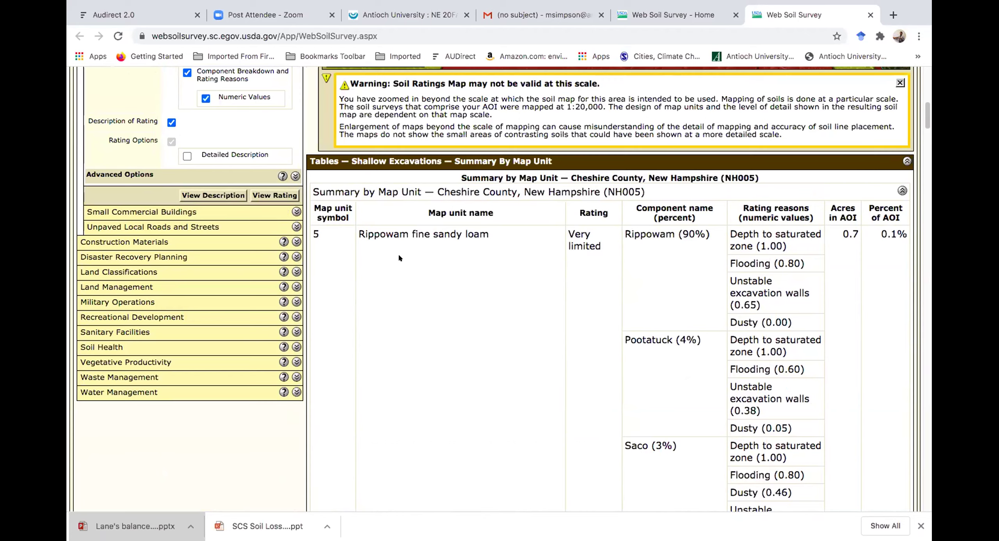
pyautogui.scroll(-15, 437, 339)
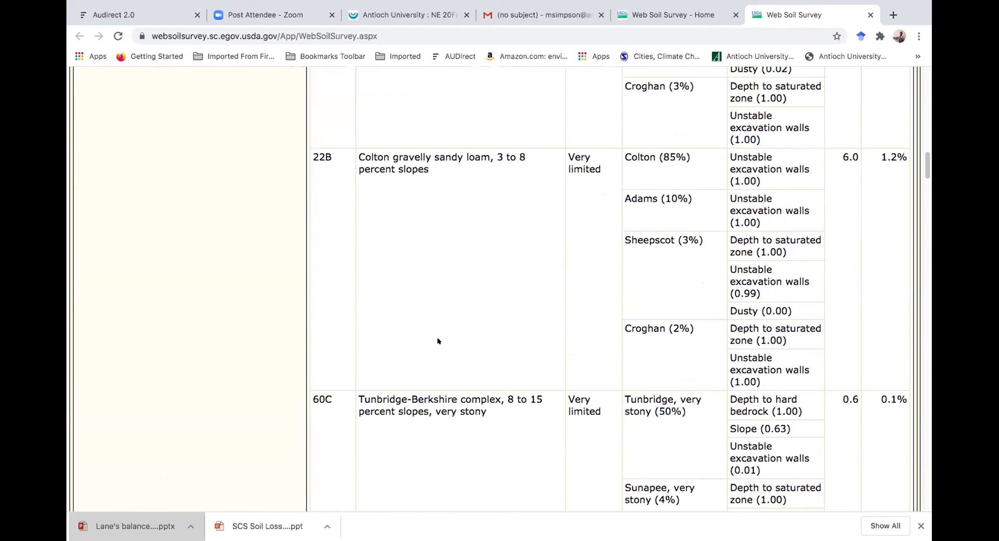
pyautogui.scroll(-10, 444, 341)
pyautogui.scroll(-15, 444, 341)
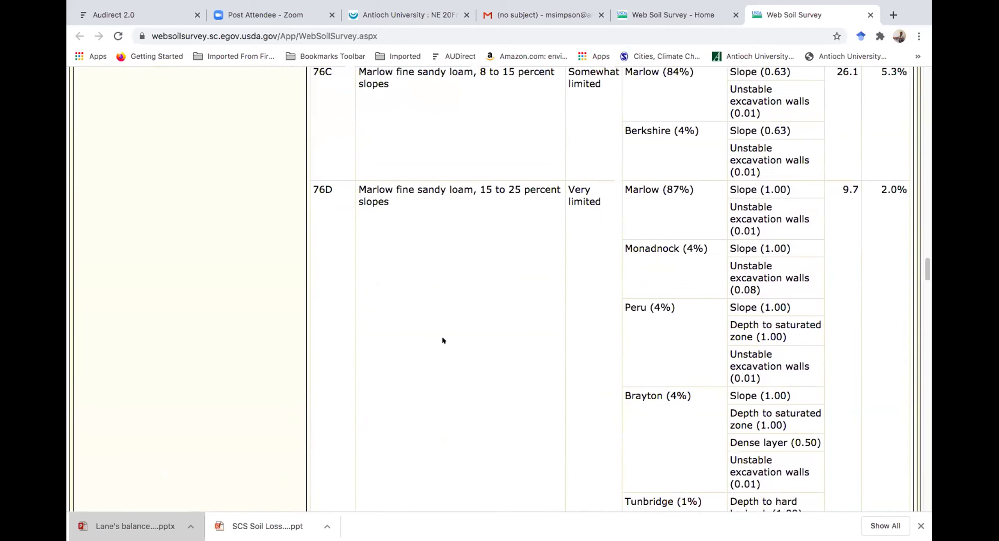
pyautogui.scroll(-15, 439, 340)
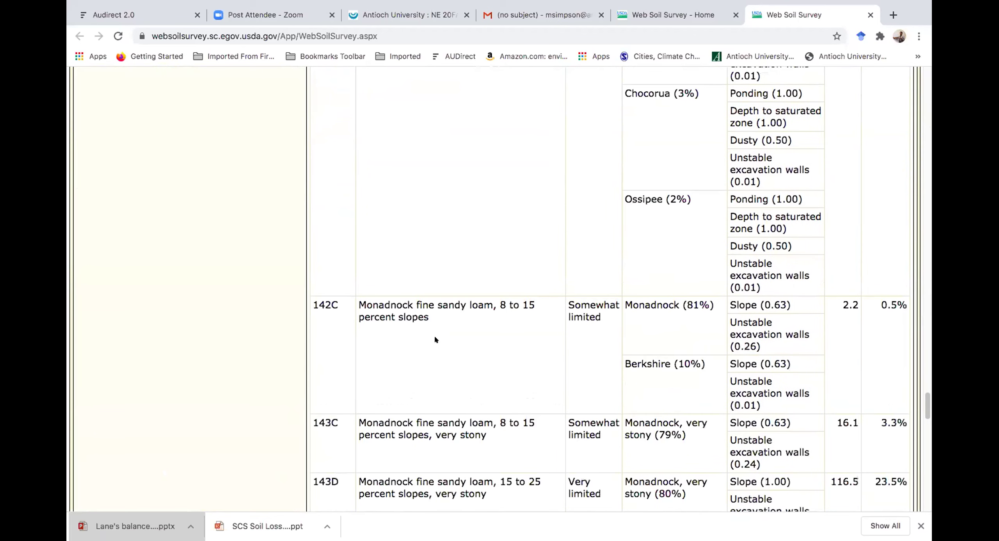
pyautogui.scroll(-1, 437, 339)
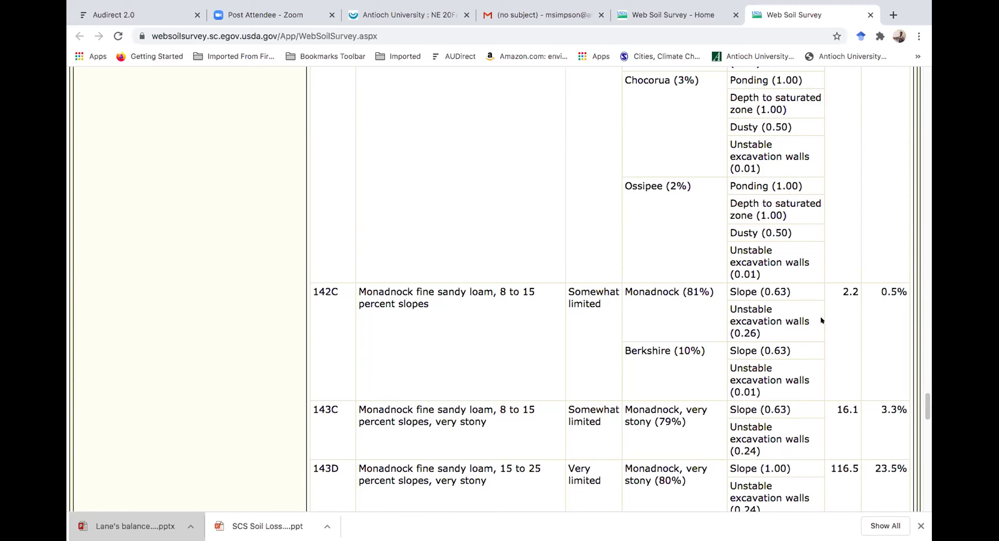
pyautogui.scroll(-15, 850, 304)
# Step: Examine the colour-coded Shallow Excavations rating map and look over the other suitability and limitation categories
pyautogui.scroll(20, 849, 305)
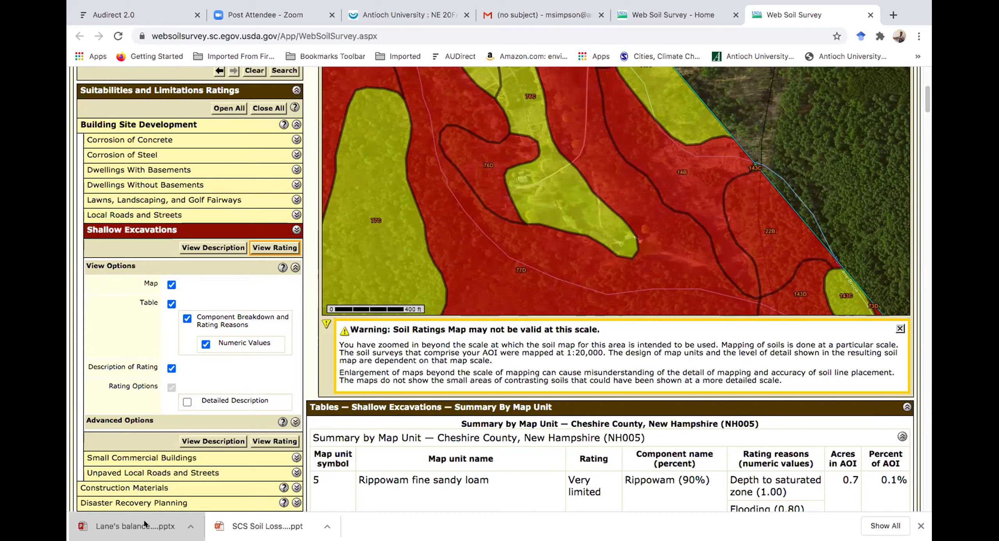
pyautogui.scroll(1, 208, 192)
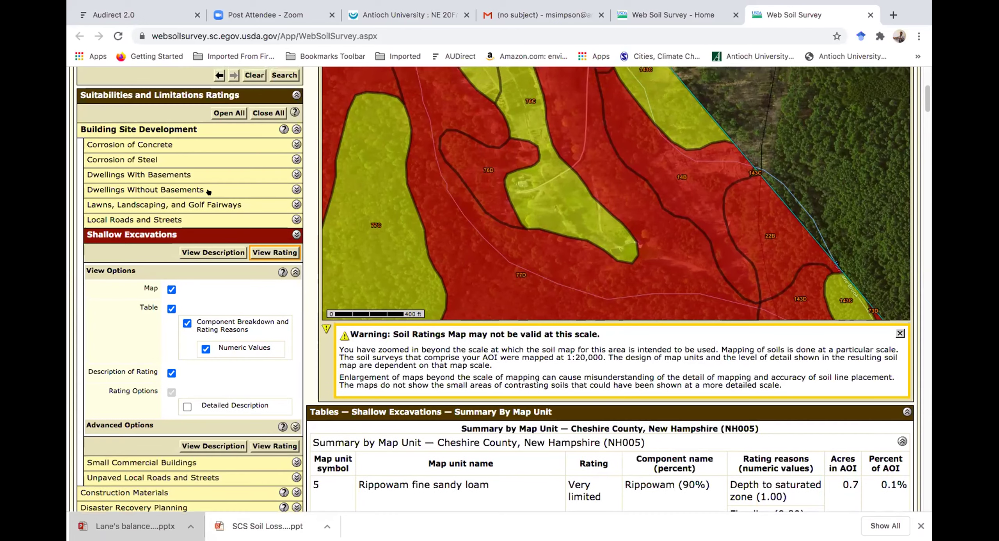
pyautogui.scroll(-5, 150, 337)
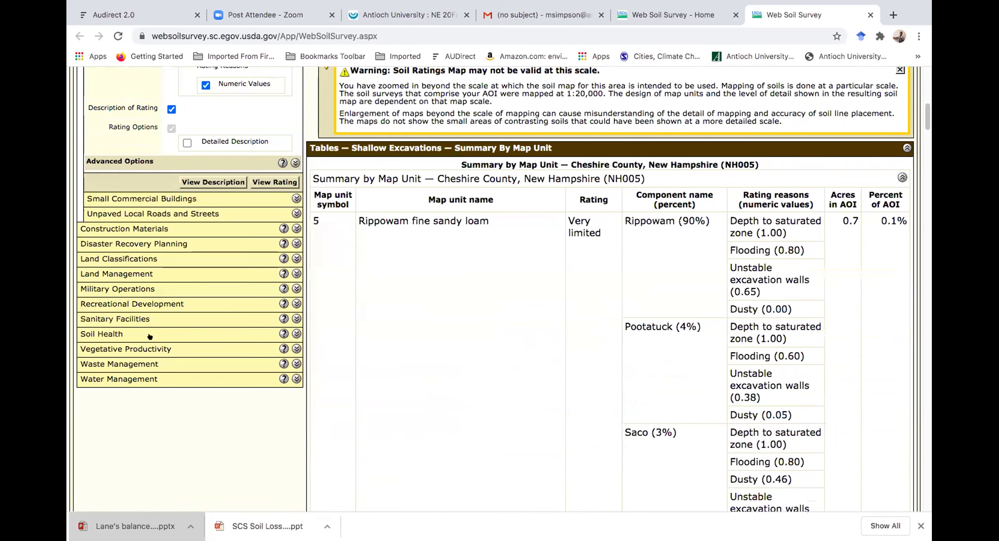
pyautogui.scroll(5, 168, 297)
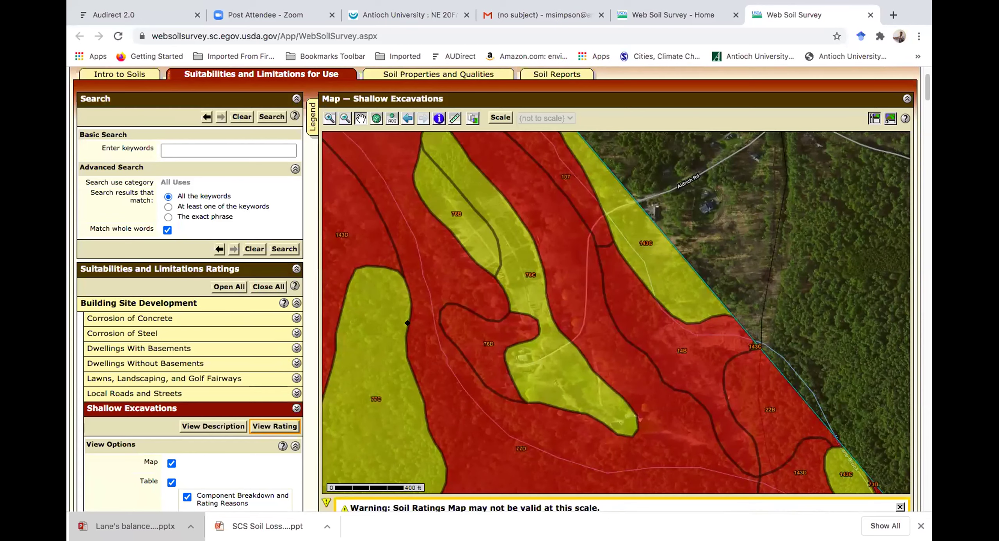
pyautogui.scroll(-1, 407, 322)
pyautogui.scroll(1, 410, 323)
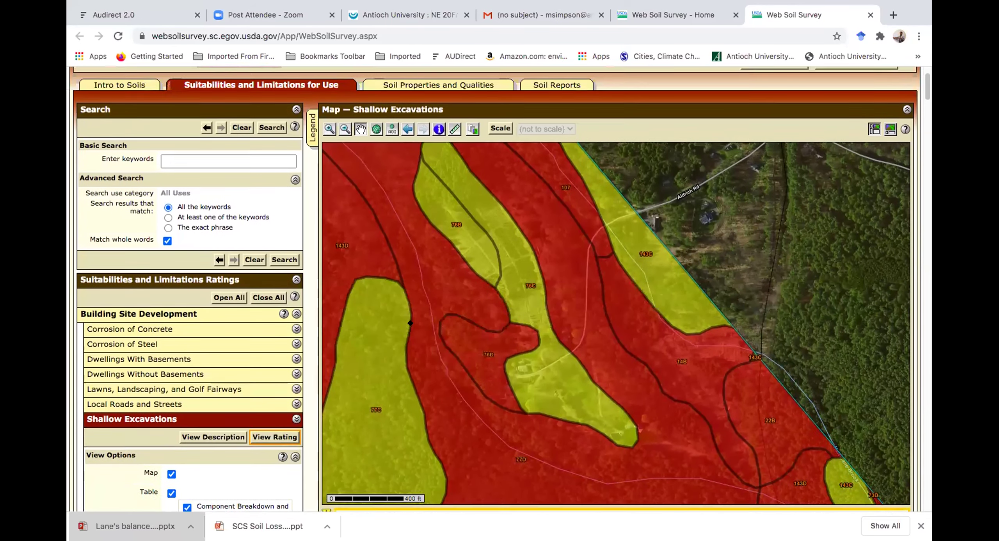
pyautogui.scroll(2, 410, 323)
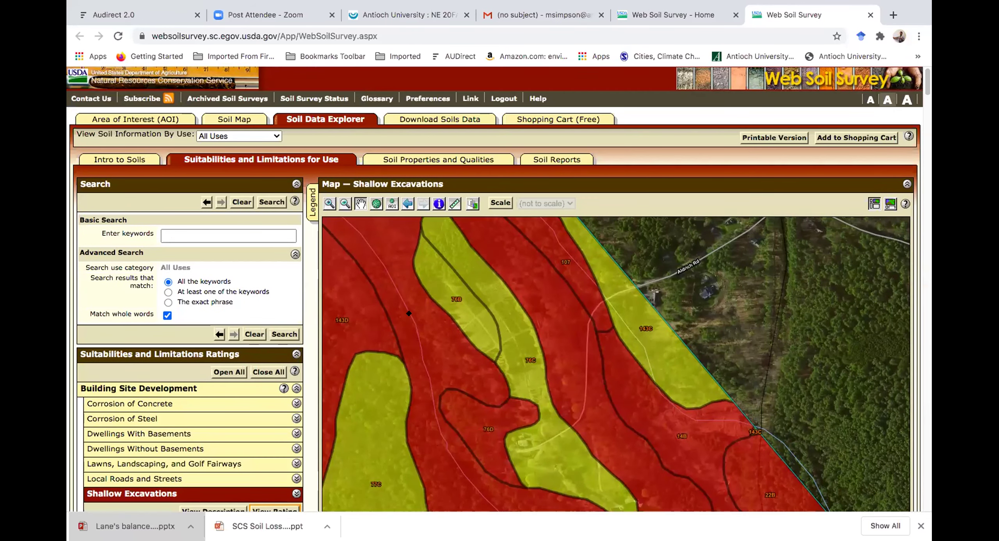